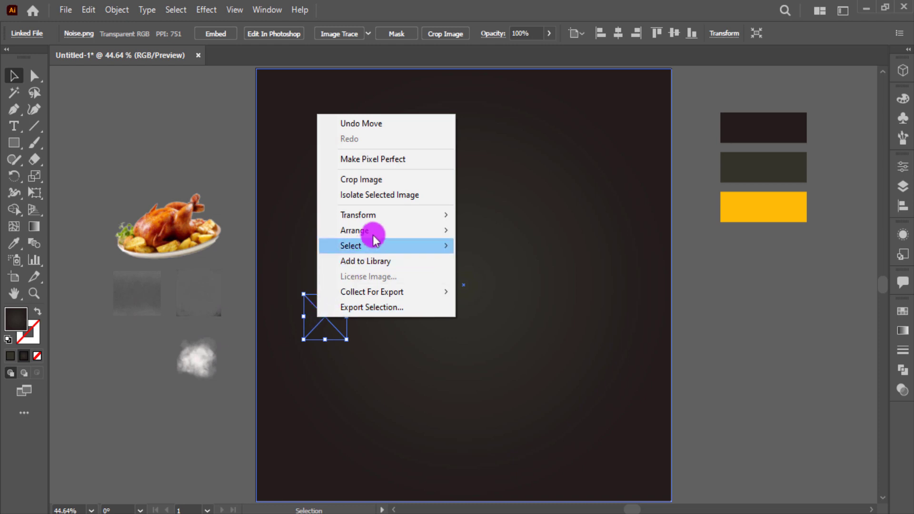
Bring the noise image to the front, stretch it over the artboard and blend it with Overlay
{"action": "mouse_move", "coordinate": [400, 231]}
{"action": "left_click", "coordinate": [469, 229]}
{"action": "left_click_drag", "start_coordinate": [324, 317], "coordinate": [672, 502]}
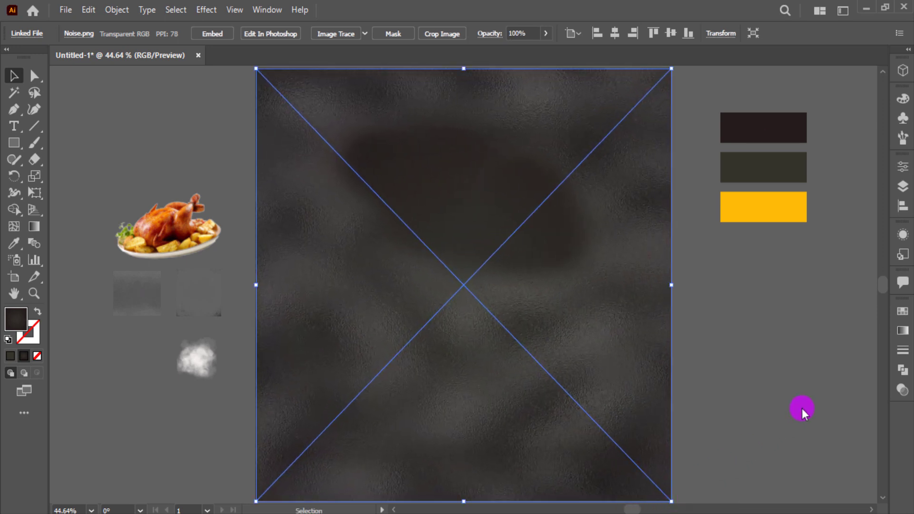
{"action": "left_click", "coordinate": [904, 332]}
{"action": "left_click", "coordinate": [903, 390]}
{"action": "left_click", "coordinate": [767, 327]}
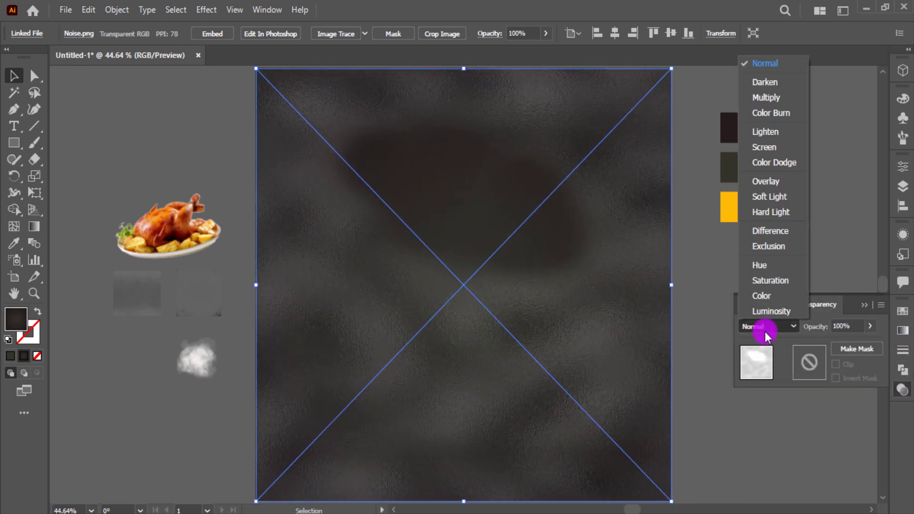
{"action": "left_click", "coordinate": [776, 183]}
Bring the smoke image to the front over the artboard in Overlay, and move the small texture to the top left
{"action": "left_click", "coordinate": [204, 373]}
{"action": "right_click", "coordinate": [212, 374]}
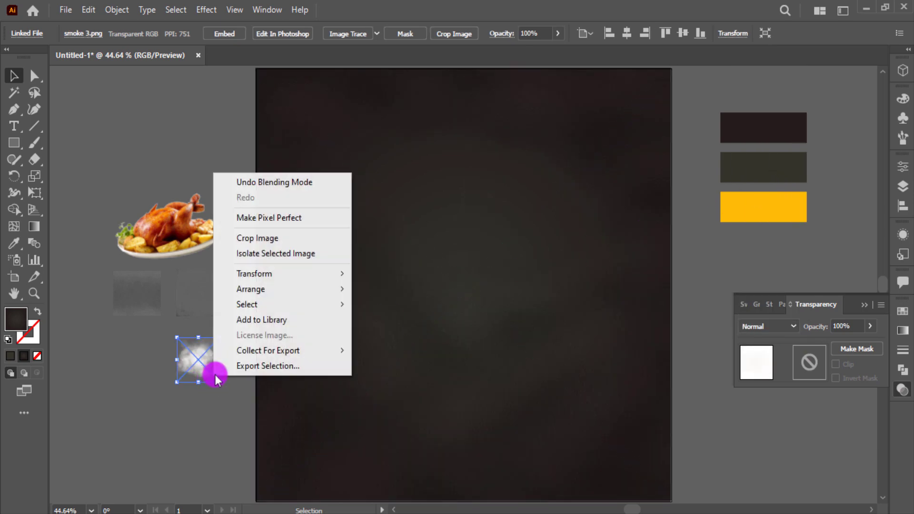
{"action": "mouse_move", "coordinate": [291, 289]}
{"action": "left_click", "coordinate": [408, 291]}
{"action": "left_click_drag", "start_coordinate": [205, 359], "coordinate": [673, 499]}
{"action": "left_click", "coordinate": [768, 326]}
{"action": "left_click", "coordinate": [791, 189]}
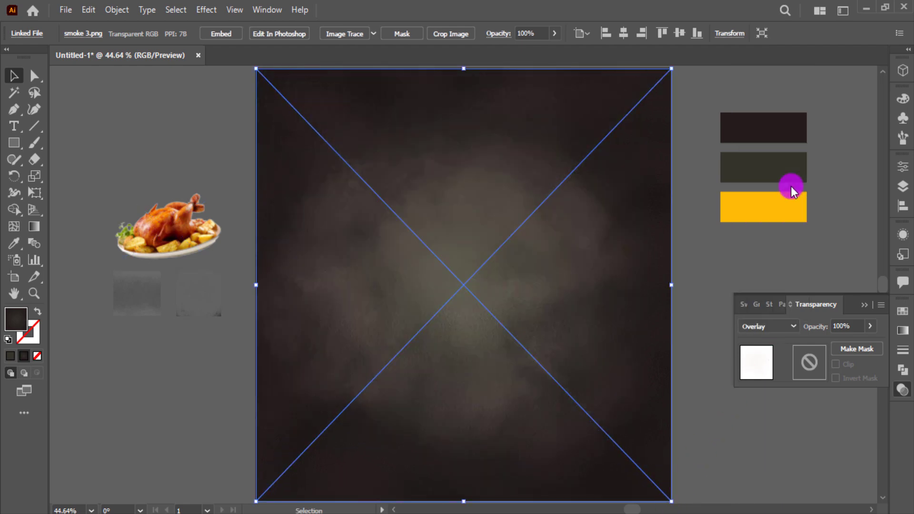
{"action": "left_click", "coordinate": [209, 312]}
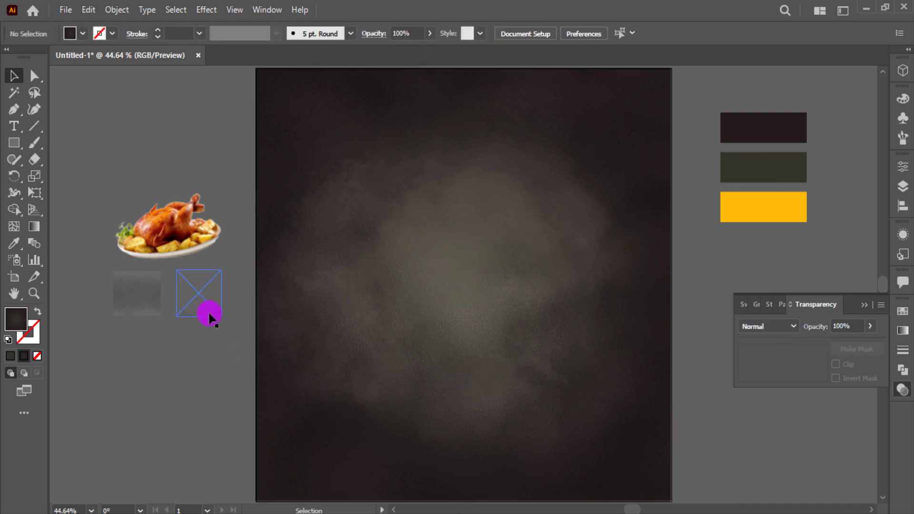
{"action": "left_click_drag", "start_coordinate": [210, 312], "coordinate": [330, 208]}
Bring textire 1.png to the front, stretch it across the artboard and blend it with Multiply
{"action": "right_click", "coordinate": [330, 208]}
{"action": "mouse_move", "coordinate": [393, 332]}
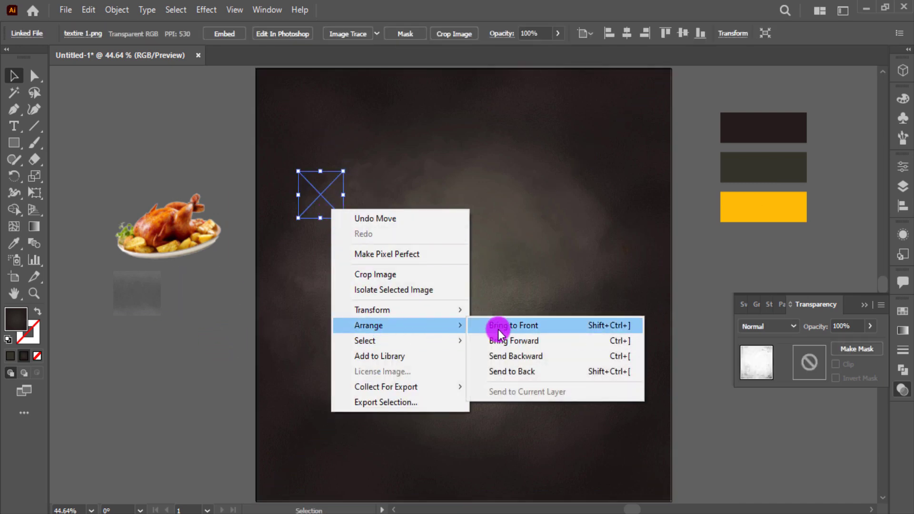
{"action": "left_click", "coordinate": [498, 326]}
{"action": "left_click_drag", "start_coordinate": [343, 218], "coordinate": [664, 463]}
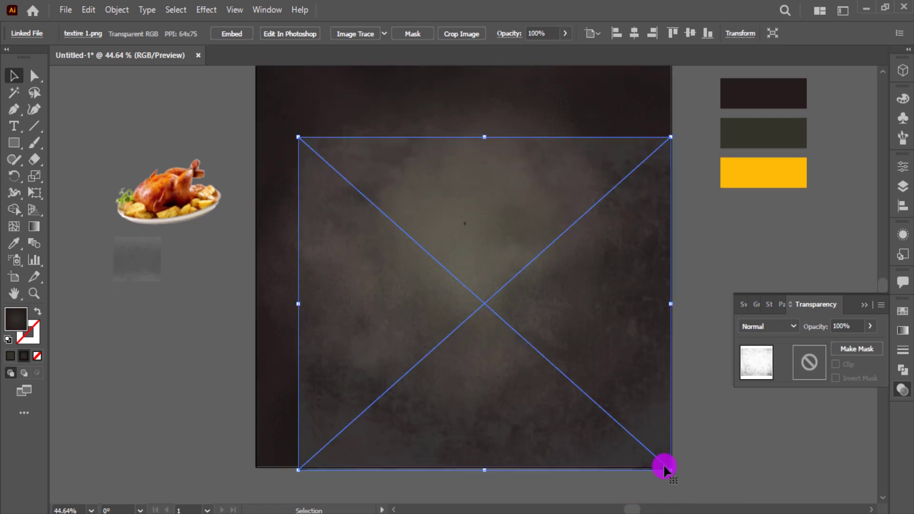
{"action": "scroll", "coordinate": [435, 296], "scroll_direction": "up", "scroll_amount": 3}
{"action": "left_click_drag", "start_coordinate": [298, 187], "coordinate": [257, 85]}
{"action": "left_click", "coordinate": [768, 330]}
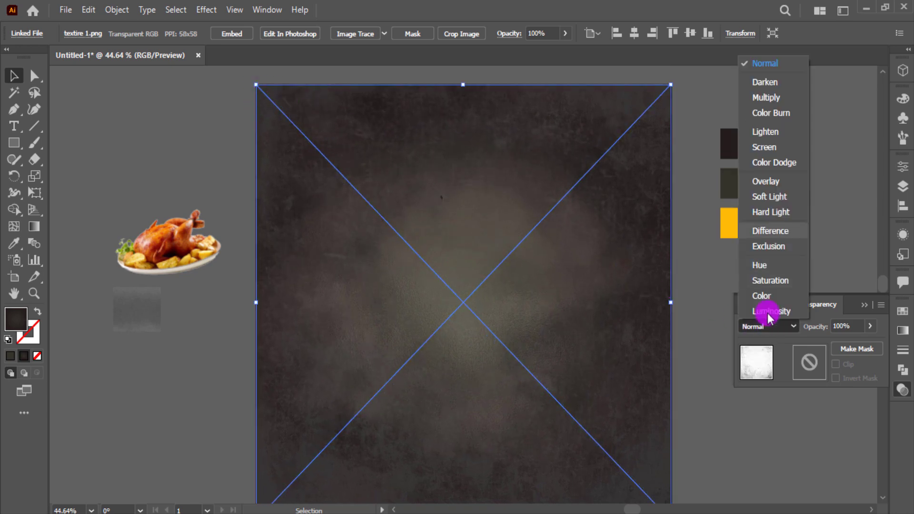
{"action": "left_click", "coordinate": [775, 97]}
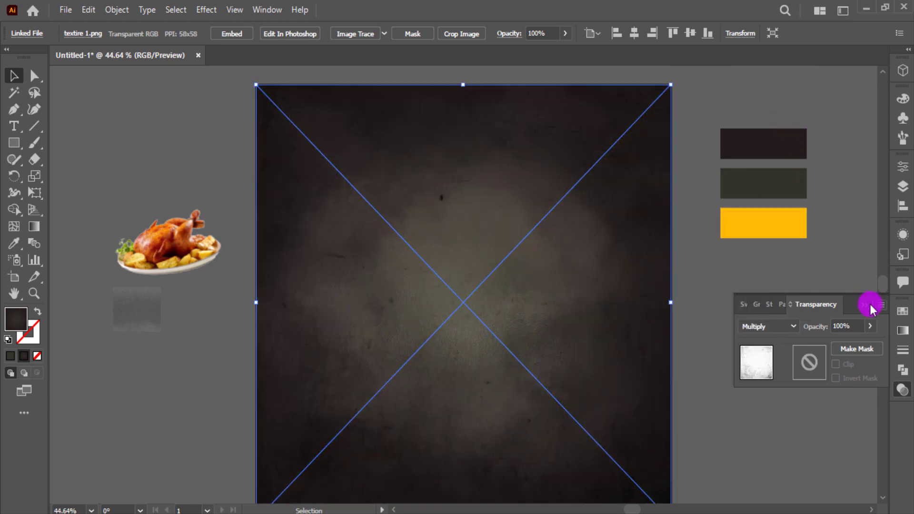
{"action": "left_click", "coordinate": [808, 293]}
Delete the leftover small texture and lock all background layers with Ctrl+2
{"action": "left_click", "coordinate": [149, 330]}
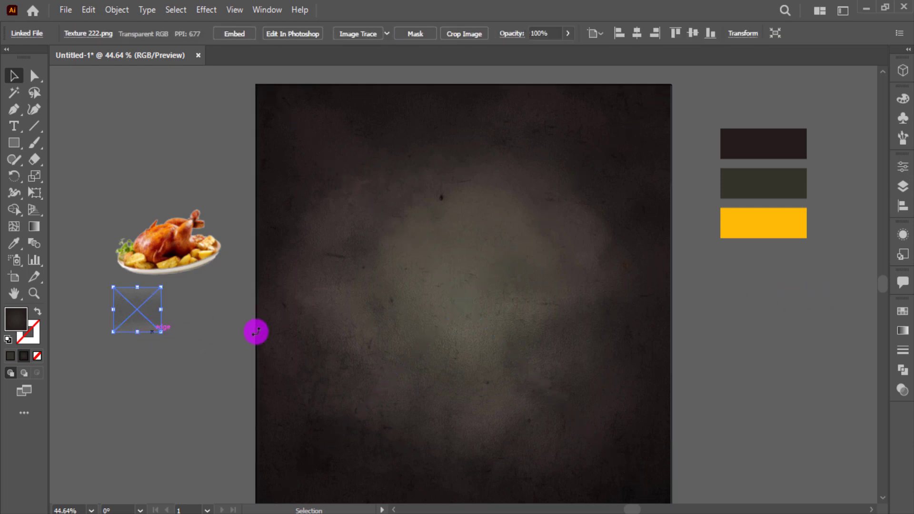
{"action": "key", "text": "Delete"}
{"action": "left_click_drag", "start_coordinate": [746, 327], "coordinate": [635, 399]}
{"action": "key", "text": "ctrl+2"}
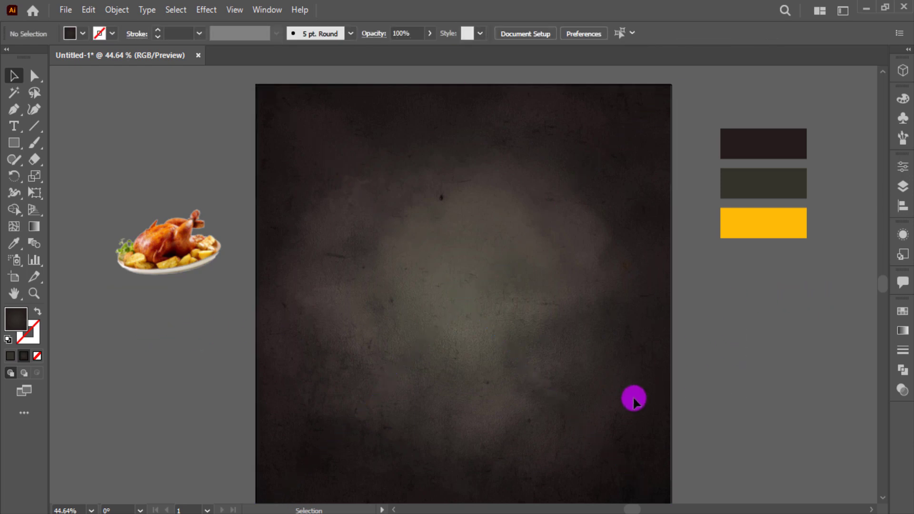
Bring the chicken image in front of everything
{"action": "left_click", "coordinate": [193, 255]}
{"action": "right_click", "coordinate": [178, 257]}
{"action": "mouse_move", "coordinate": [252, 378]}
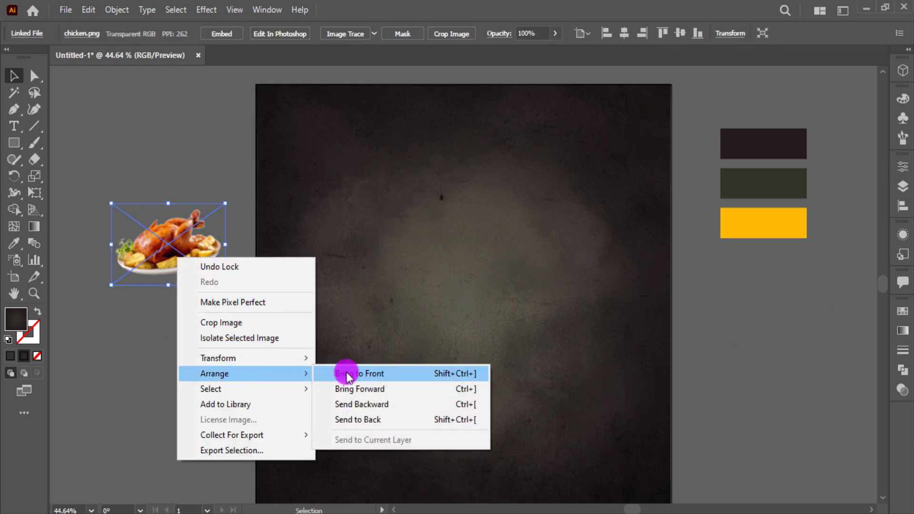
{"action": "left_click", "coordinate": [347, 375]}
{"action": "left_click", "coordinate": [191, 359]}
Type CHICKEN on the artboard and set it in the Evogria font
{"action": "left_click", "coordinate": [13, 126]}
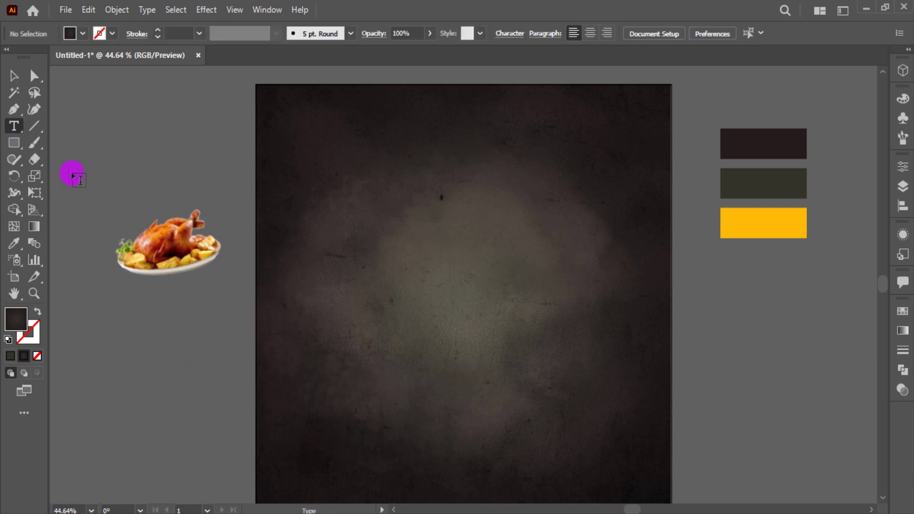
{"action": "left_click", "coordinate": [328, 371]}
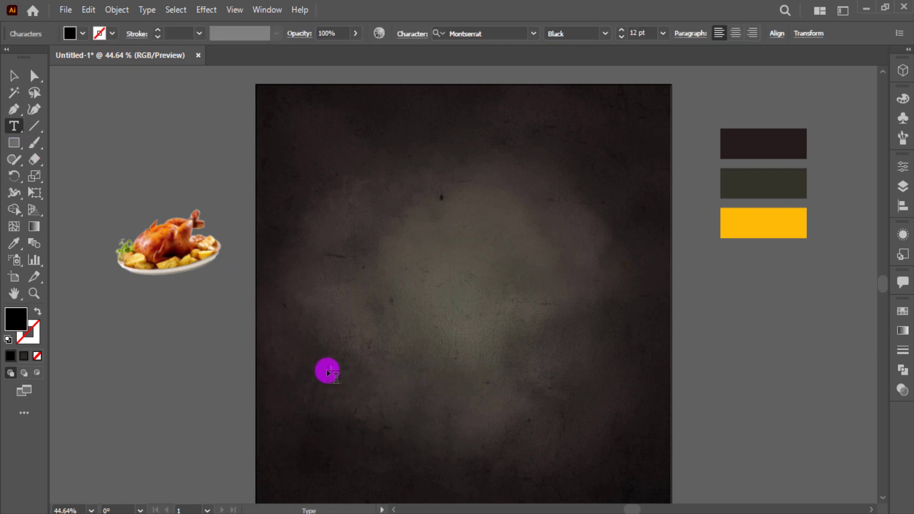
{"action": "type", "text": "CHICKEN"}
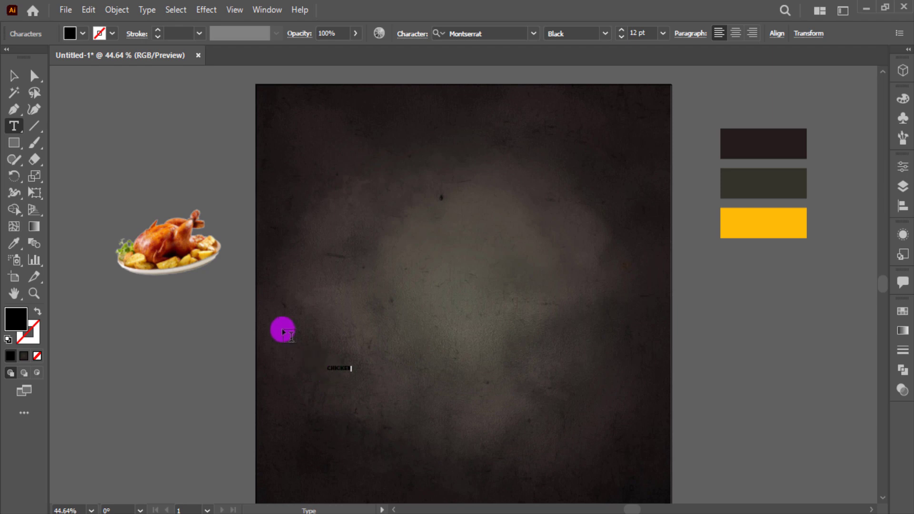
{"action": "left_click", "coordinate": [14, 76]}
{"action": "left_click", "coordinate": [492, 31]}
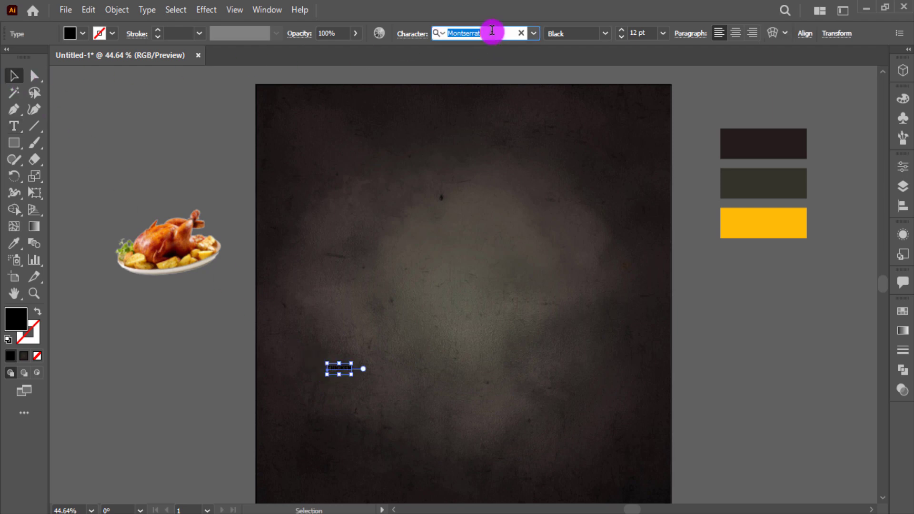
{"action": "type", "text": "ev"}
{"action": "left_click", "coordinate": [666, 107]}
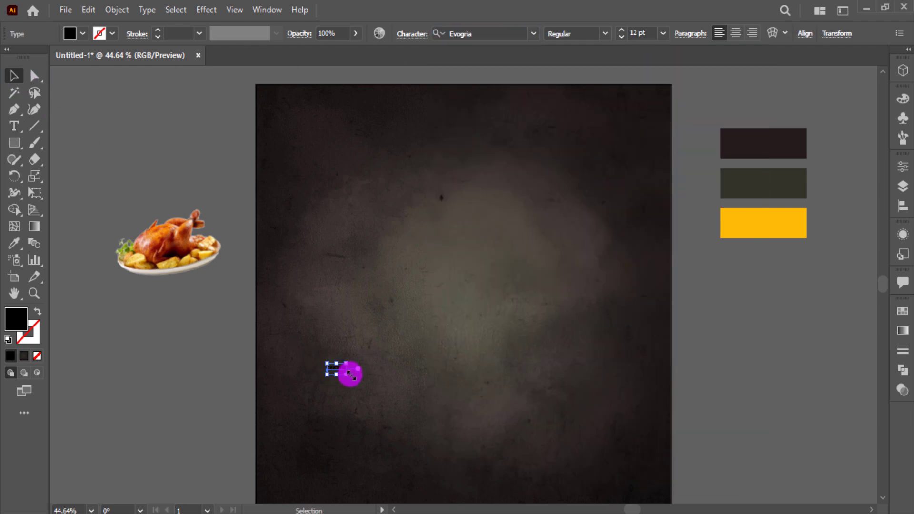
Scale CHICKEN to about 204 pt, colour it with the yellow swatch, and place it lower middle
{"action": "left_click_drag", "start_coordinate": [348, 373], "coordinate": [634, 481]}
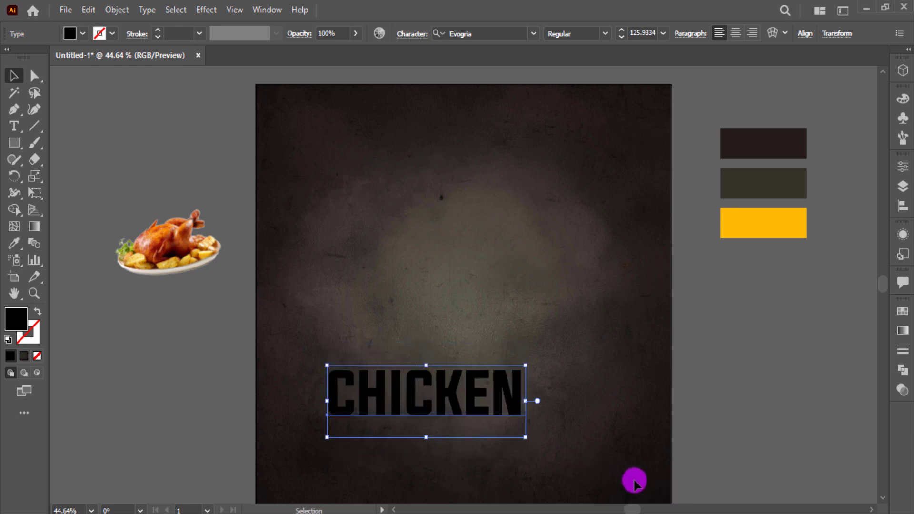
{"action": "key", "text": "i"}
{"action": "left_click", "coordinate": [772, 222]}
{"action": "left_click", "coordinate": [13, 76]}
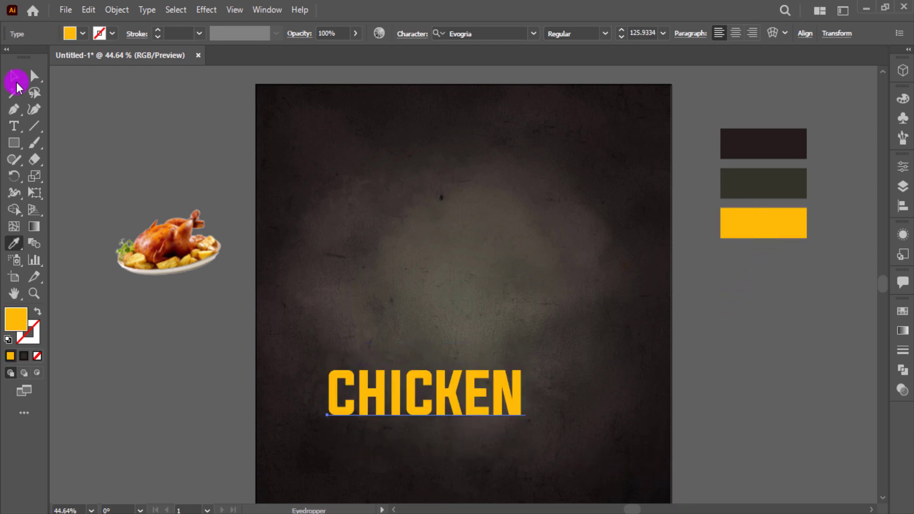
{"action": "left_click_drag", "start_coordinate": [466, 407], "coordinate": [586, 381]}
{"action": "left_click_drag", "start_coordinate": [608, 437], "coordinate": [638, 443]}
{"action": "left_click_drag", "start_coordinate": [582, 389], "coordinate": [581, 390]}
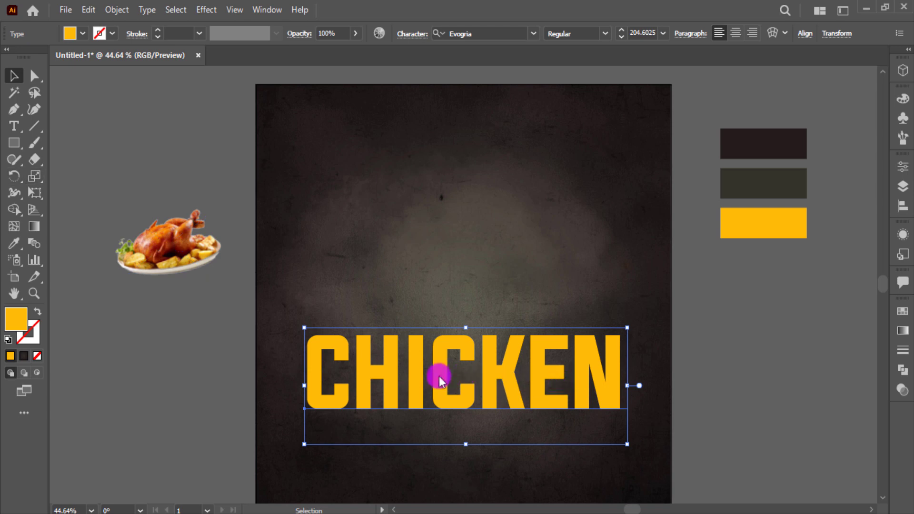
{"action": "right_click", "coordinate": [421, 373]}
Convert CHICKEN to outlines and narrow its top with Perspective Distort
{"action": "left_click", "coordinate": [474, 180]}
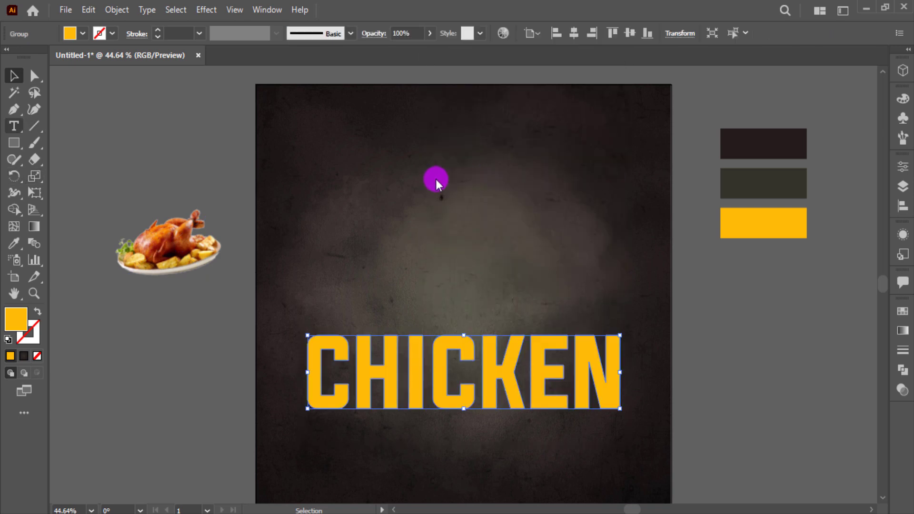
{"action": "left_click", "coordinate": [35, 193]}
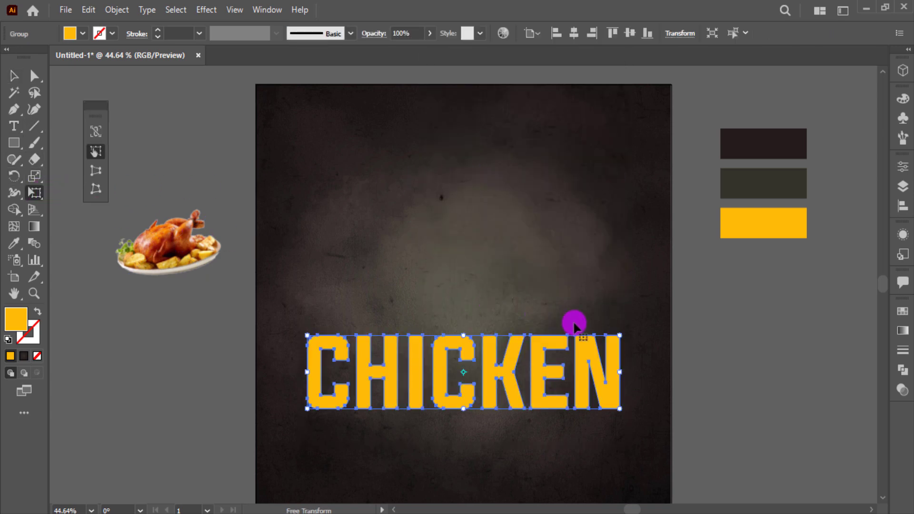
{"action": "left_click_drag", "start_coordinate": [618, 334], "coordinate": [613, 336]}
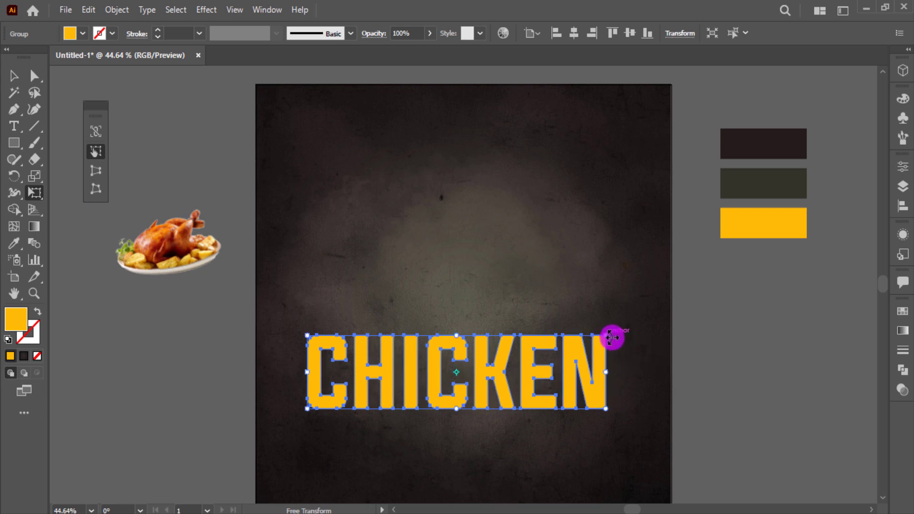
{"action": "key", "text": "ctrl+z"}
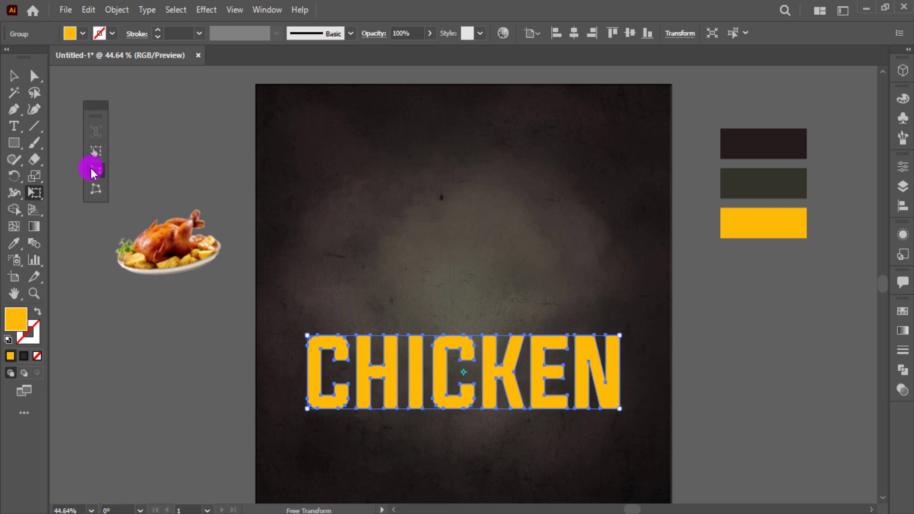
{"action": "left_click", "coordinate": [95, 171]}
{"action": "left_click_drag", "start_coordinate": [620, 336], "coordinate": [580, 339]}
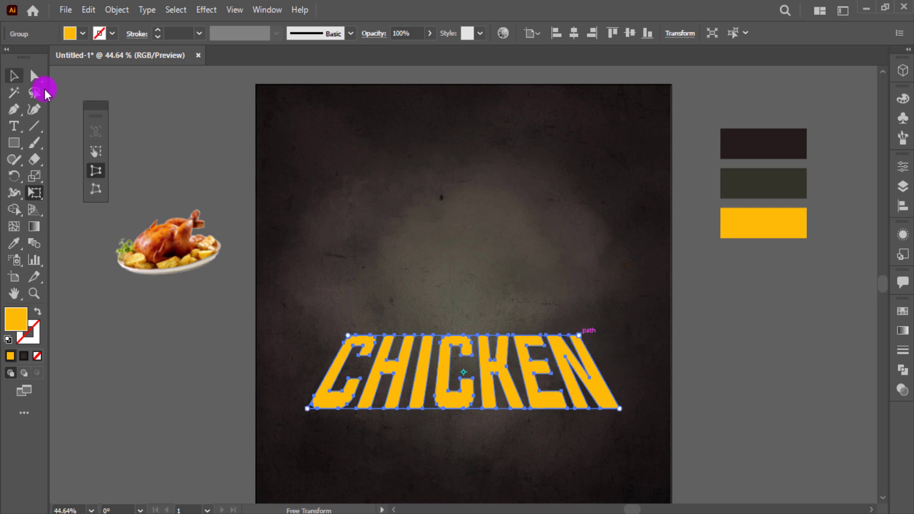
Make the outlined CHICKEN slightly shorter and stretch it wider across the poster
{"action": "left_click", "coordinate": [14, 76]}
{"action": "left_click_drag", "start_coordinate": [466, 409], "coordinate": [467, 400]}
{"action": "left_click_drag", "start_coordinate": [620, 368], "coordinate": [658, 384]}
{"action": "left_click", "coordinate": [686, 373]}
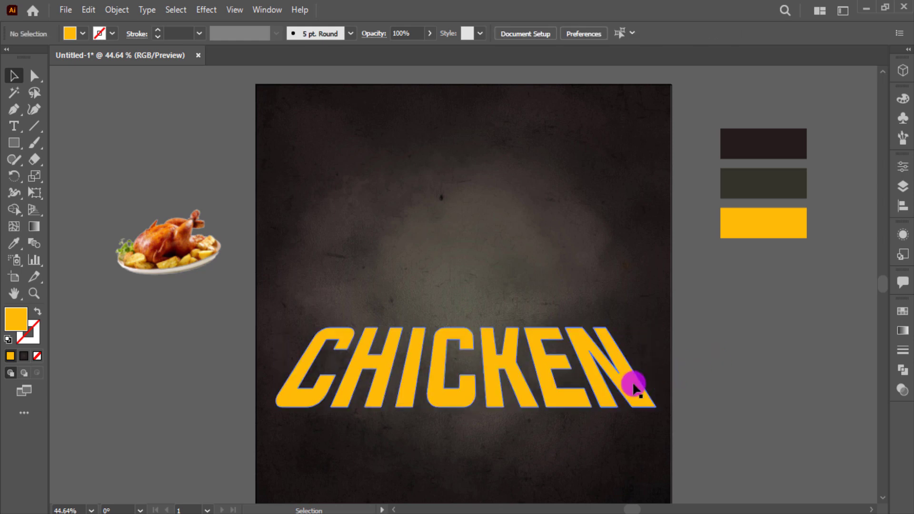
{"action": "left_click", "coordinate": [635, 380]}
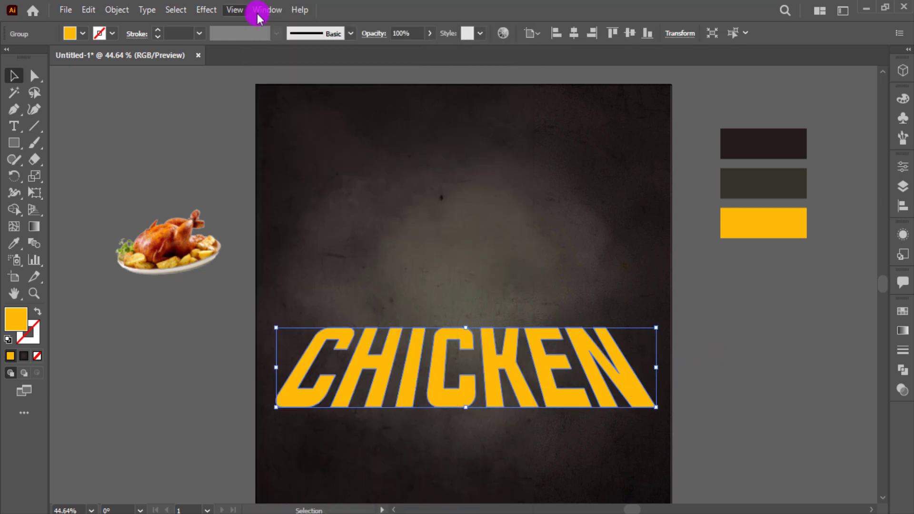
Add a Multiply drop shadow to CHICKEN: 75% opacity, X 0 px, Y 24 px, blur 5 px
{"action": "left_click", "coordinate": [206, 9]}
{"action": "mouse_move", "coordinate": [267, 167]}
{"action": "left_click", "coordinate": [363, 170]}
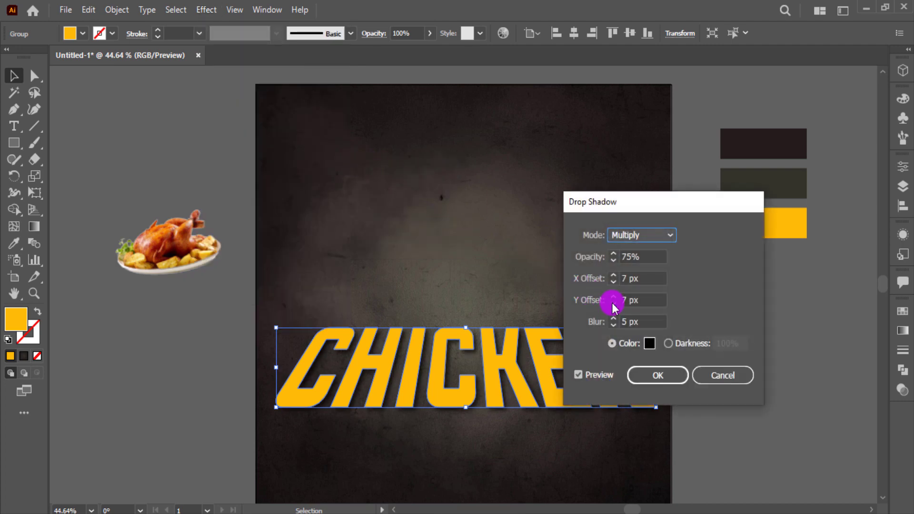
{"action": "left_click", "coordinate": [613, 304]}
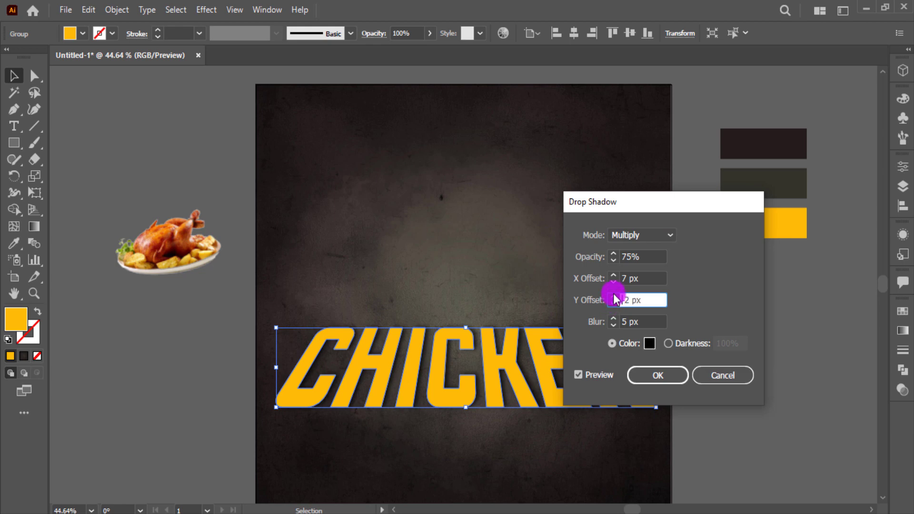
{"action": "left_click", "coordinate": [615, 281]}
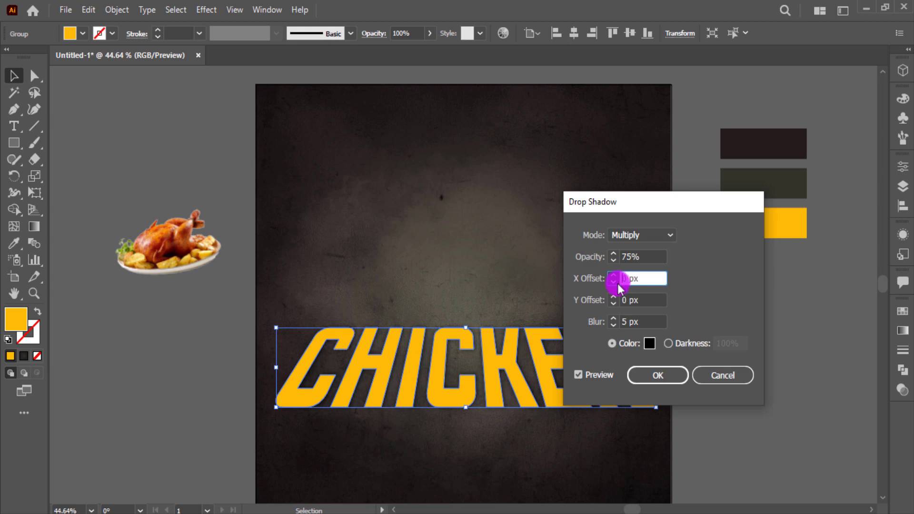
{"action": "left_click", "coordinate": [614, 297]}
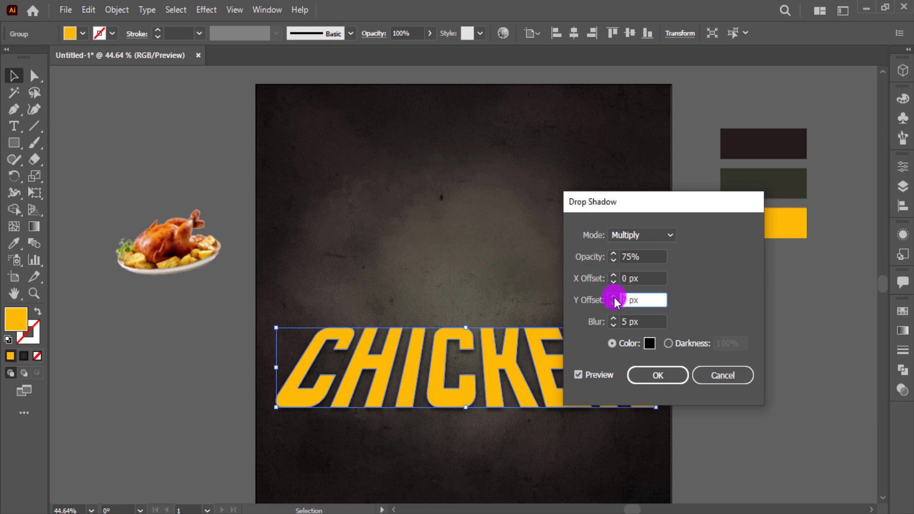
{"action": "left_click", "coordinate": [614, 297]}
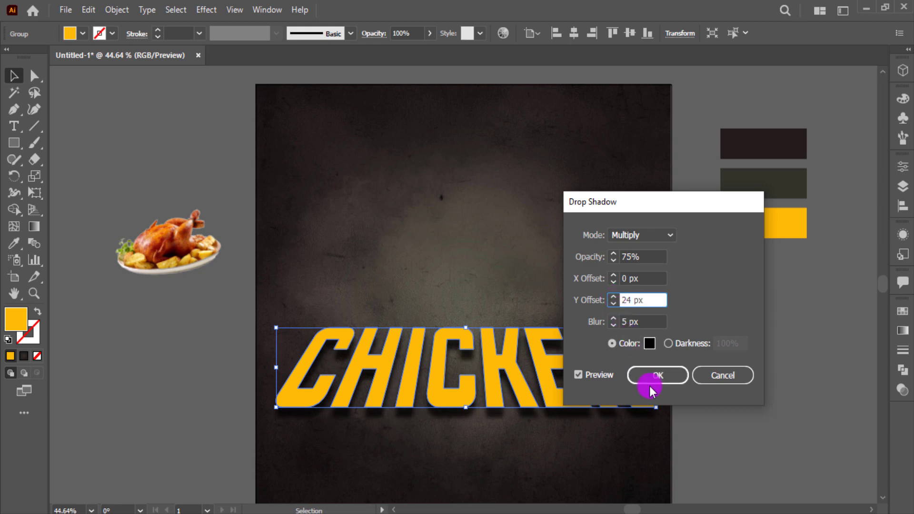
{"action": "left_click", "coordinate": [658, 376]}
{"action": "left_click", "coordinate": [632, 386]}
{"action": "key", "text": "a"}
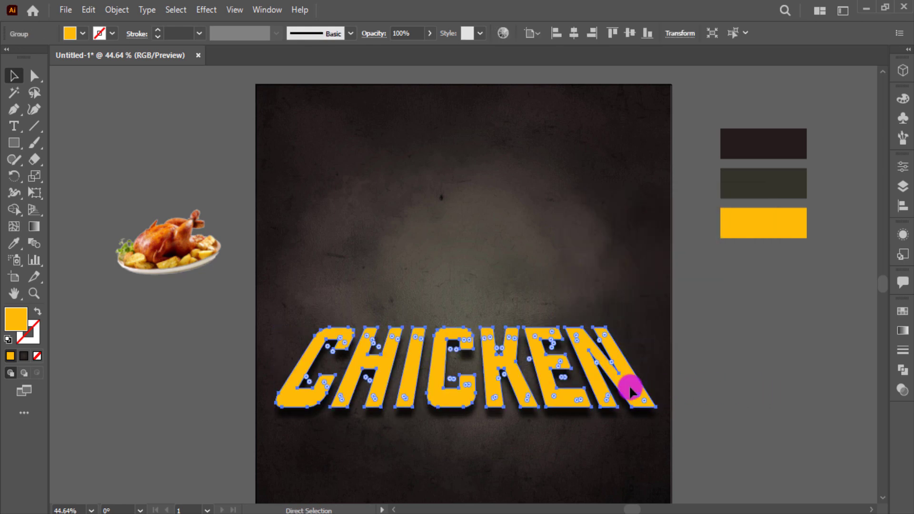
{"action": "key", "text": "v"}
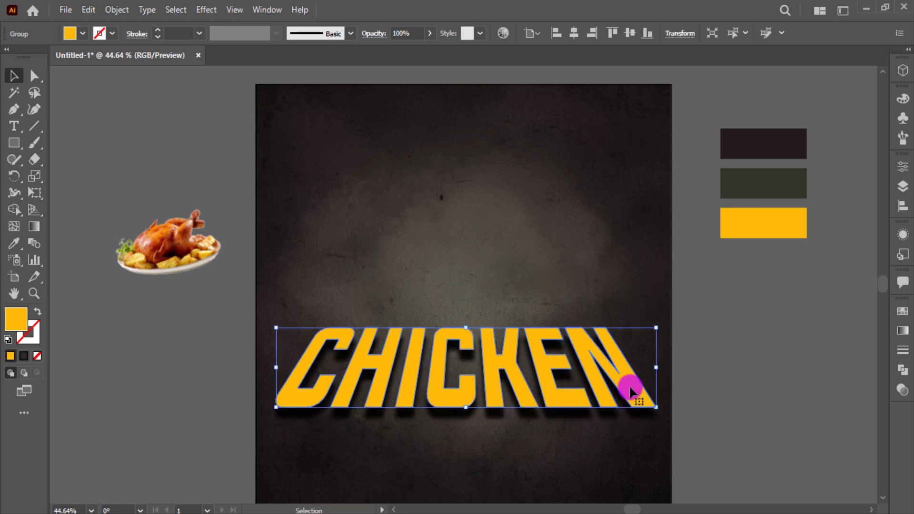
{"action": "left_click", "coordinate": [904, 394]}
{"action": "left_click", "coordinate": [906, 391]}
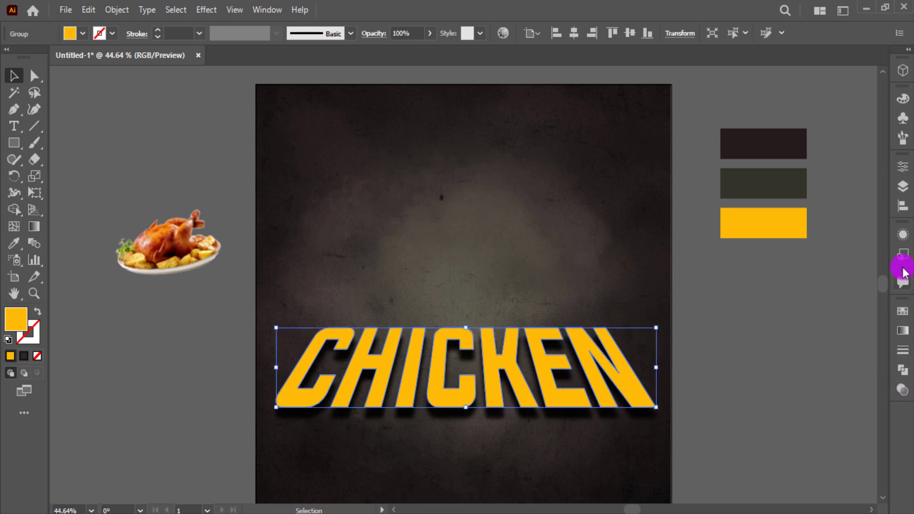
{"action": "left_click", "coordinate": [903, 234]}
{"action": "left_click", "coordinate": [741, 286]}
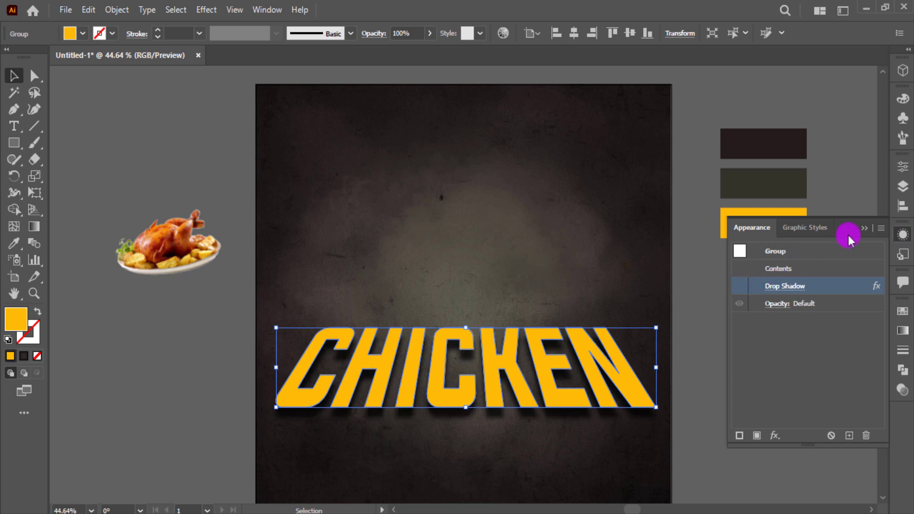
{"action": "left_click", "coordinate": [865, 228]}
{"action": "left_click", "coordinate": [83, 33]}
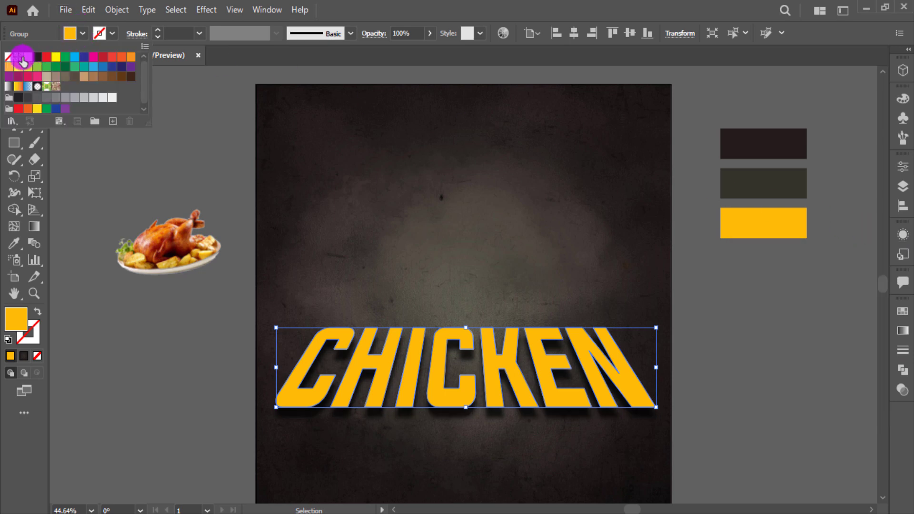
{"action": "left_click", "coordinate": [27, 58]}
{"action": "left_click", "coordinate": [20, 57]}
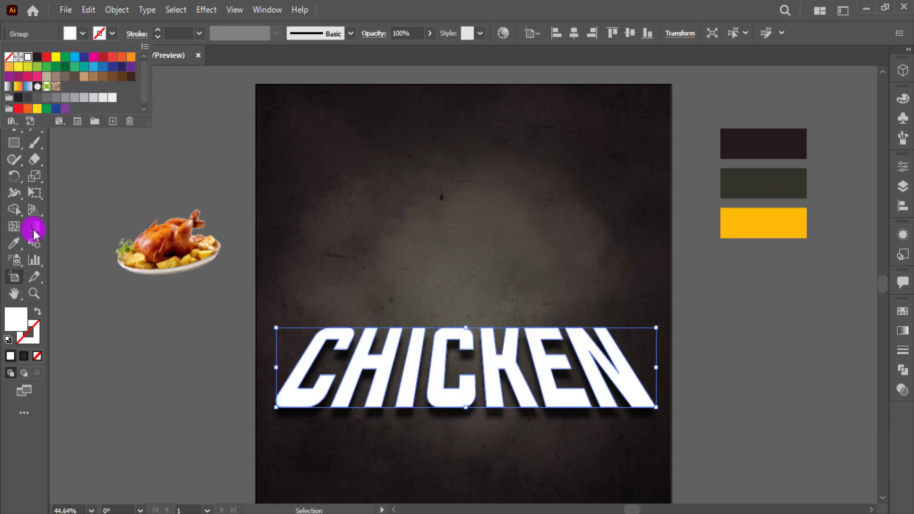
{"action": "left_click", "coordinate": [36, 314]}
{"action": "left_click", "coordinate": [152, 347]}
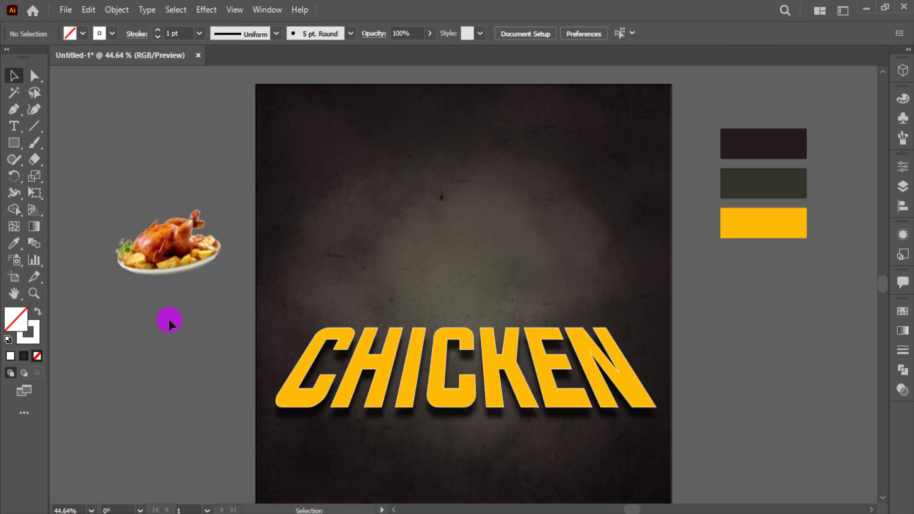
{"action": "left_click", "coordinate": [196, 267]}
Bring the chicken photo to the front, move it onto the CHICKEN title and enlarge it
{"action": "right_click", "coordinate": [196, 270]}
{"action": "mouse_move", "coordinate": [265, 384]}
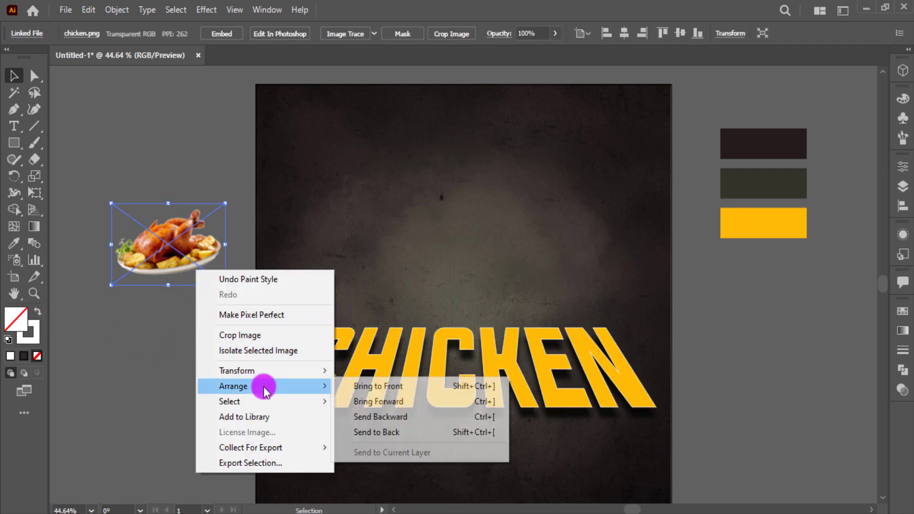
{"action": "left_click", "coordinate": [347, 373]}
{"action": "left_click_drag", "start_coordinate": [197, 248], "coordinate": [675, 437]}
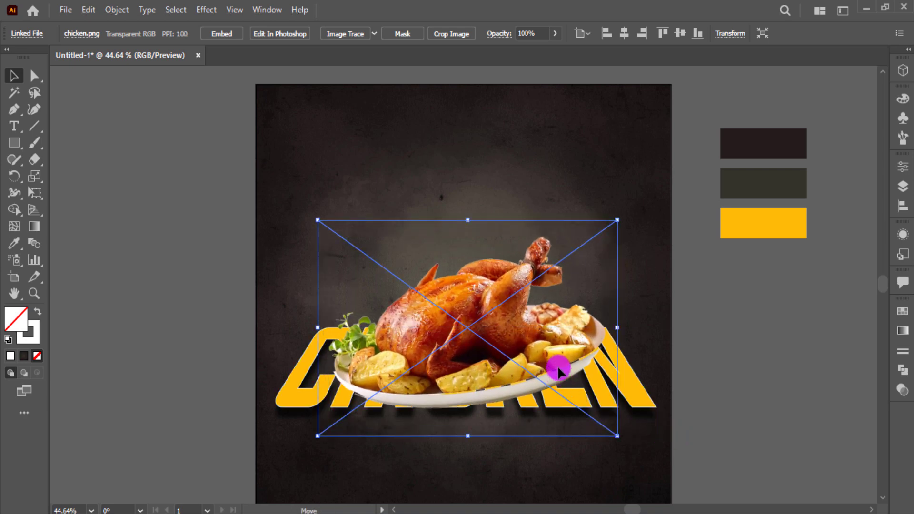
{"action": "left_click_drag", "start_coordinate": [557, 363], "coordinate": [557, 347]}
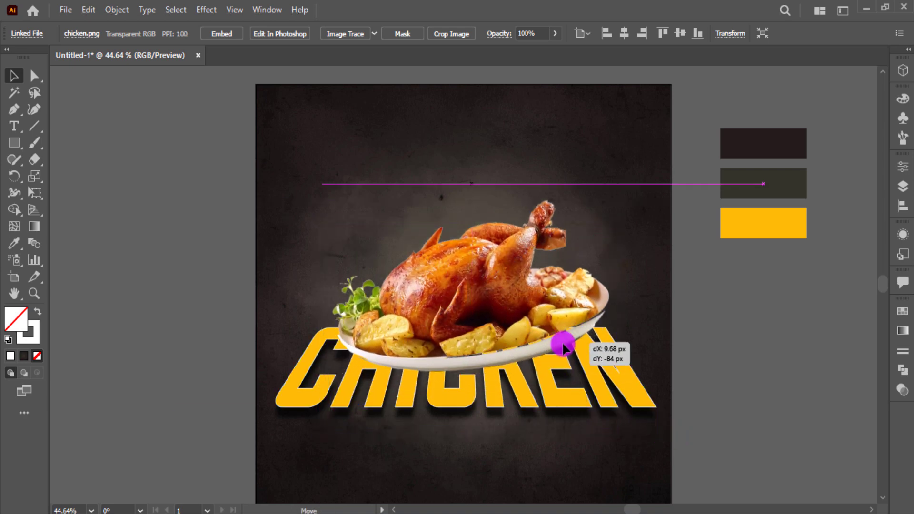
{"action": "mouse_move", "coordinate": [642, 404]}
{"action": "left_mouse_down"}
{"action": "mouse_move", "coordinate": [615, 404]}
{"action": "mouse_move", "coordinate": [619, 412]}
{"action": "left_mouse_up"}
{"action": "key", "text": "ctrl+z"}
Shrink the chicken photo slightly and centre it over the title's upper letters
{"action": "left_click", "coordinate": [630, 413], "text": "shift"}
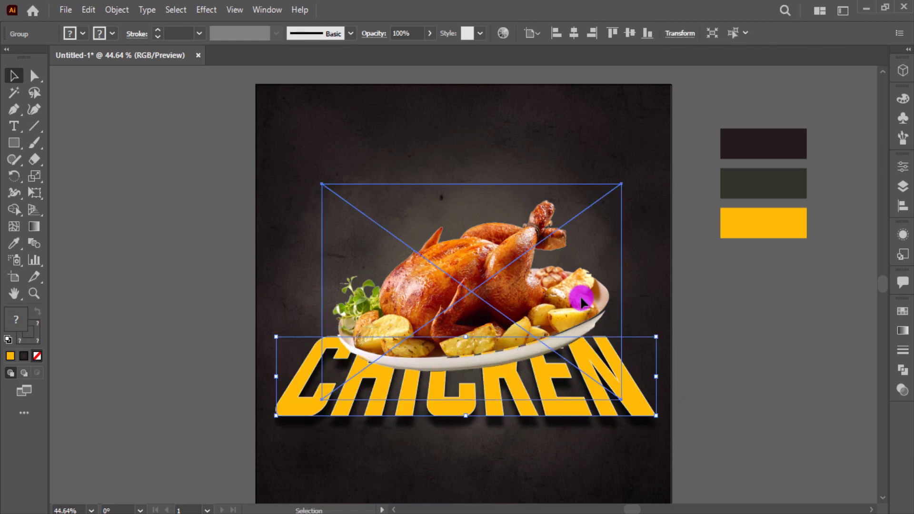
{"action": "left_click", "coordinate": [583, 300]}
{"action": "left_click_drag", "start_coordinate": [622, 185], "coordinate": [599, 199]}
{"action": "left_click_drag", "start_coordinate": [576, 228], "coordinate": [526, 280]}
{"action": "left_click", "coordinate": [414, 267]}
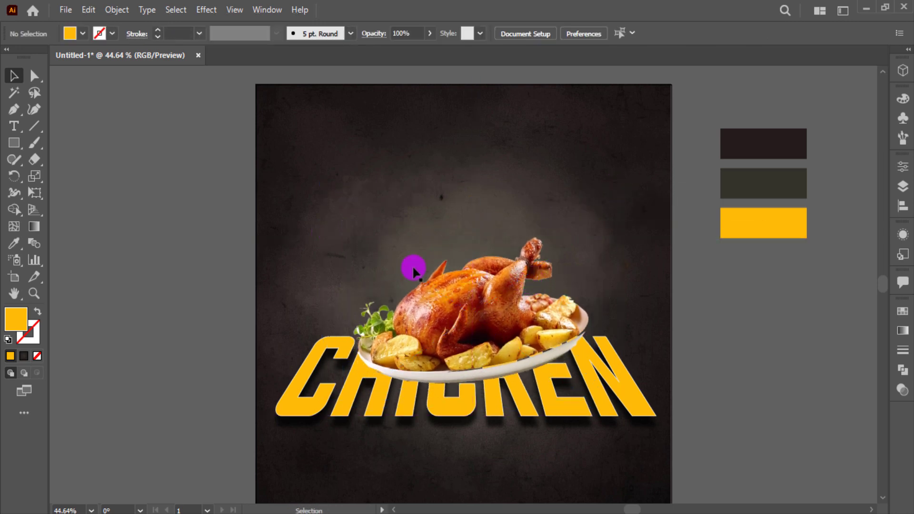
{"action": "left_click_drag", "start_coordinate": [462, 289], "coordinate": [455, 289]}
Move the CHICKEN title slightly lower beneath the photo
{"action": "left_click", "coordinate": [657, 415]}
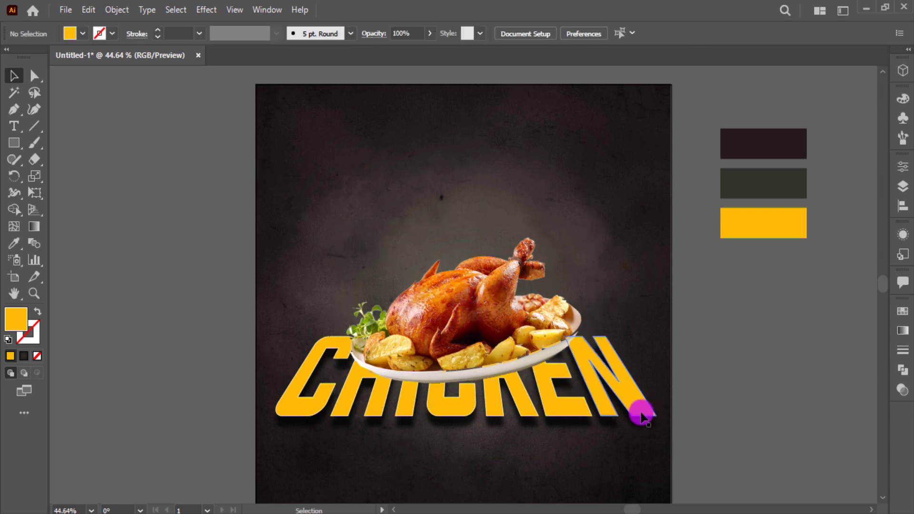
{"action": "left_click", "coordinate": [643, 412]}
{"action": "left_click_drag", "start_coordinate": [639, 415], "coordinate": [638, 419]}
{"action": "left_click", "coordinate": [722, 402]}
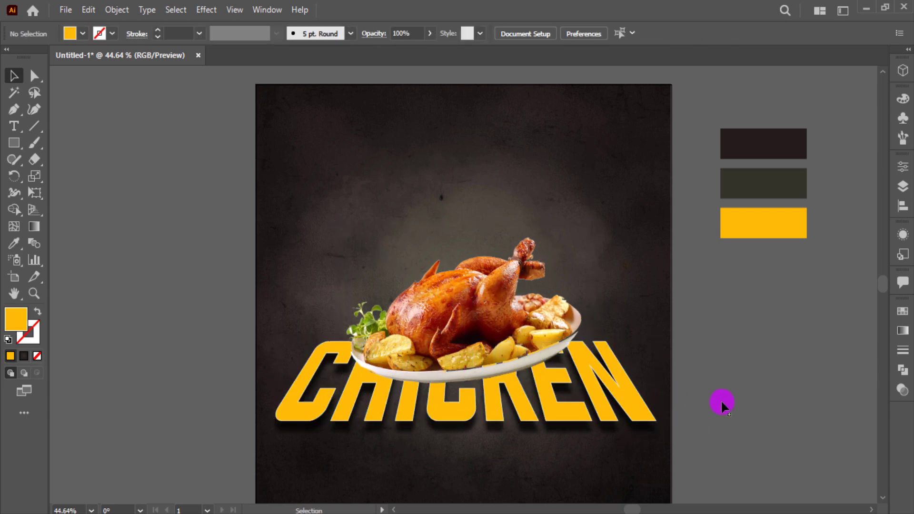
{"action": "left_click", "coordinate": [19, 126]}
{"action": "left_click", "coordinate": [92, 180]}
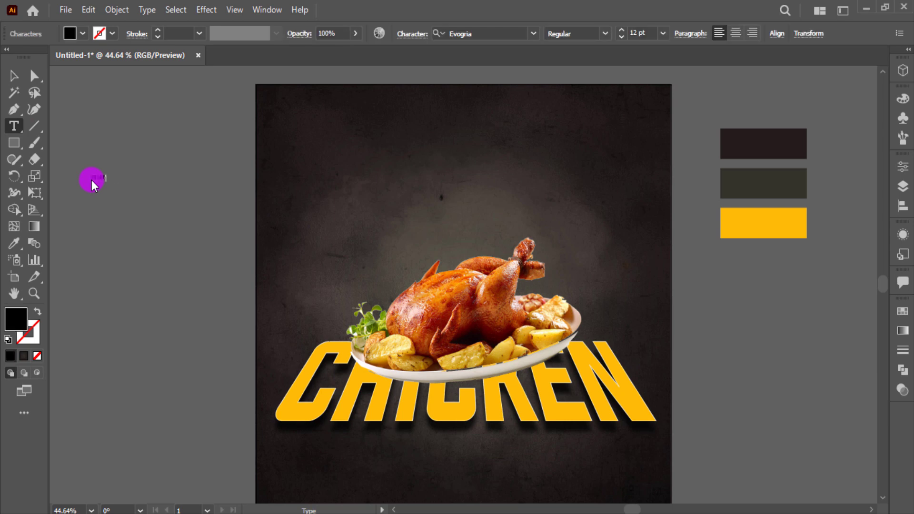
Type TODAY'S beside the poster and duplicate it below as SPECIAL
{"action": "type", "text": "TODAY'S"}
{"action": "left_click", "coordinate": [20, 79]}
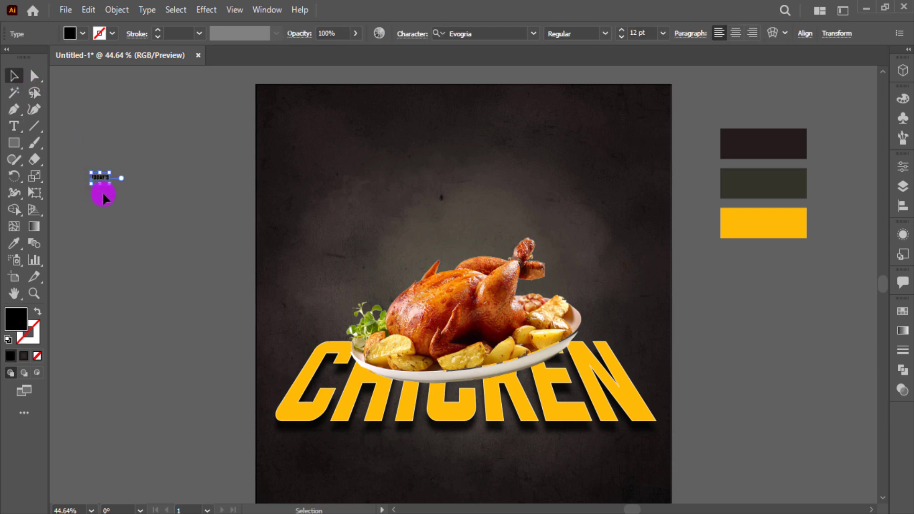
{"action": "left_click_drag", "start_coordinate": [104, 180], "coordinate": [104, 212], "text": "alt+shift"}
{"action": "triple_click", "coordinate": [99, 210]}
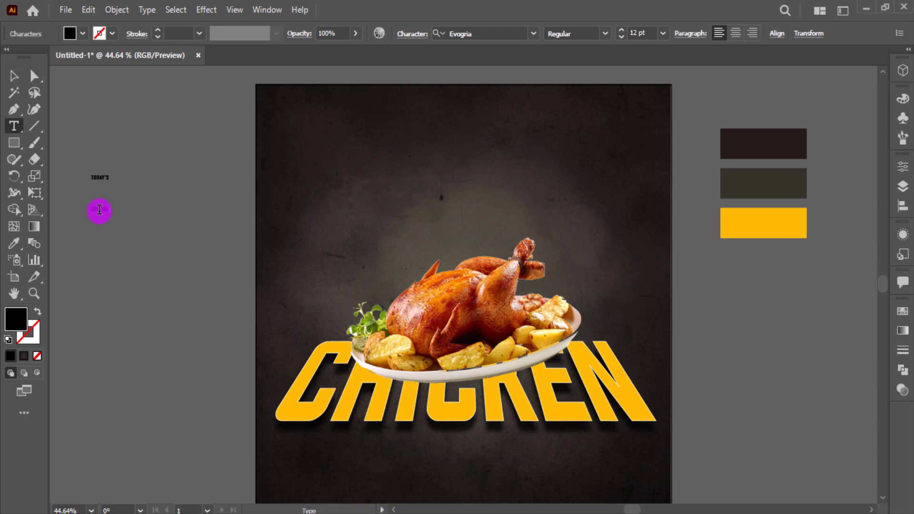
{"action": "left_click", "coordinate": [13, 81]}
{"action": "left_click", "coordinate": [186, 179]}
Duplicate SPECIAL below as MENU and scale all three lines up to about 29 pt
{"action": "left_click_drag", "start_coordinate": [102, 209], "coordinate": [102, 240], "text": "alt+shift"}
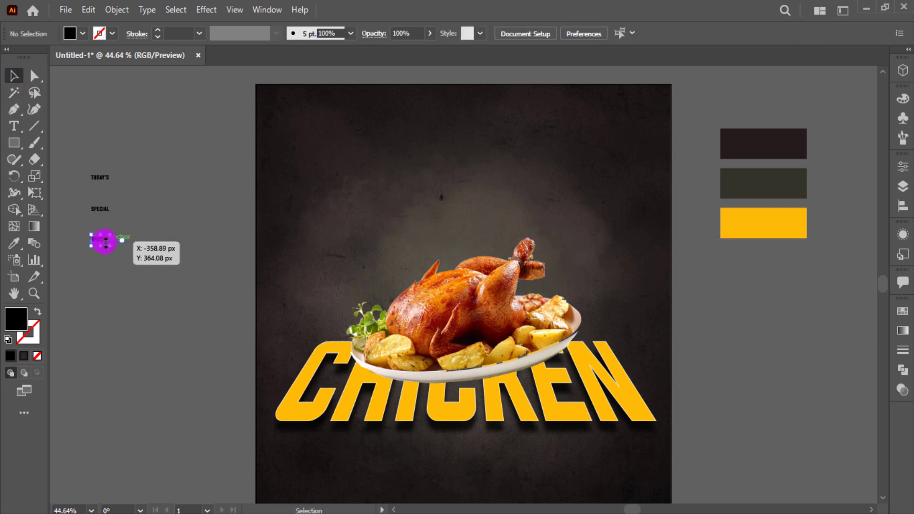
{"action": "double_click", "coordinate": [102, 240]}
{"action": "triple_click", "coordinate": [101, 237]}
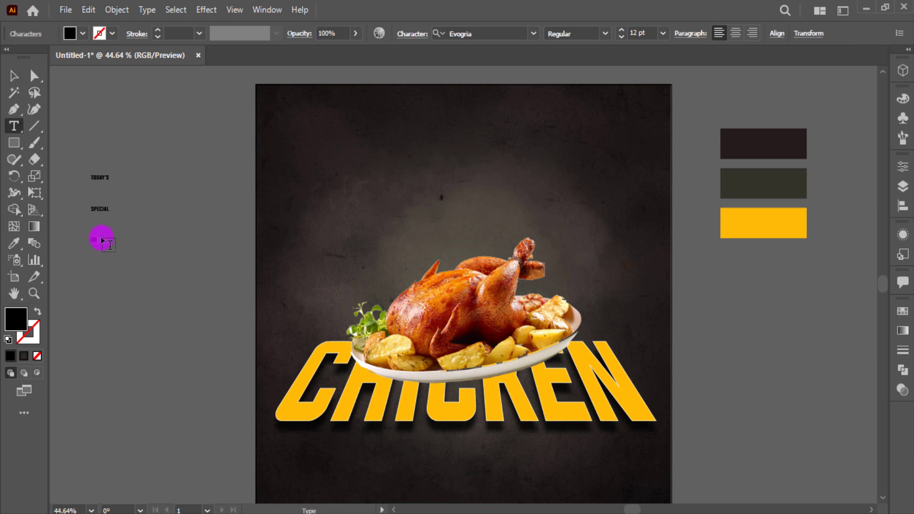
{"action": "left_click", "coordinate": [14, 82]}
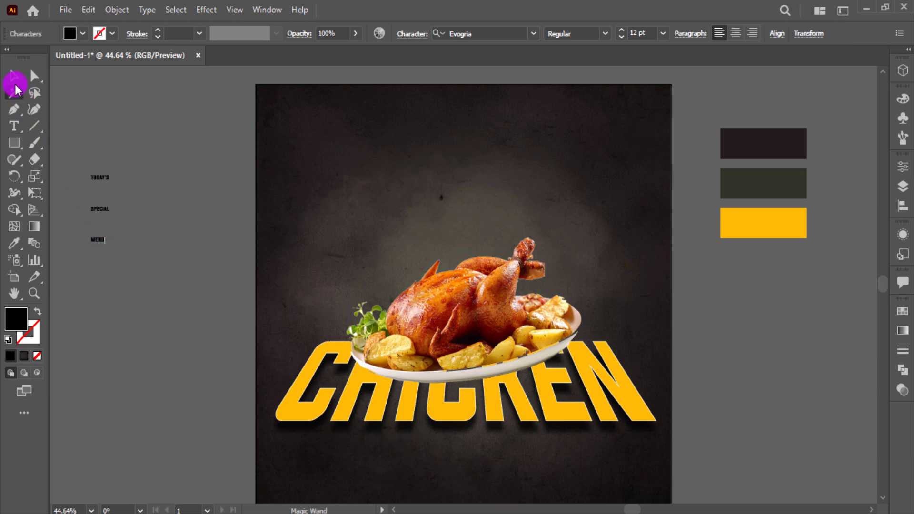
{"action": "left_click_drag", "start_coordinate": [87, 155], "coordinate": [133, 279]}
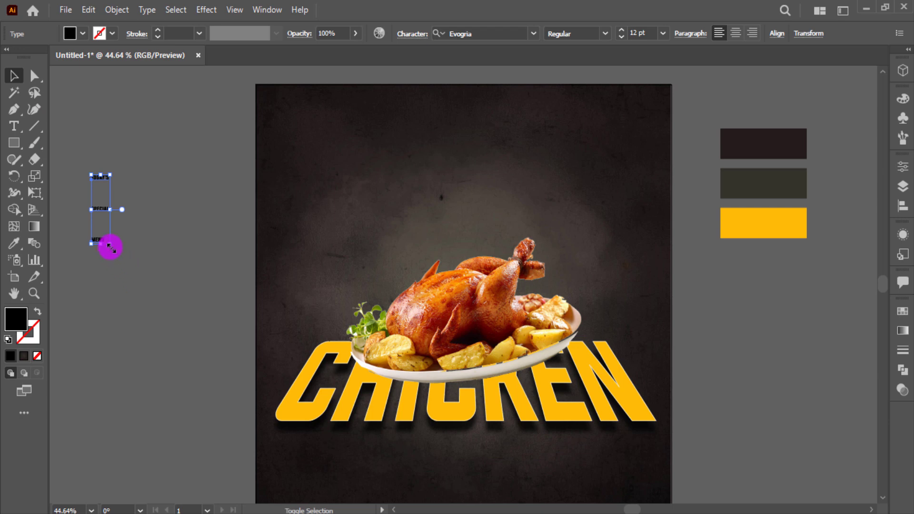
{"action": "left_click_drag", "start_coordinate": [110, 245], "coordinate": [174, 282]}
{"action": "left_click_drag", "start_coordinate": [117, 180], "coordinate": [349, 98]}
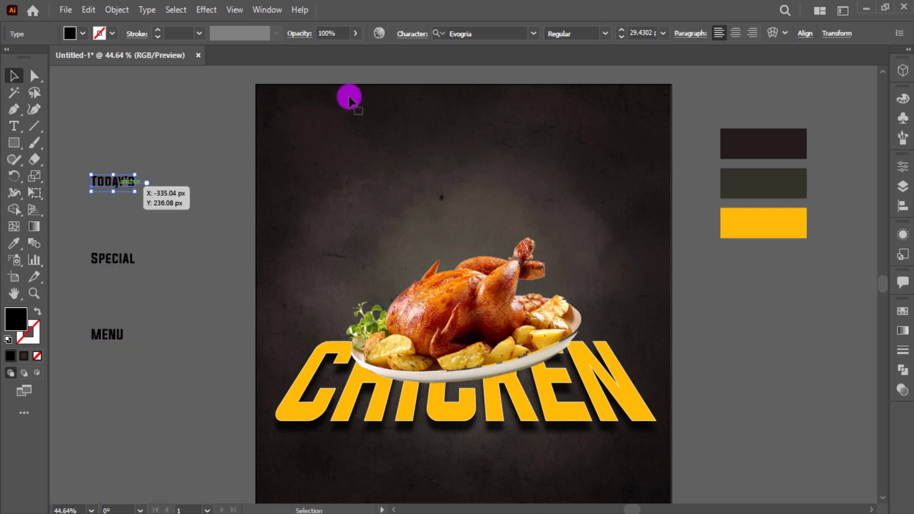
Set Today's in the Hey August font and enlarge it
{"action": "left_click", "coordinate": [487, 35]}
{"action": "type", "text": "bad"}
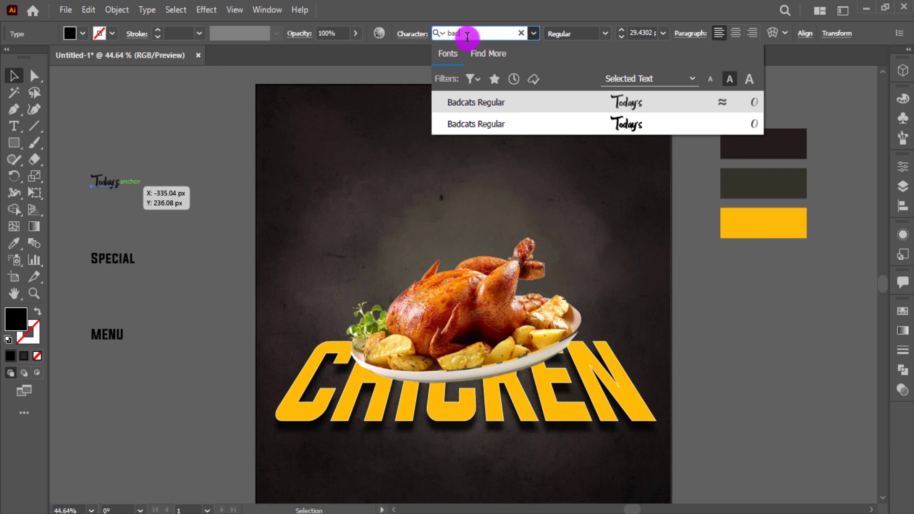
{"action": "type", "text": "he"}
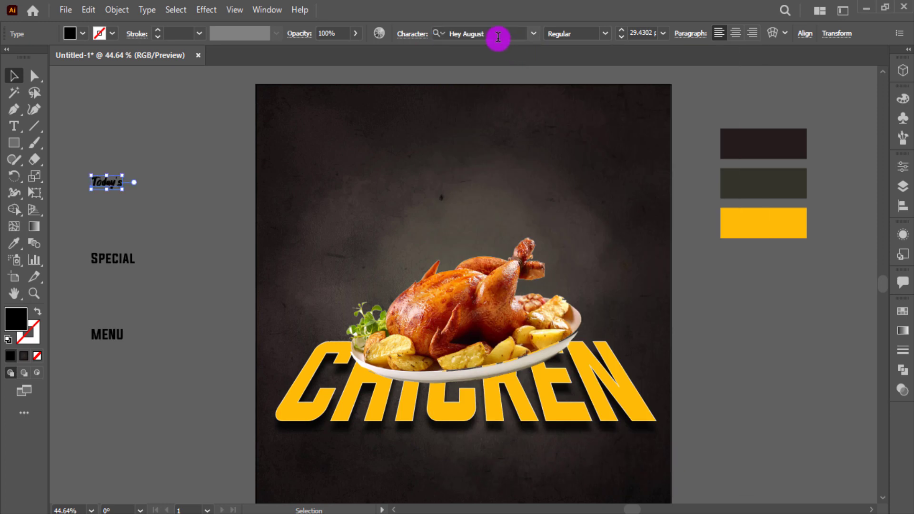
{"action": "left_click", "coordinate": [499, 37]}
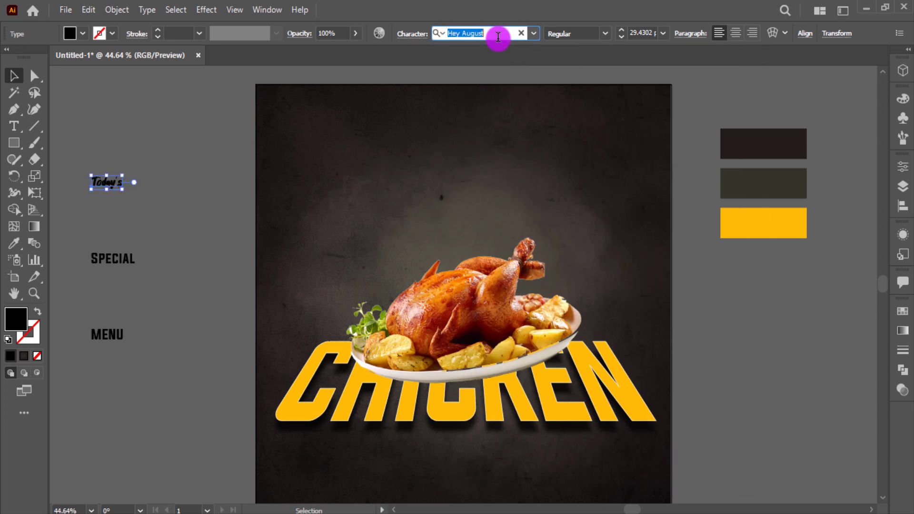
{"action": "left_click", "coordinate": [138, 207]}
{"action": "left_click", "coordinate": [118, 187]}
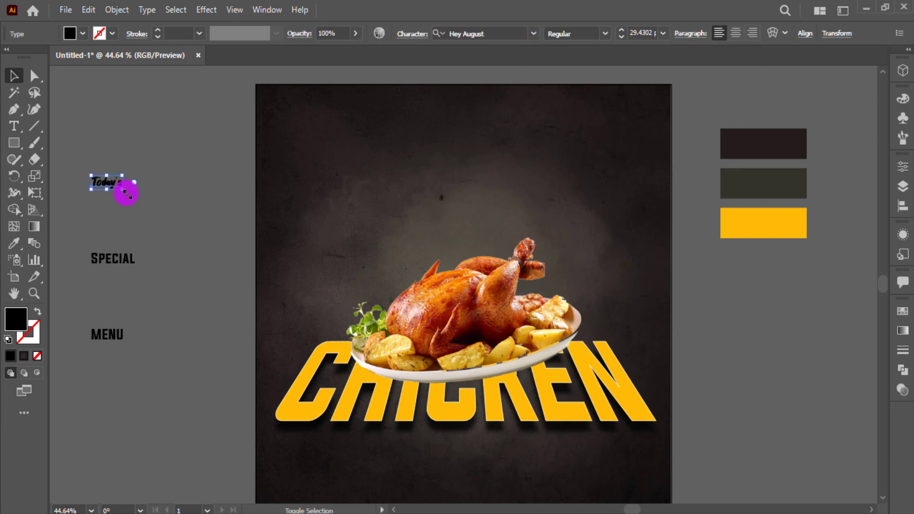
{"action": "left_click_drag", "start_coordinate": [126, 193], "coordinate": [183, 256]}
{"action": "left_click", "coordinate": [157, 259]}
Try the Cheddar Gothic Rough Regular font on SPECIAL
{"action": "left_click", "coordinate": [121, 266]}
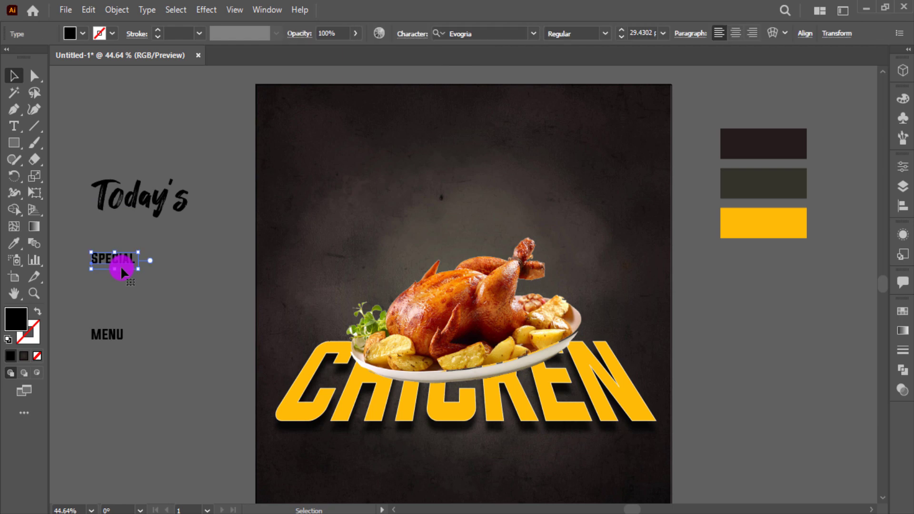
{"action": "left_click", "coordinate": [484, 37]}
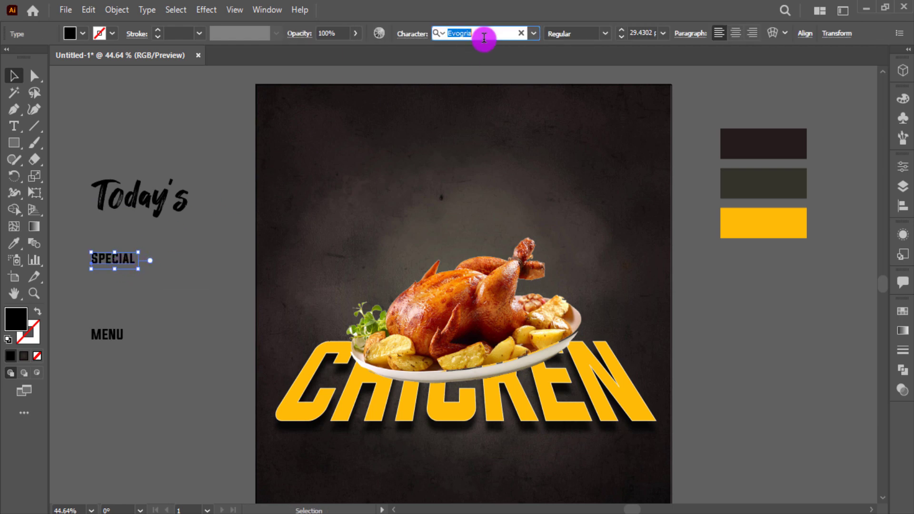
{"action": "type", "text": "che"}
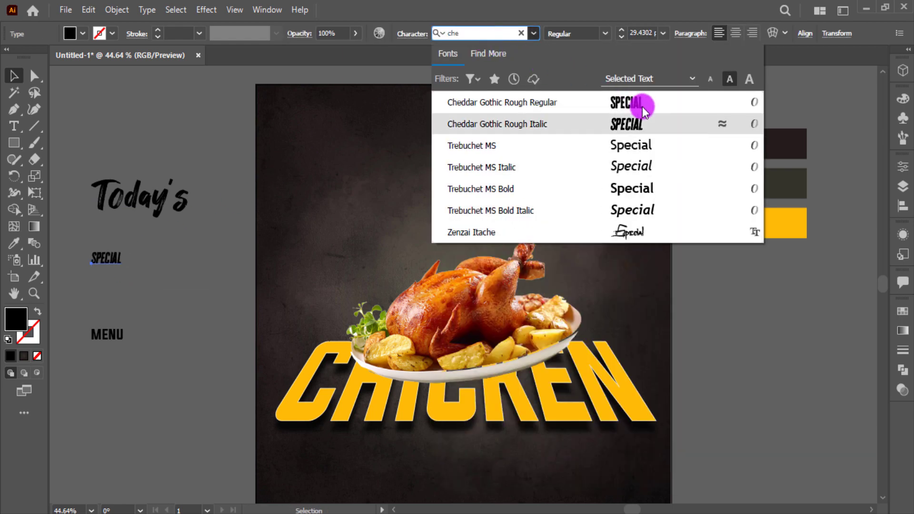
{"action": "left_click", "coordinate": [642, 107]}
Adjust the fonts of the MENU and SPECIAL lines, sampling styles with the Eyedropper
{"action": "left_click", "coordinate": [106, 333]}
{"action": "left_click", "coordinate": [500, 37]}
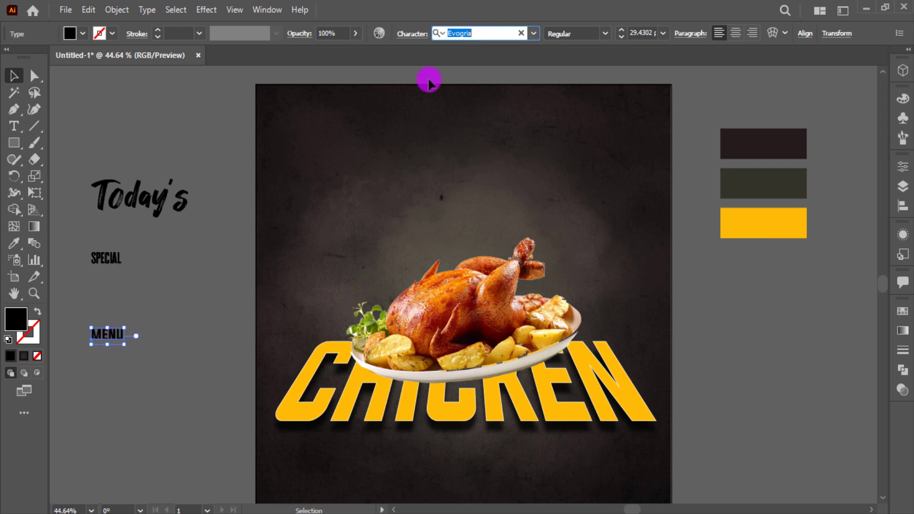
{"action": "left_click", "coordinate": [107, 260]}
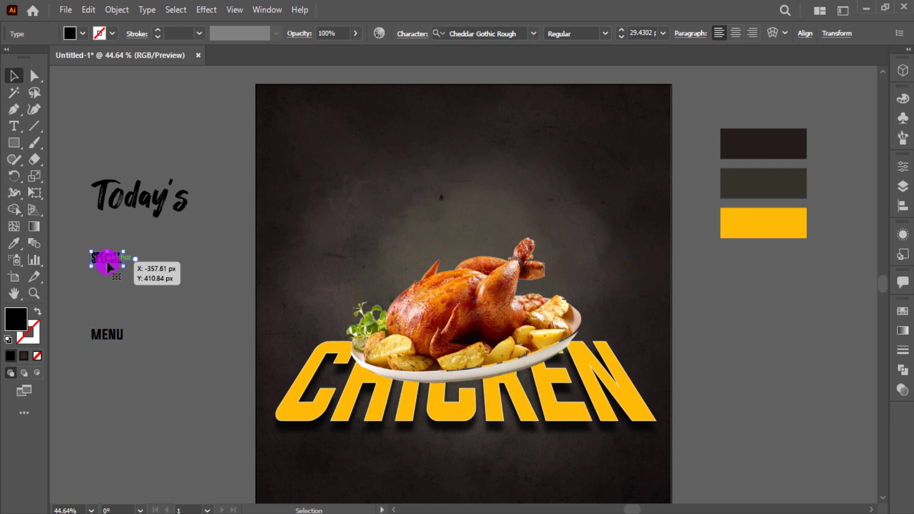
{"action": "left_click", "coordinate": [482, 35]}
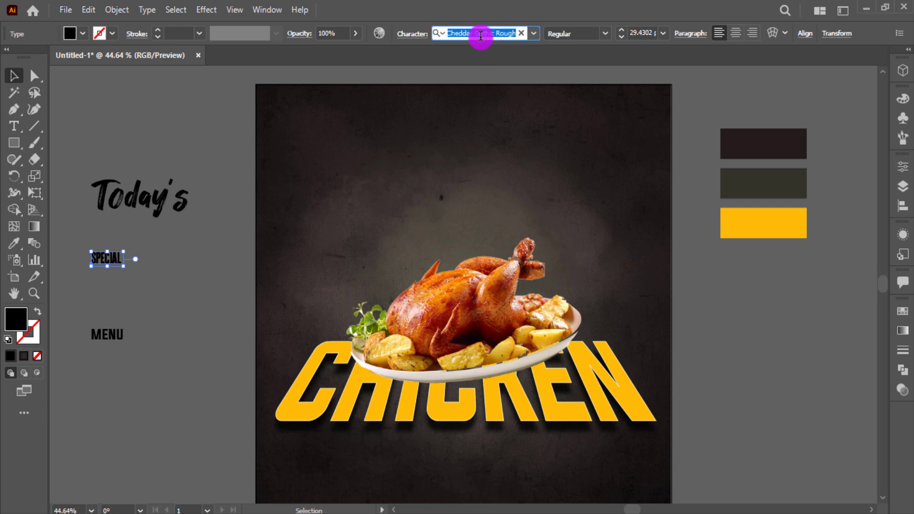
{"action": "left_click", "coordinate": [181, 275]}
{"action": "left_click", "coordinate": [112, 333]}
{"action": "key", "text": "i"}
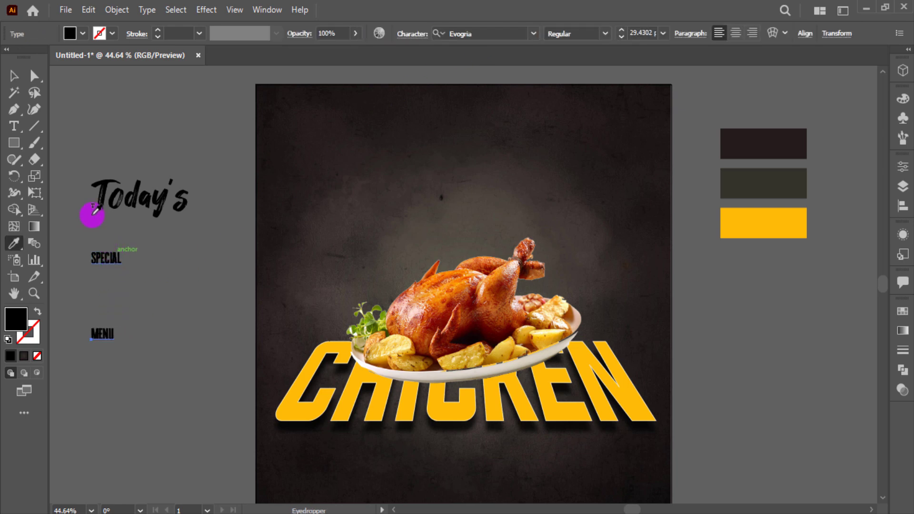
{"action": "left_click", "coordinate": [20, 76]}
{"action": "left_click", "coordinate": [492, 35]}
Set Special in Badcats Regular, enlarge it to about 128 pt and place it top centre
{"action": "left_click", "coordinate": [116, 260]}
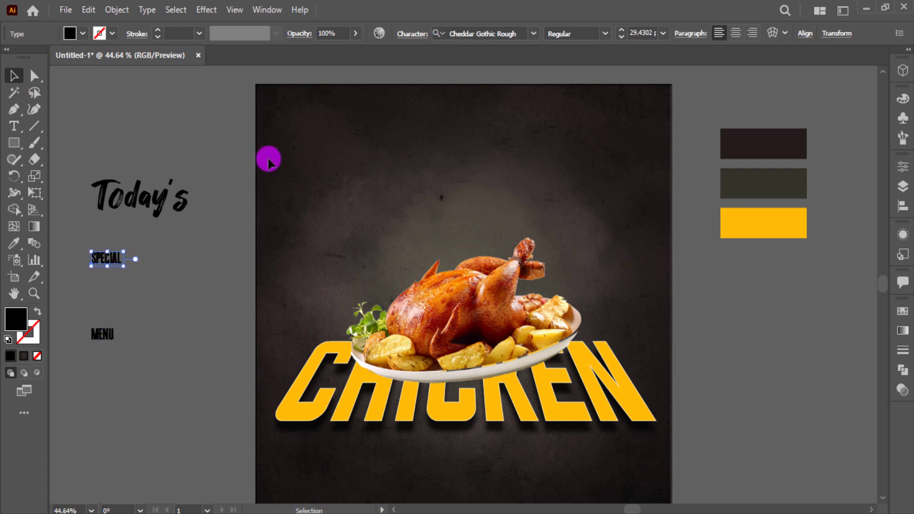
{"action": "left_click", "coordinate": [487, 32]}
{"action": "type", "text": "bad"}
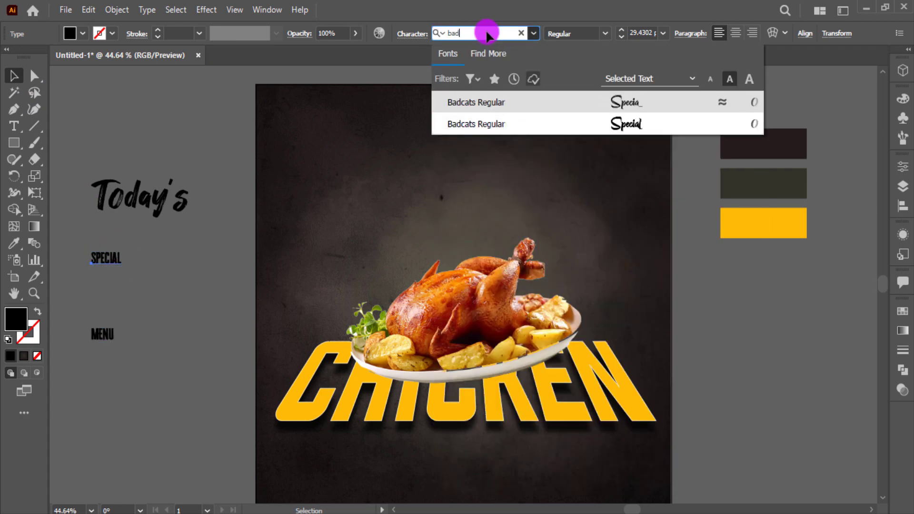
{"action": "left_click", "coordinate": [633, 101]}
{"action": "left_click", "coordinate": [147, 246]}
{"action": "left_click", "coordinate": [112, 262]}
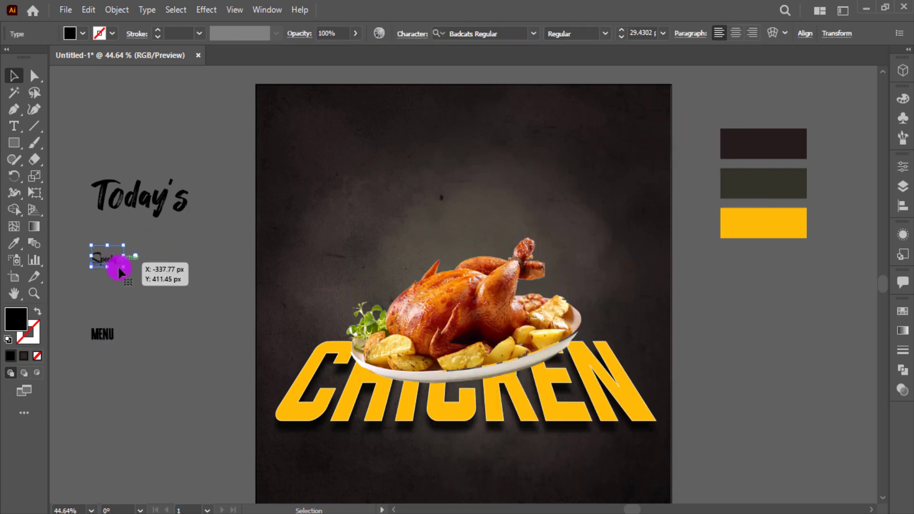
{"action": "left_click_drag", "start_coordinate": [123, 267], "coordinate": [207, 308]}
{"action": "left_click_drag", "start_coordinate": [155, 304], "coordinate": [562, 206]}
{"action": "left_click_drag", "start_coordinate": [528, 190], "coordinate": [501, 164]}
Colour Special with the sampled yellow and make the Today's and MENU text white
{"action": "key", "text": "i"}
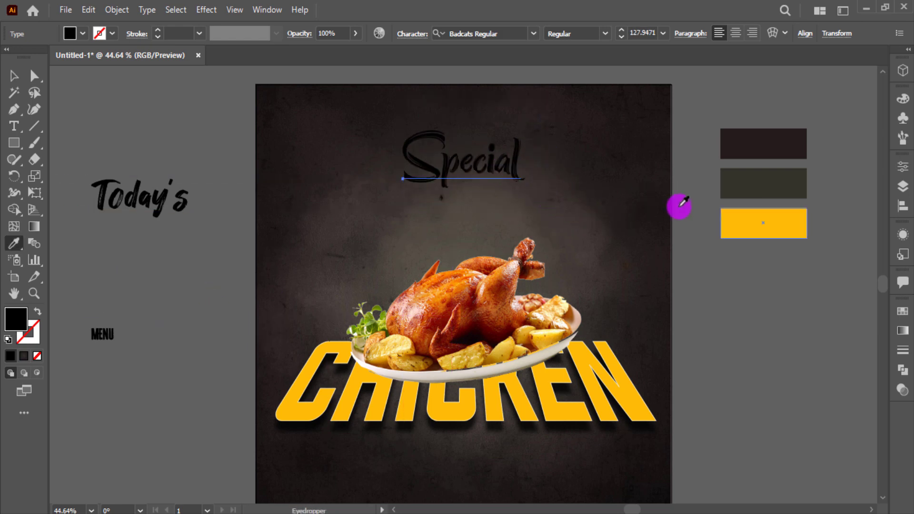
{"action": "left_click", "coordinate": [723, 210]}
{"action": "left_click", "coordinate": [23, 82]}
{"action": "left_click", "coordinate": [100, 143]}
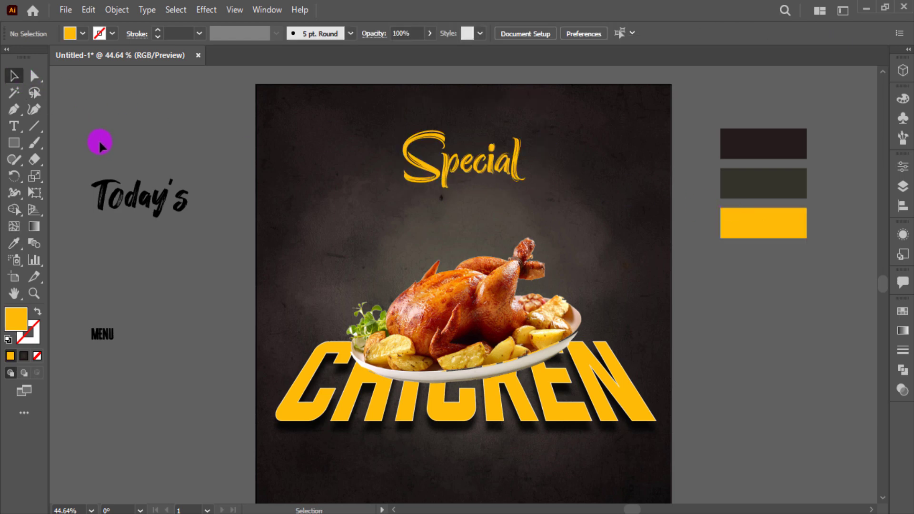
{"action": "left_click", "coordinate": [120, 335]}
{"action": "left_click", "coordinate": [77, 38]}
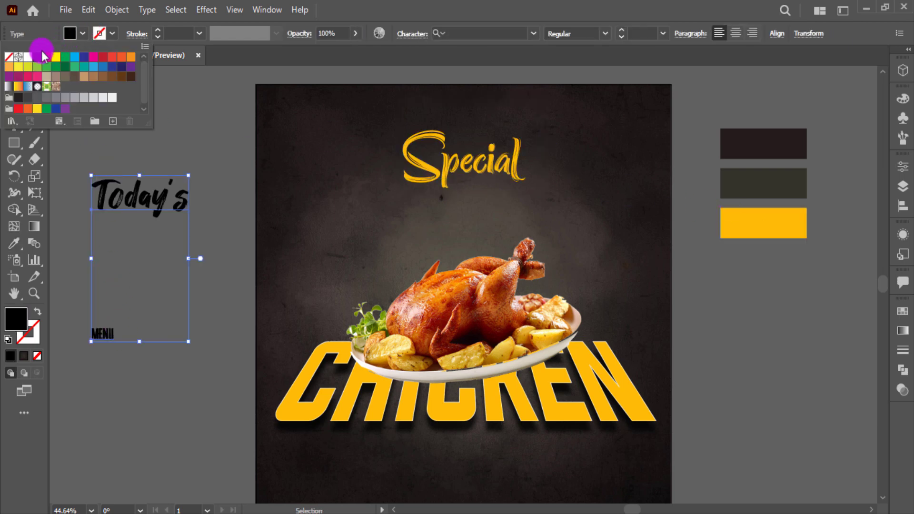
{"action": "left_click", "coordinate": [68, 74]}
{"action": "left_click", "coordinate": [213, 159]}
{"action": "left_click", "coordinate": [392, 130]}
Place Today's above Special, and scale MENU to about 78 pt just below Special
{"action": "left_click_drag", "start_coordinate": [392, 129], "coordinate": [506, 133]}
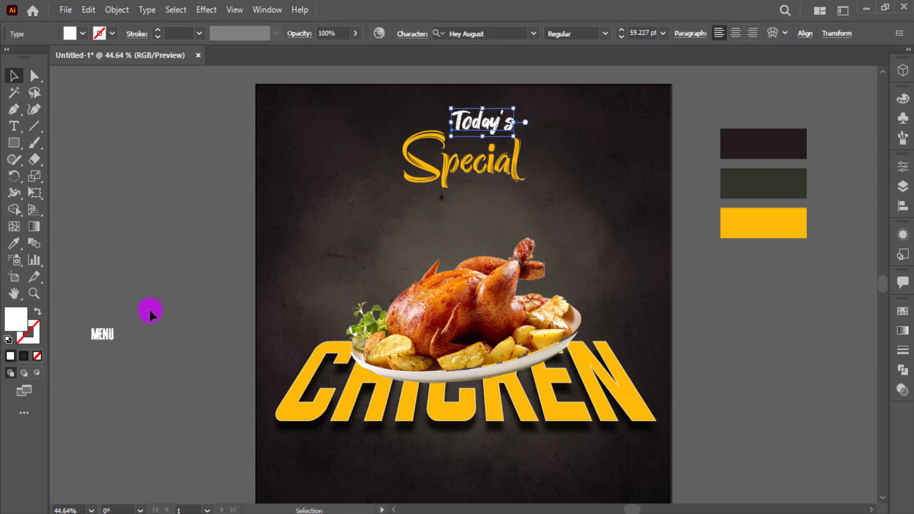
{"action": "left_click", "coordinate": [107, 335]}
{"action": "left_click_drag", "start_coordinate": [117, 345], "coordinate": [494, 200]}
{"action": "key", "text": "ctrl+1"}
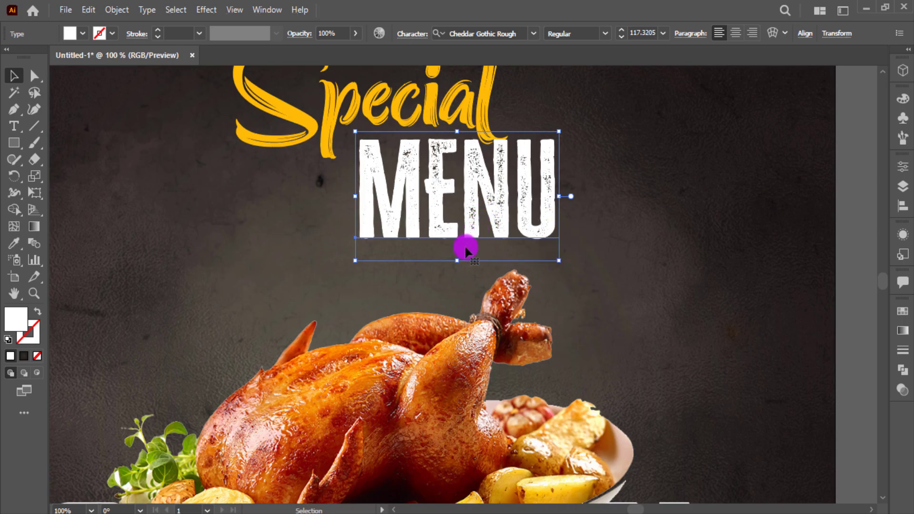
{"action": "left_click_drag", "start_coordinate": [458, 261], "coordinate": [459, 252]}
{"action": "key", "text": "ctrl+z"}
{"action": "left_click_drag", "start_coordinate": [541, 222], "coordinate": [545, 210]}
{"action": "left_click_drag", "start_coordinate": [563, 243], "coordinate": [494, 200]}
{"action": "left_click_drag", "start_coordinate": [467, 181], "coordinate": [446, 186]}
Add a rough black stroke from the Grunge brushes vector pack library to the document's brushes
{"action": "left_click", "coordinate": [905, 142]}
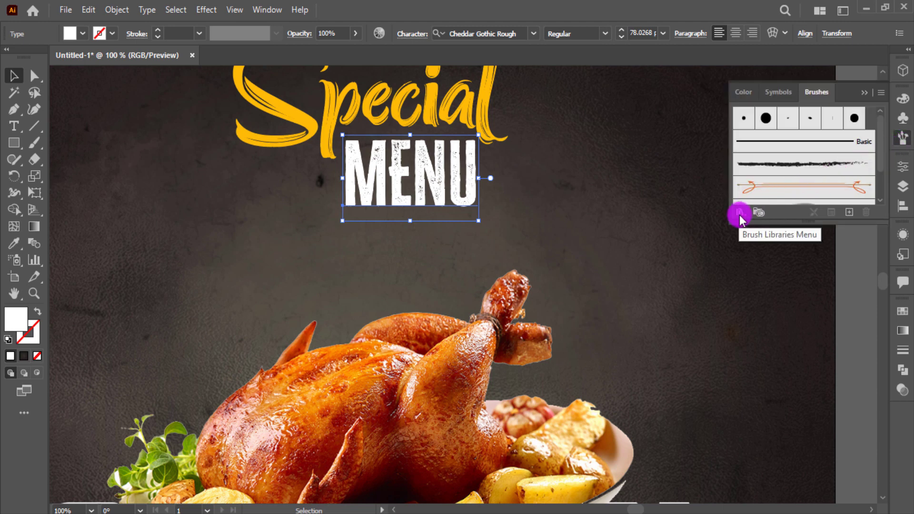
{"action": "left_click", "coordinate": [743, 212]}
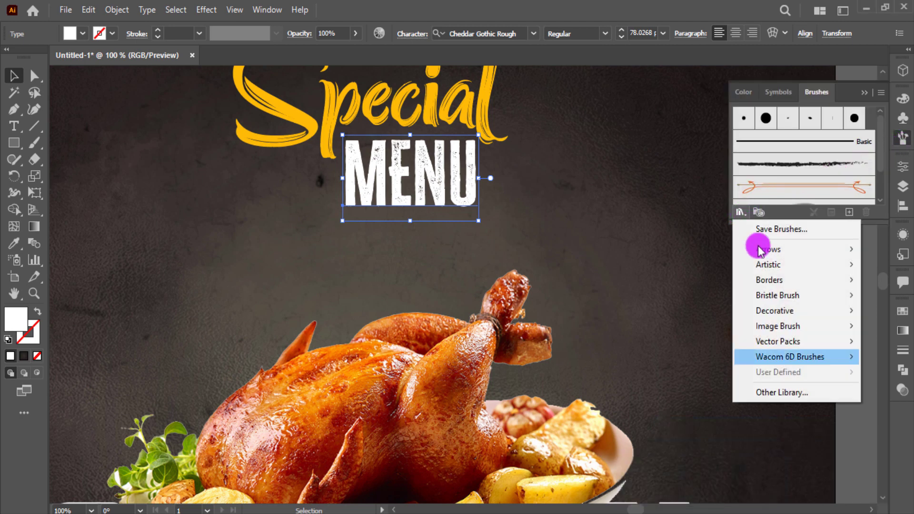
{"action": "mouse_move", "coordinate": [782, 343]}
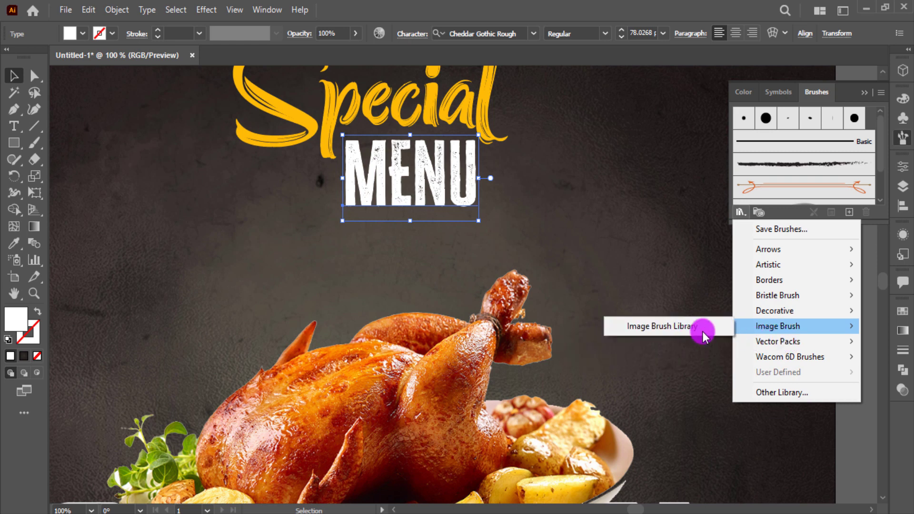
{"action": "left_click", "coordinate": [721, 343]}
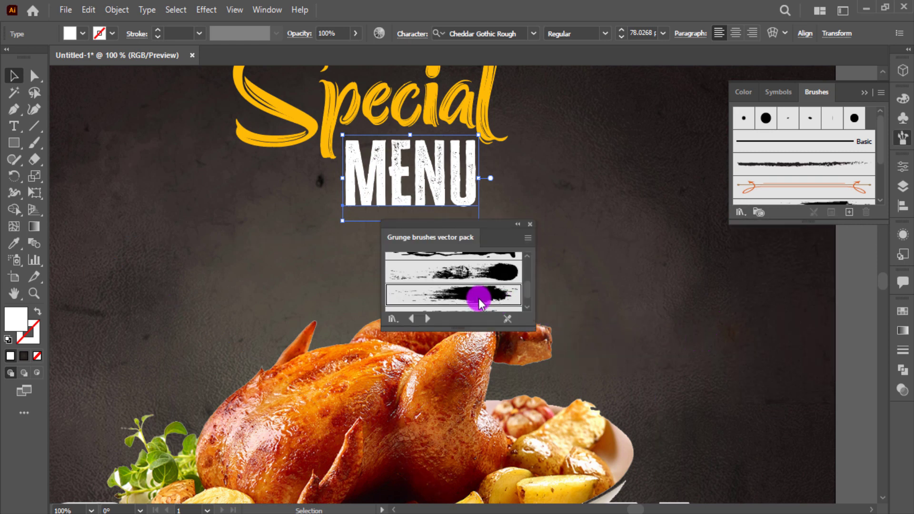
{"action": "scroll", "coordinate": [476, 284], "scroll_direction": "up", "scroll_amount": 3}
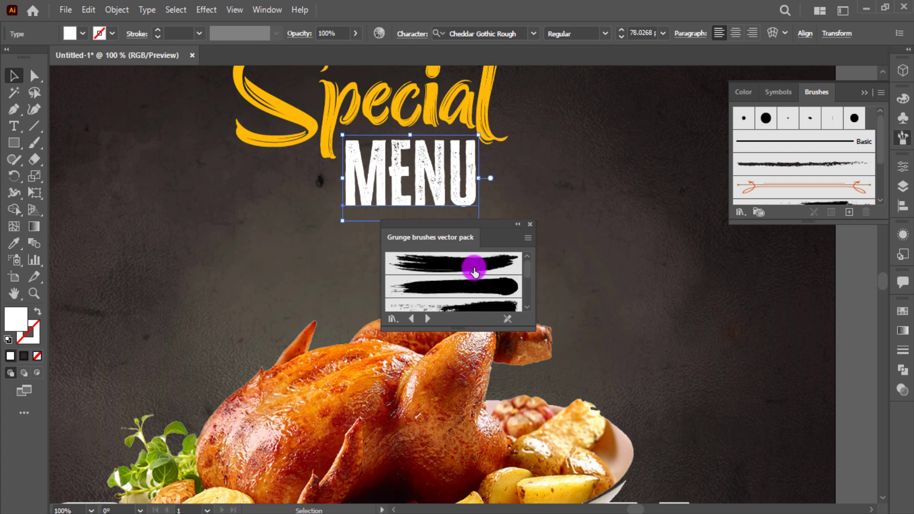
{"action": "left_click", "coordinate": [619, 221]}
{"action": "left_click", "coordinate": [530, 224]}
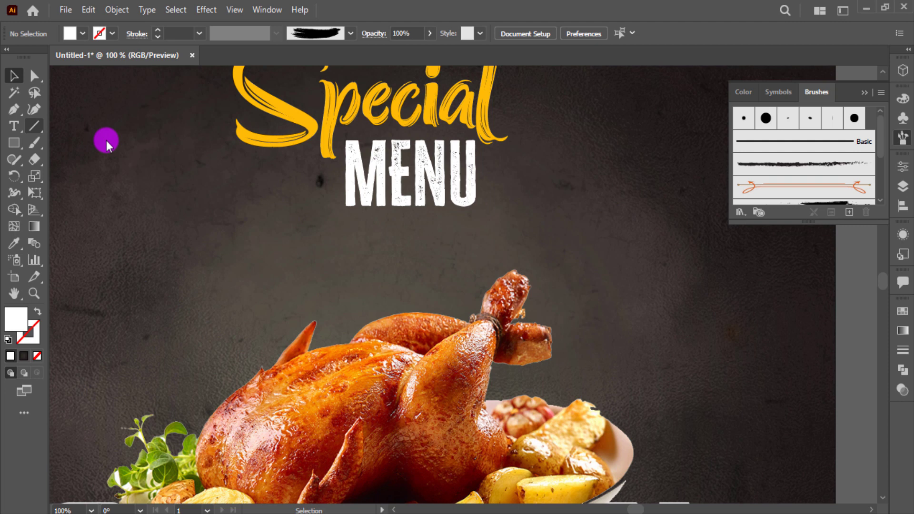
Draw a short horizontal line right of MENU and apply the grunge brush to it
{"action": "left_click", "coordinate": [35, 126]}
{"action": "left_click_drag", "start_coordinate": [570, 212], "coordinate": [670, 212]}
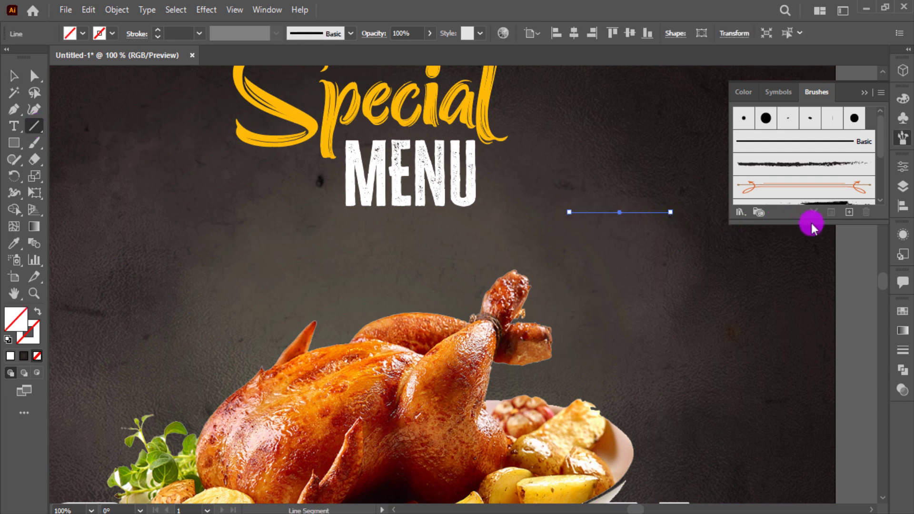
{"action": "left_click_drag", "start_coordinate": [814, 224], "coordinate": [811, 285]}
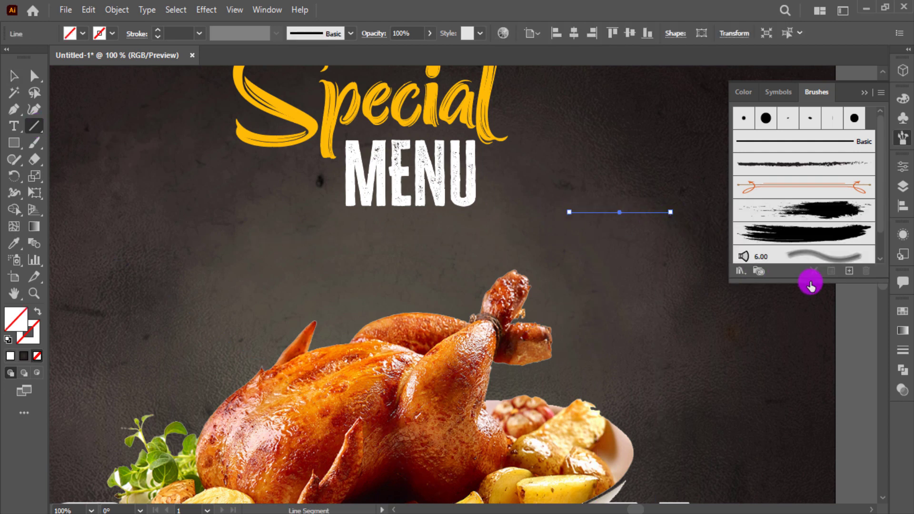
{"action": "left_click", "coordinate": [820, 239]}
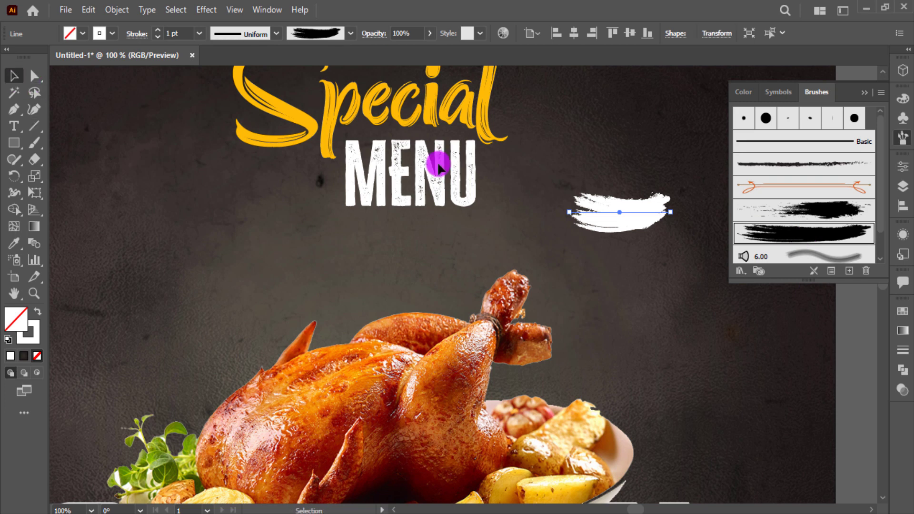
{"action": "mouse_move", "coordinate": [682, 213]}
{"action": "left_mouse_down"}
{"action": "mouse_move", "coordinate": [704, 207]}
{"action": "mouse_move", "coordinate": [717, 216]}
{"action": "left_mouse_up"}
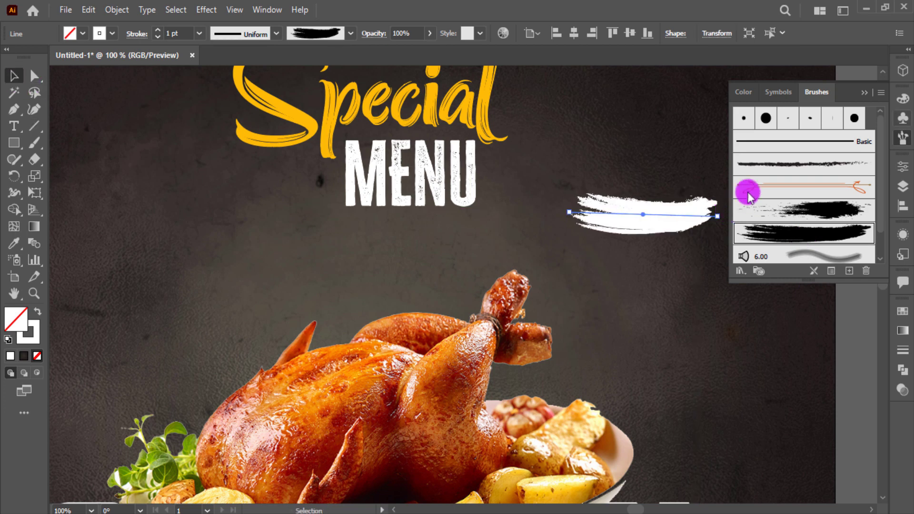
{"action": "left_click", "coordinate": [867, 90]}
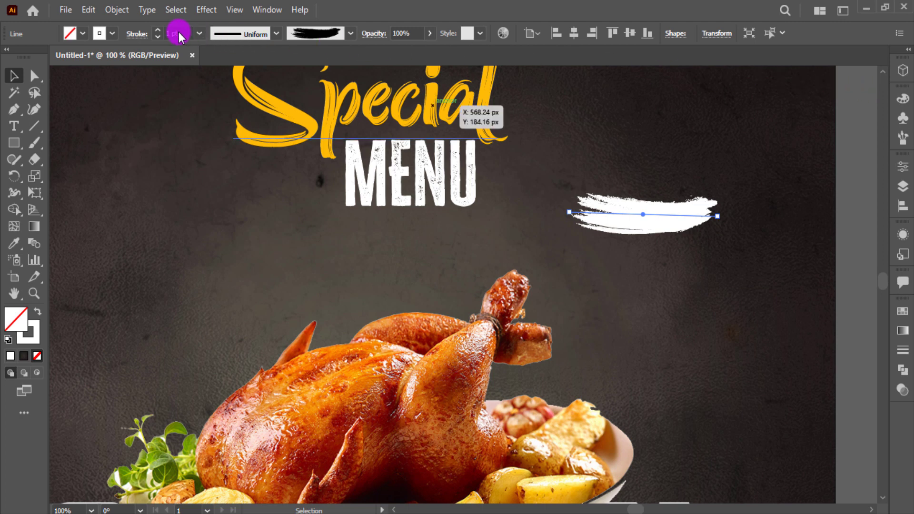
{"action": "scroll", "coordinate": [179, 32], "scroll_direction": "up", "scroll_amount": 1}
{"action": "scroll", "coordinate": [179, 32], "scroll_direction": "down", "scroll_amount": 2}
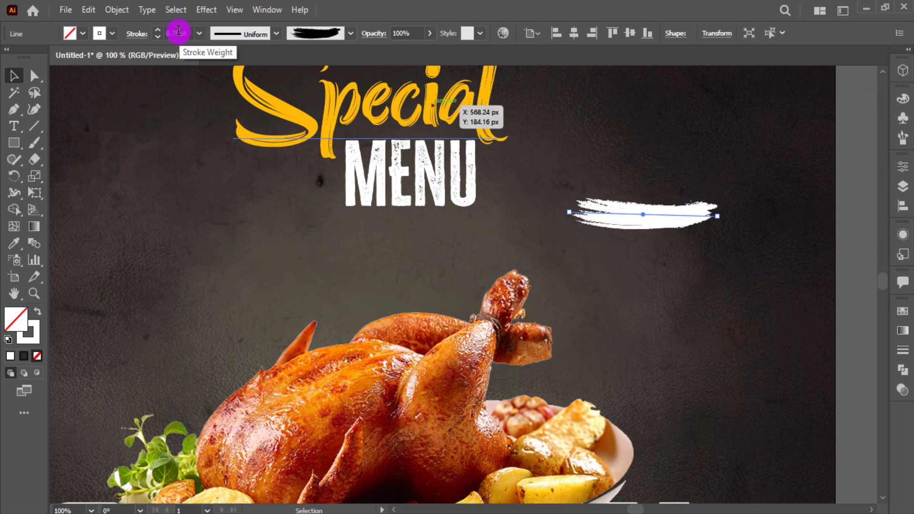
{"action": "scroll", "coordinate": [179, 31], "scroll_direction": "up", "scroll_amount": 1}
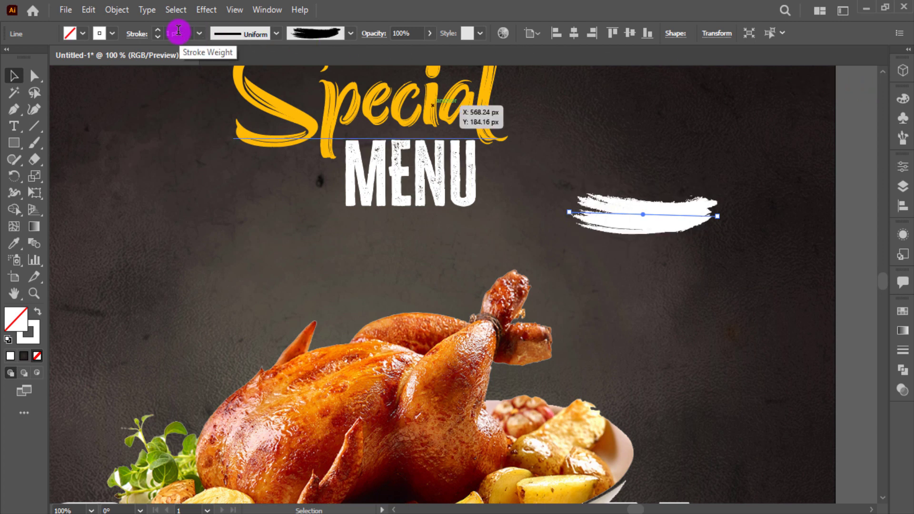
Expand the brush stroke into shapes, flip it horizontally and colour it yellow like Special
{"action": "left_click", "coordinate": [117, 10]}
{"action": "left_click", "coordinate": [180, 184]}
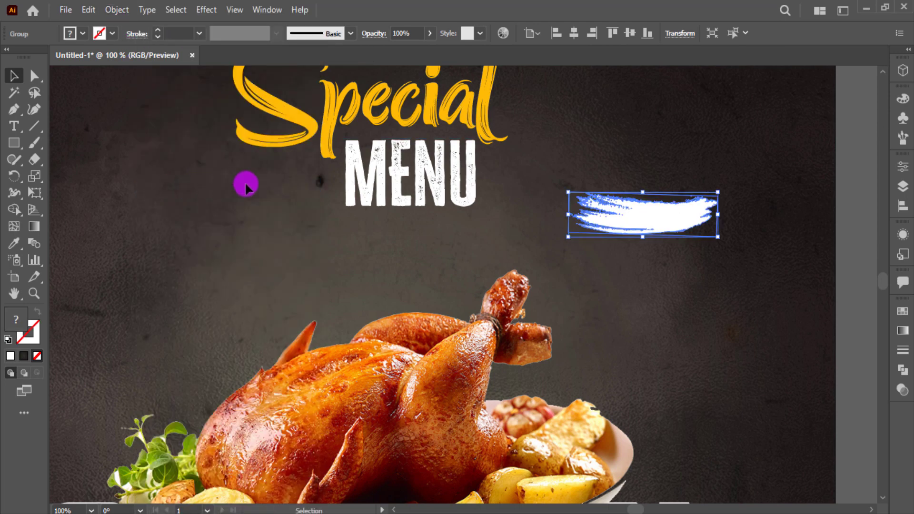
{"action": "left_click_drag", "start_coordinate": [724, 206], "coordinate": [568, 209]}
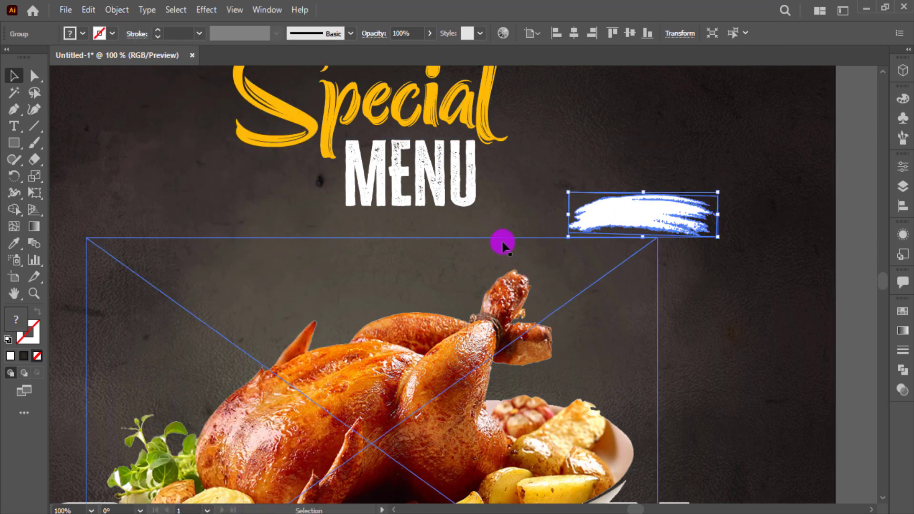
{"action": "key", "text": "i"}
{"action": "left_click", "coordinate": [354, 110]}
{"action": "left_click", "coordinate": [14, 75]}
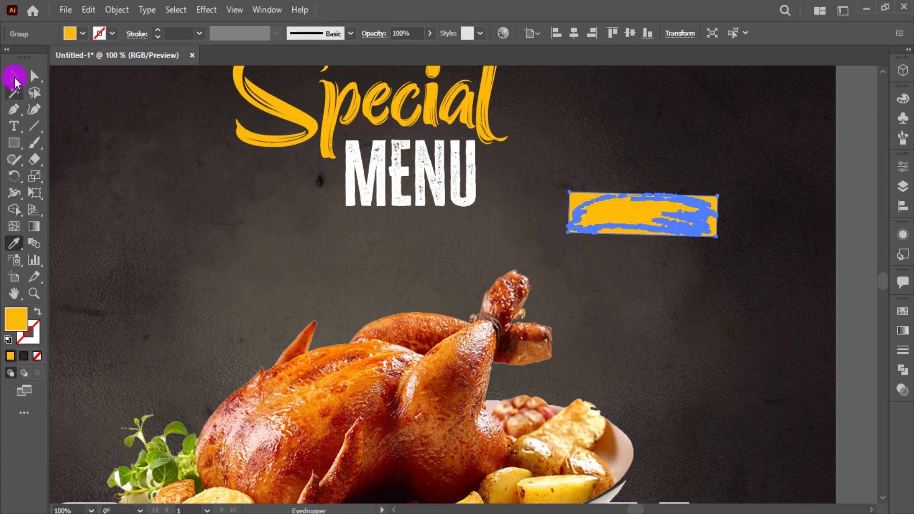
Ungroup the expanded stroke and delete its leftover yellow backing rectangle and stray specks
{"action": "right_click", "coordinate": [688, 224]}
{"action": "left_click", "coordinate": [727, 357]}
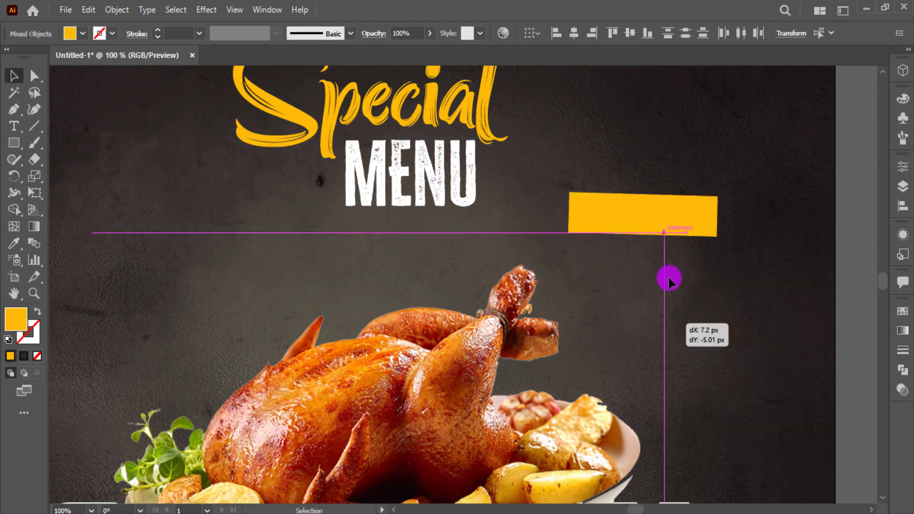
{"action": "left_click", "coordinate": [668, 276]}
{"action": "left_click", "coordinate": [665, 220]}
{"action": "left_click_drag", "start_coordinate": [666, 220], "coordinate": [735, 308]}
{"action": "left_click", "coordinate": [688, 217]}
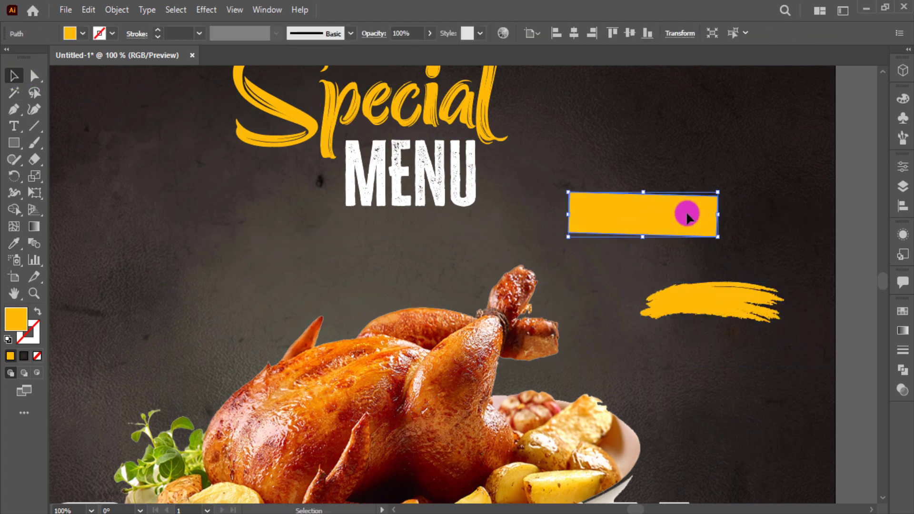
{"action": "key", "text": "Delete"}
{"action": "left_click", "coordinate": [729, 307]}
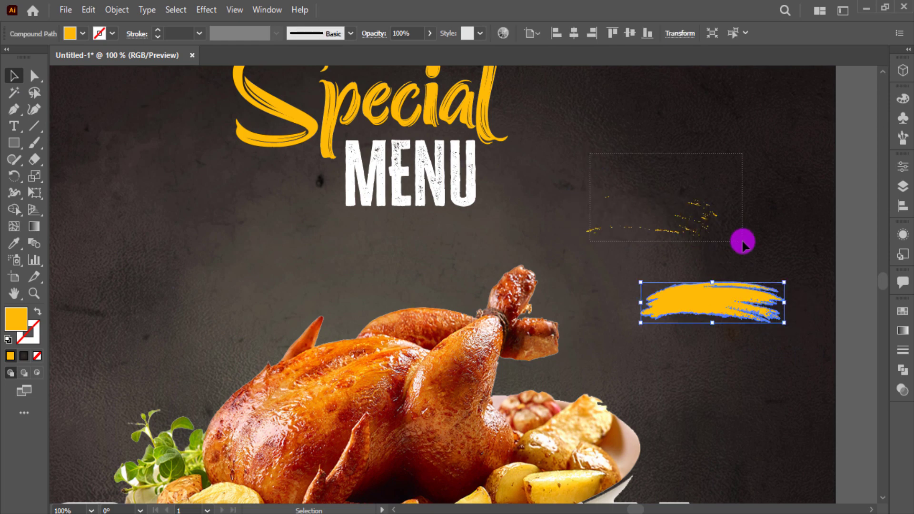
{"action": "left_click_drag", "start_coordinate": [743, 243], "coordinate": [745, 238]}
{"action": "key", "text": "Delete"}
Restore the deleted chicken image, clear the remaining specks, and move the yellow stroke toward MENU
{"action": "key", "text": "ctrl+z"}
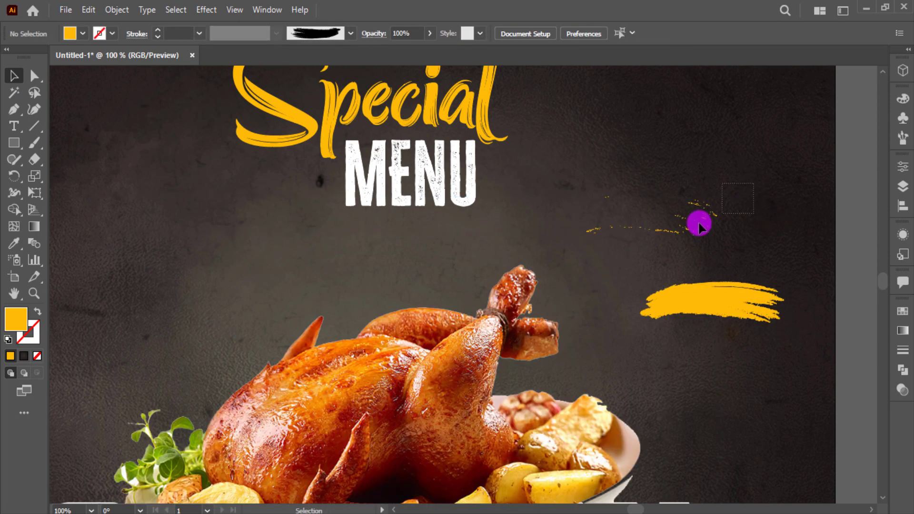
{"action": "left_click", "coordinate": [430, 339], "text": "shift"}
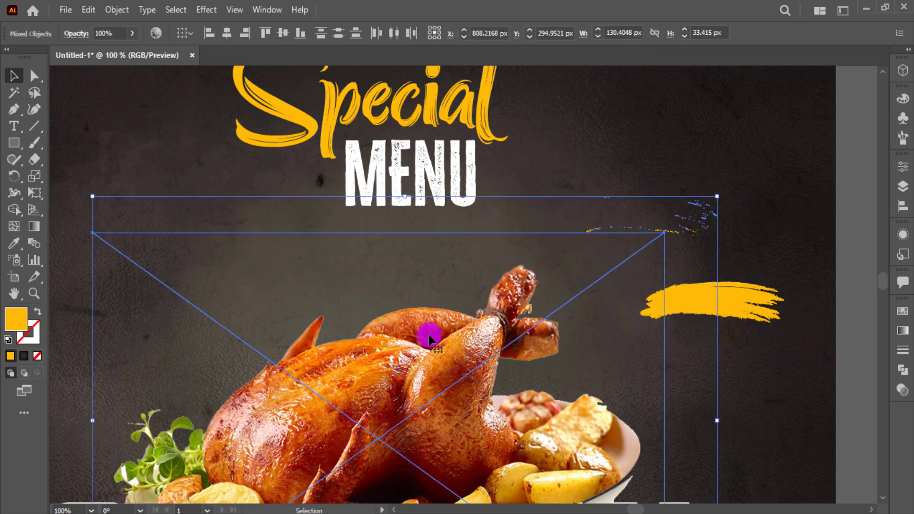
{"action": "left_click", "coordinate": [391, 365], "text": "shift"}
{"action": "key", "text": "Delete"}
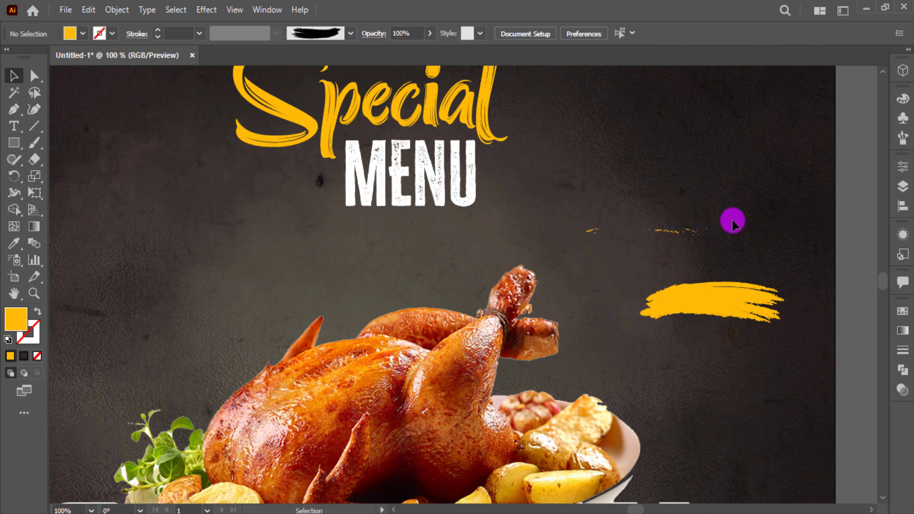
{"action": "left_click_drag", "start_coordinate": [734, 224], "coordinate": [536, 252]}
{"action": "left_click", "coordinate": [432, 367], "text": "shift"}
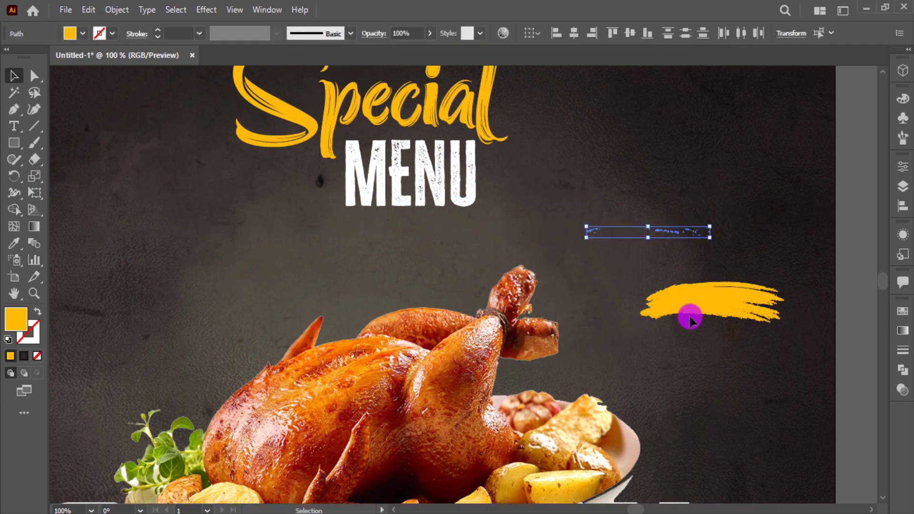
{"action": "mouse_move", "coordinate": [690, 316]}
{"action": "left_mouse_down"}
{"action": "mouse_move", "coordinate": [710, 312]}
{"action": "mouse_move", "coordinate": [413, 216]}
{"action": "left_mouse_up"}
Bring MENU in front of the yellow brush stroke and scale it down
{"action": "right_click", "coordinate": [439, 161]}
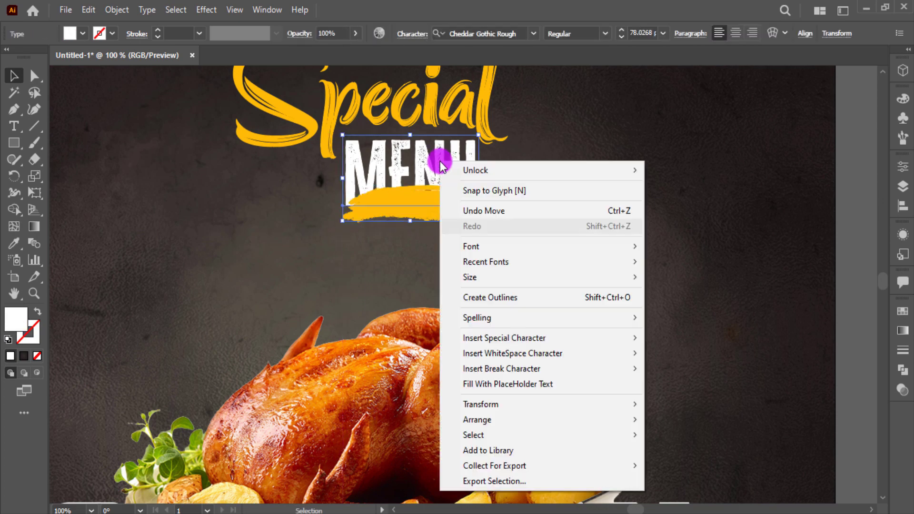
{"action": "mouse_move", "coordinate": [517, 422]}
{"action": "left_click", "coordinate": [744, 419]}
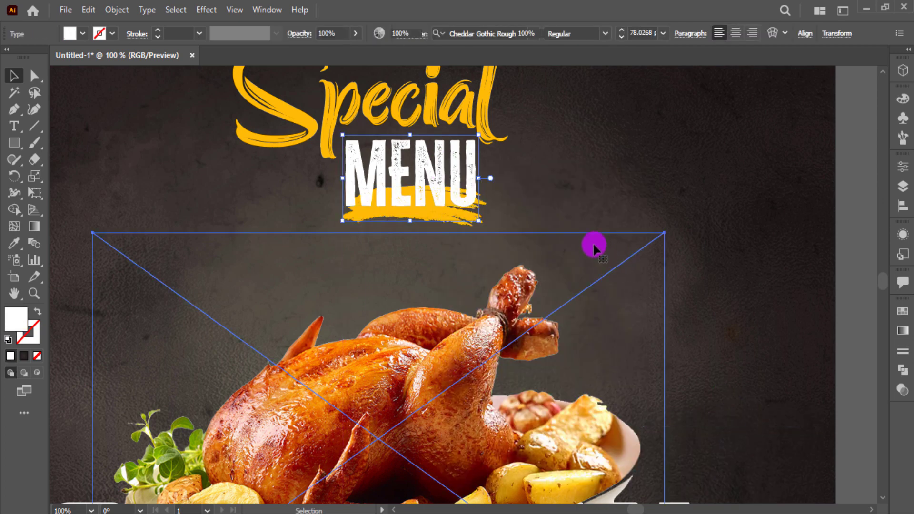
{"action": "key", "text": "alt"}
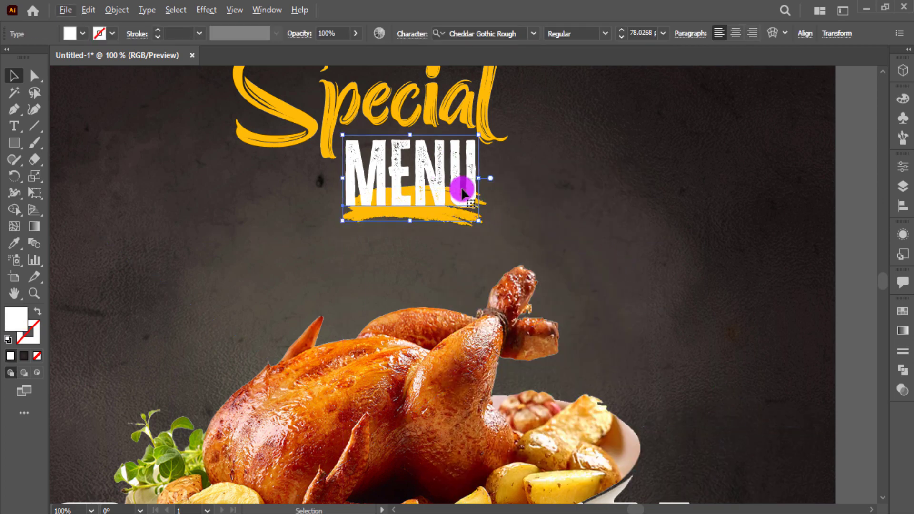
{"action": "mouse_move", "coordinate": [476, 220]}
{"action": "left_mouse_down"}
{"action": "mouse_move", "coordinate": [431, 191]}
{"action": "mouse_move", "coordinate": [441, 209]}
{"action": "left_mouse_up"}
{"action": "left_click", "coordinate": [506, 191]}
Resize and narrow the yellow brush stroke, then set MENU on it beneath Special
{"action": "left_click", "coordinate": [471, 207]}
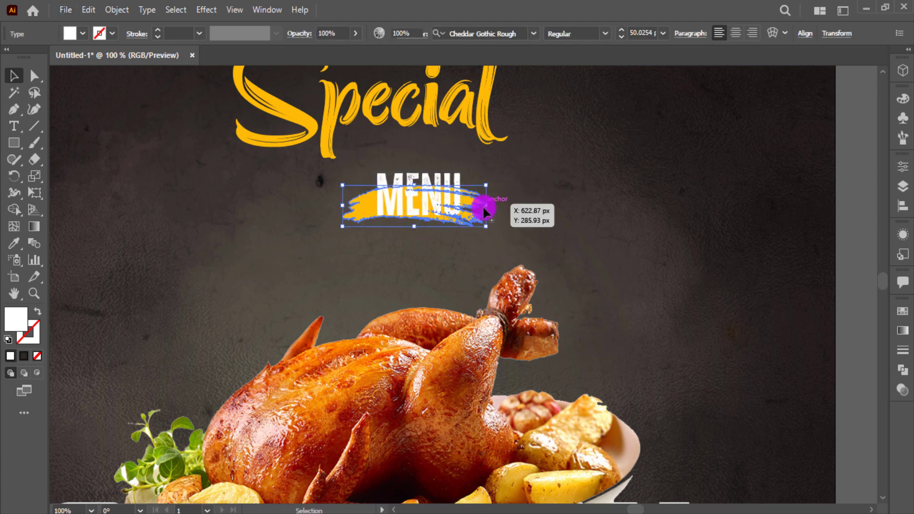
{"action": "mouse_move", "coordinate": [487, 227]}
{"action": "left_mouse_down"}
{"action": "mouse_move", "coordinate": [540, 250]}
{"action": "mouse_move", "coordinate": [522, 241]}
{"action": "left_mouse_up"}
{"action": "mouse_move", "coordinate": [493, 206]}
{"action": "left_mouse_down"}
{"action": "mouse_move", "coordinate": [520, 190]}
{"action": "mouse_move", "coordinate": [514, 178]}
{"action": "left_mouse_up"}
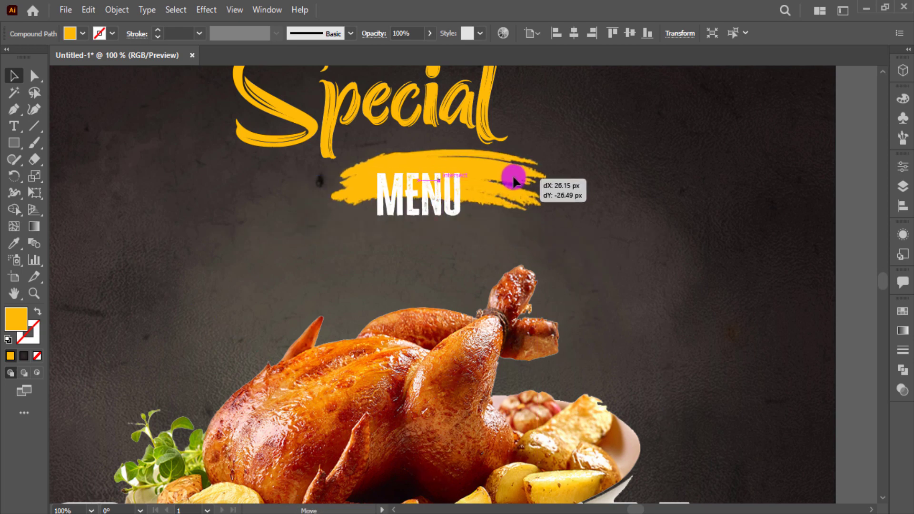
{"action": "mouse_move", "coordinate": [441, 188]}
{"action": "left_mouse_down"}
{"action": "mouse_move", "coordinate": [435, 200]}
{"action": "mouse_move", "coordinate": [449, 194]}
{"action": "left_mouse_up"}
{"action": "left_click", "coordinate": [524, 188]}
{"action": "left_click_drag", "start_coordinate": [550, 180], "coordinate": [498, 181]}
{"action": "left_click_drag", "start_coordinate": [385, 185], "coordinate": [367, 170]}
{"action": "key", "text": "ctrl+shift+a"}
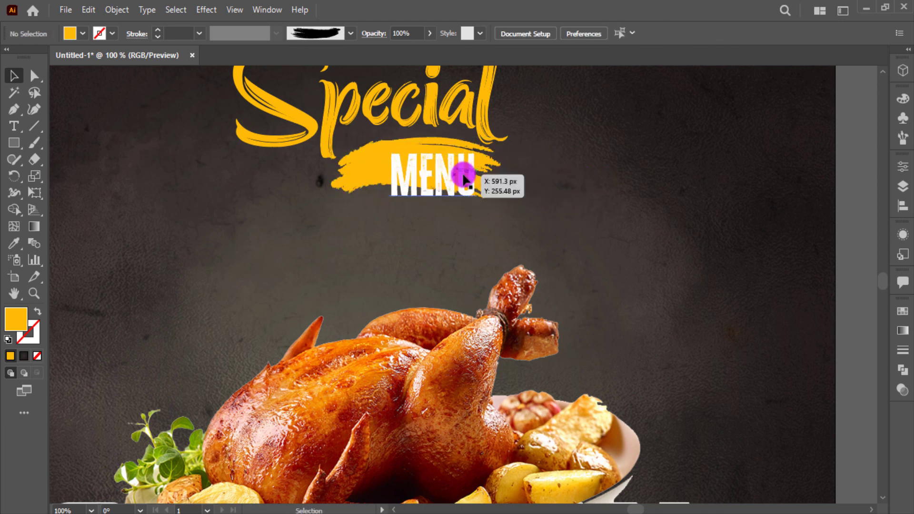
{"action": "mouse_move", "coordinate": [464, 179]}
{"action": "left_mouse_down"}
{"action": "mouse_move", "coordinate": [422, 158]}
{"action": "mouse_move", "coordinate": [457, 143]}
{"action": "left_mouse_up"}
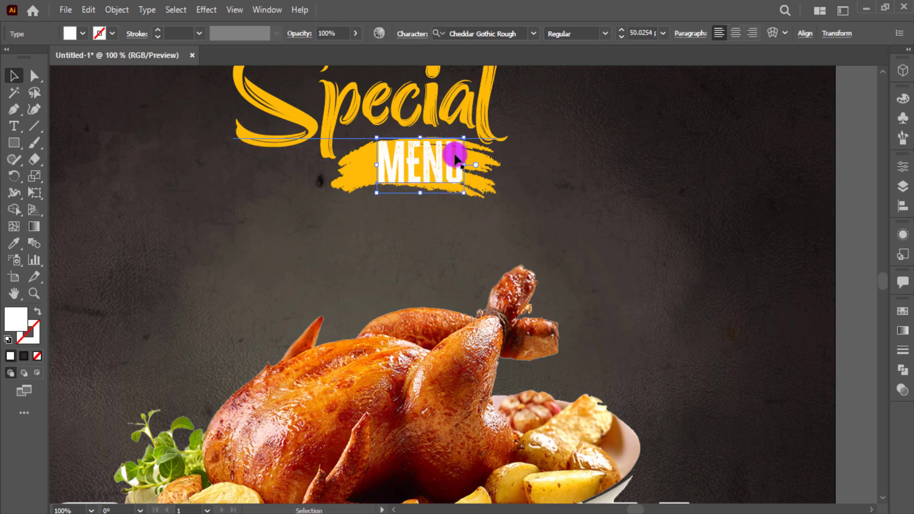
Replace MENU's earlier shadow with a Drop Shadow offset 7 px right and 7 px down
{"action": "left_click", "coordinate": [508, 143]}
{"action": "key", "text": "ctrl+z"}
{"action": "left_click", "coordinate": [206, 10]}
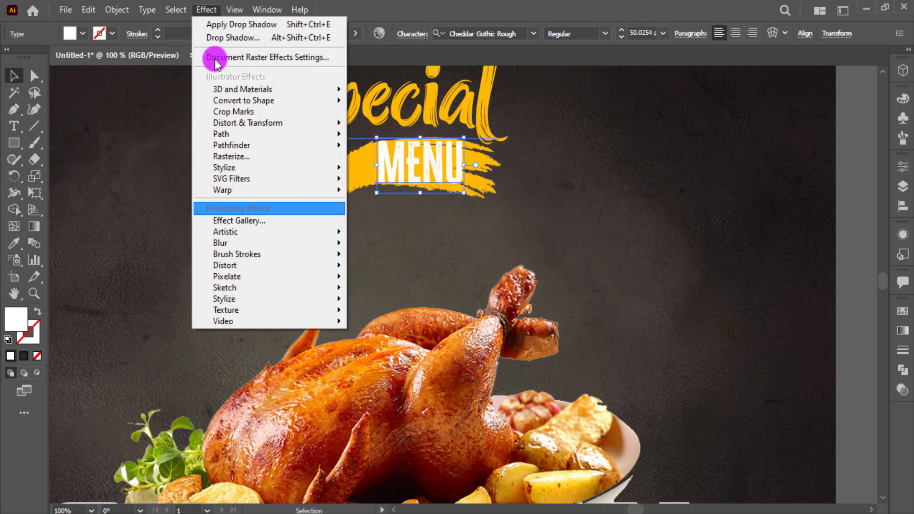
{"action": "mouse_move", "coordinate": [241, 167]}
{"action": "left_click", "coordinate": [377, 171]}
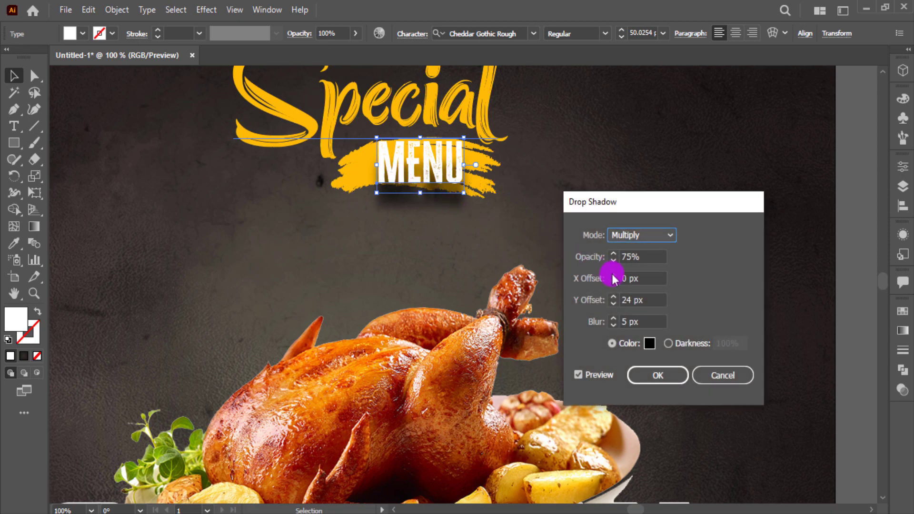
{"action": "left_click", "coordinate": [586, 277]}
{"action": "type", "text": "7"}
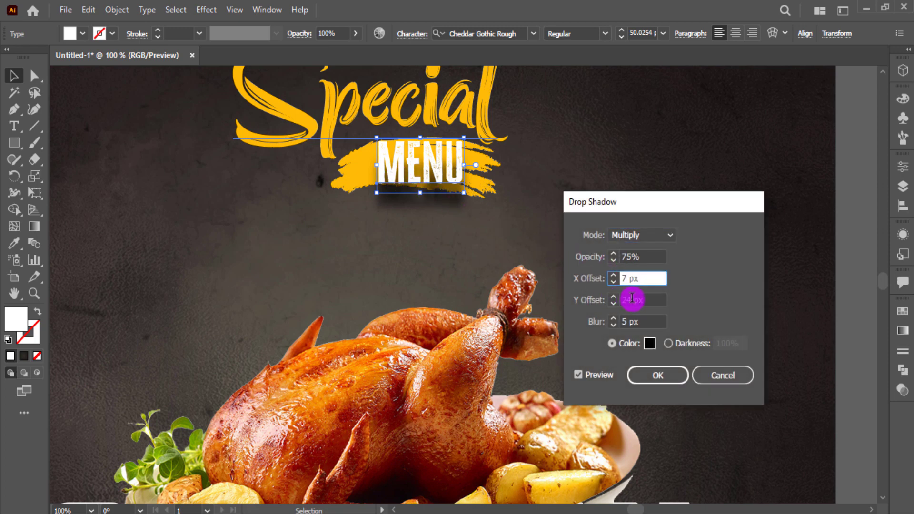
{"action": "left_click", "coordinate": [633, 300]}
{"action": "type", "text": "7"}
{"action": "left_click", "coordinate": [642, 356]}
{"action": "left_click", "coordinate": [647, 374]}
{"action": "left_click", "coordinate": [613, 221]}
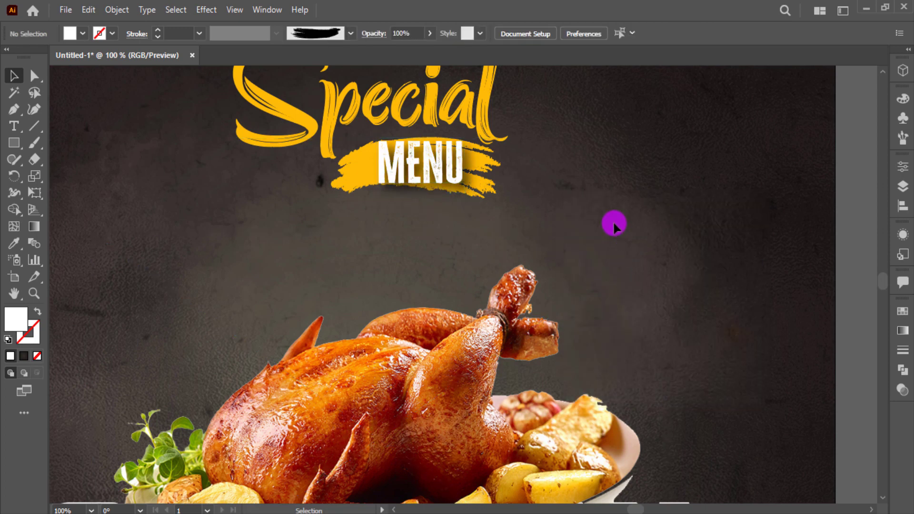
{"action": "key", "text": "ctrl+0"}
Shrink Today's and move it down to sit just above Special
{"action": "left_click_drag", "start_coordinate": [368, 85], "coordinate": [544, 197]}
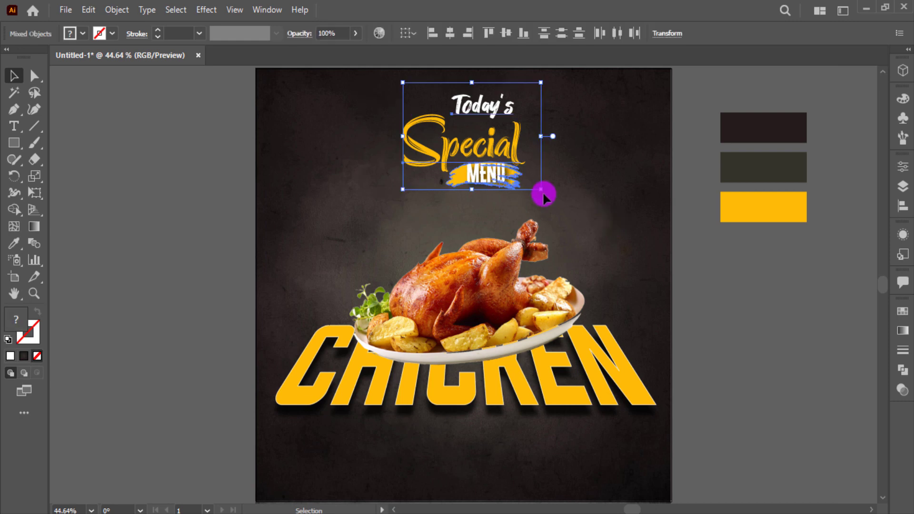
{"action": "left_click", "coordinate": [616, 200]}
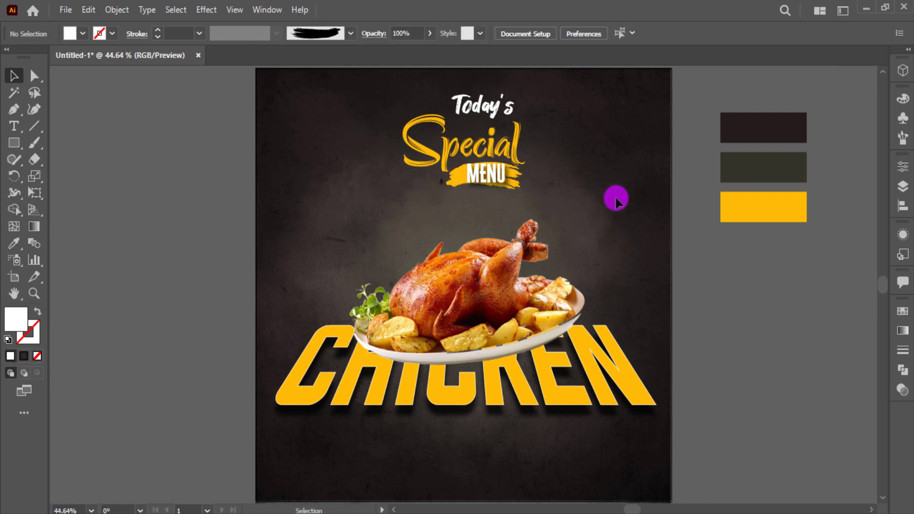
{"action": "left_click", "coordinate": [493, 104]}
{"action": "left_click", "coordinate": [554, 119]}
{"action": "left_click", "coordinate": [425, 144]}
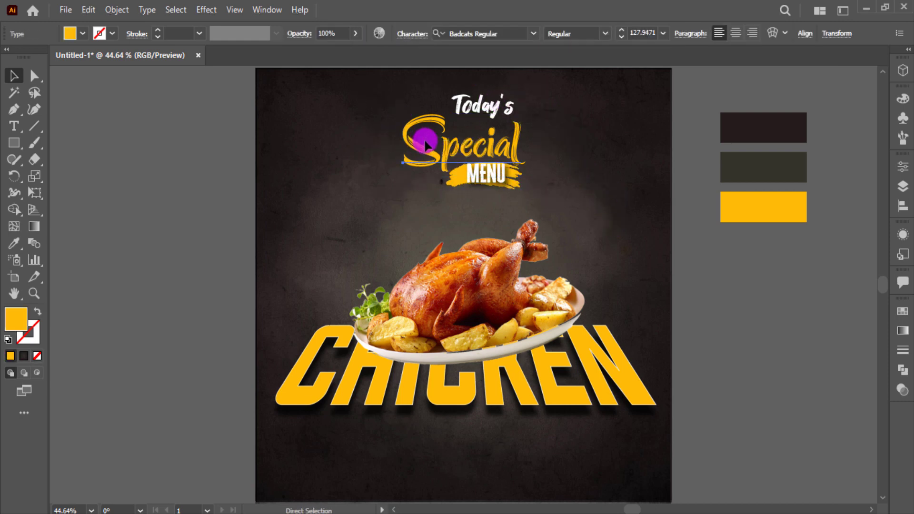
{"action": "key", "text": "ctrl+2"}
{"action": "left_click", "coordinate": [477, 119]}
{"action": "scroll", "coordinate": [477, 115], "scroll_direction": "up", "scroll_amount": 4}
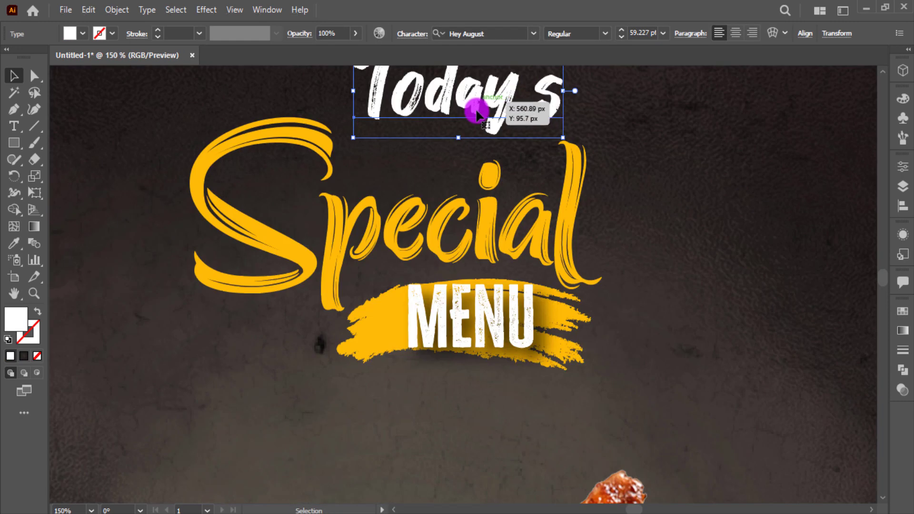
{"action": "left_click_drag", "start_coordinate": [477, 112], "coordinate": [461, 136]}
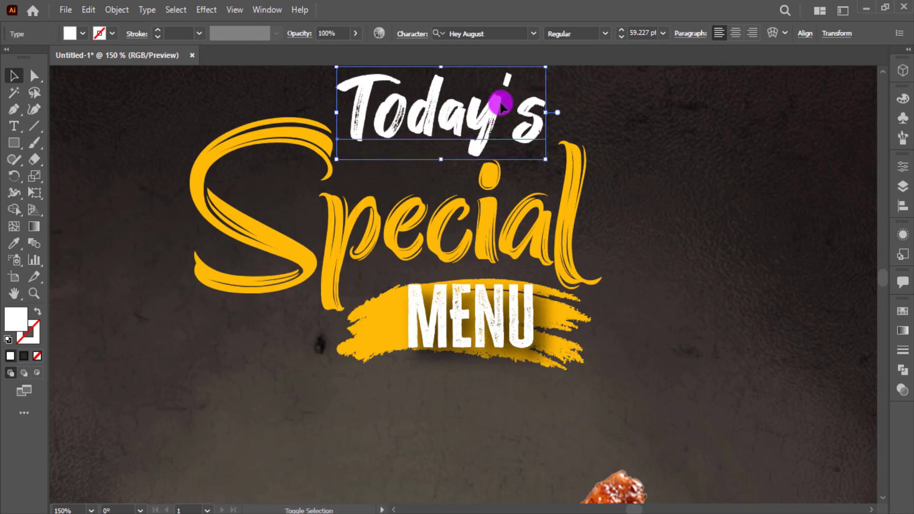
{"action": "left_click_drag", "start_coordinate": [547, 68], "coordinate": [529, 80]}
{"action": "left_click_drag", "start_coordinate": [503, 113], "coordinate": [503, 120]}
{"action": "left_click", "coordinate": [613, 320]}
Lock the background artwork in place
{"action": "key", "text": "ctrl+0"}
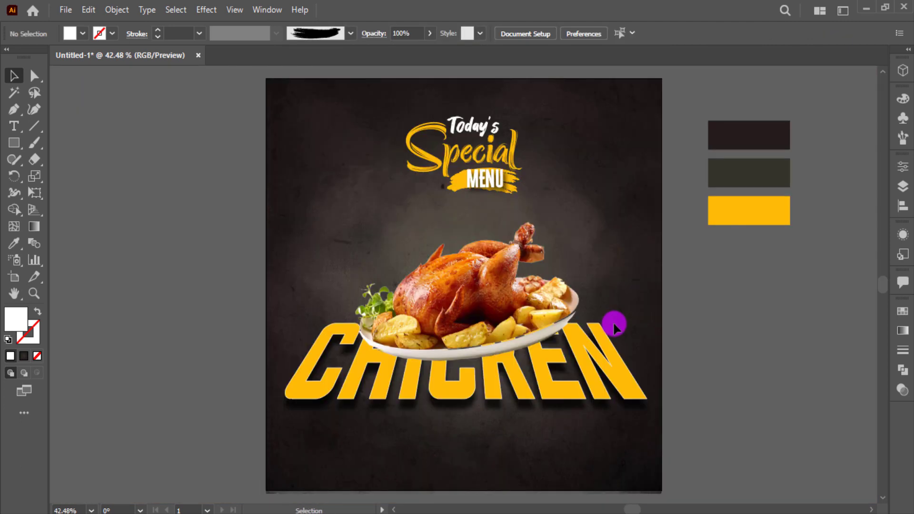
{"action": "key", "text": "ctrl+alt+2"}
{"action": "left_click", "coordinate": [781, 382]}
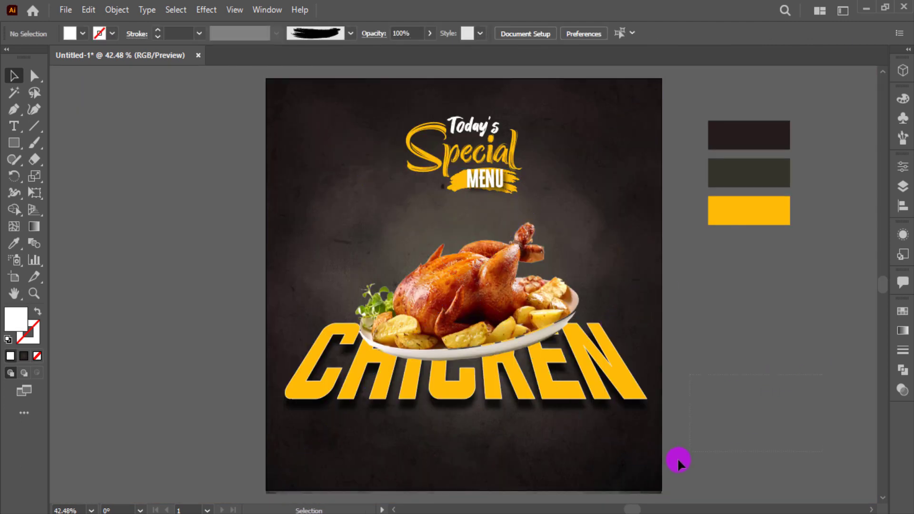
{"action": "left_click_drag", "start_coordinate": [655, 468], "coordinate": [656, 469]}
{"action": "key", "text": "ctrl+2"}
Enlarge the grouped title to about 532 px wide and lower the chicken image slightly
{"action": "left_click_drag", "start_coordinate": [385, 119], "coordinate": [463, 163]}
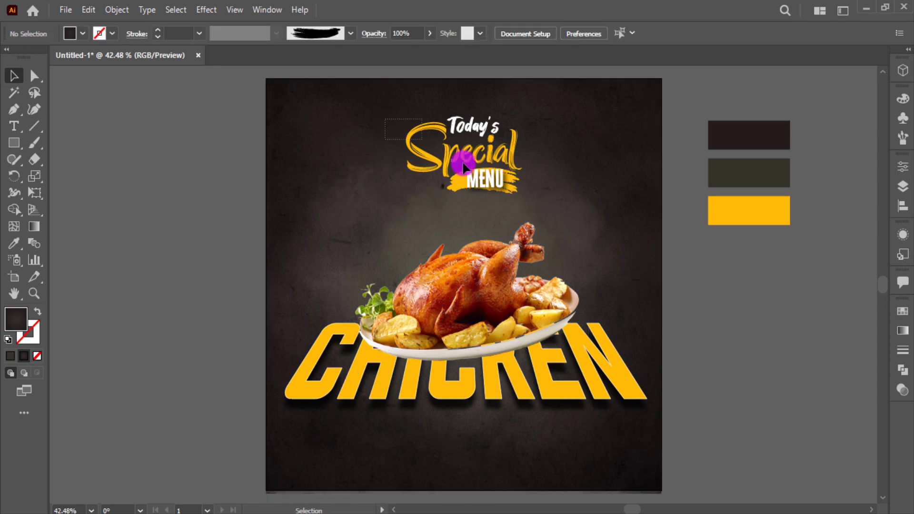
{"action": "left_click_drag", "start_coordinate": [387, 123], "coordinate": [386, 123]}
{"action": "left_click", "coordinate": [504, 178]}
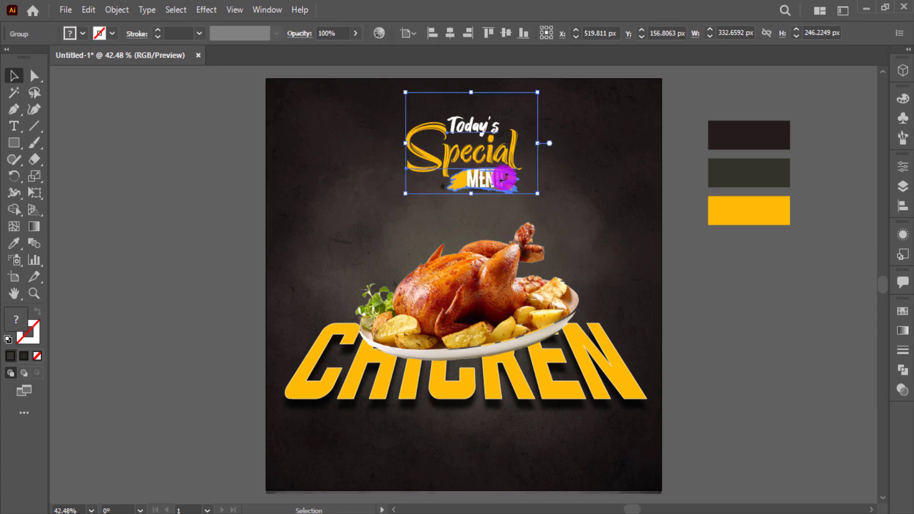
{"action": "left_click_drag", "start_coordinate": [538, 194], "coordinate": [587, 215]}
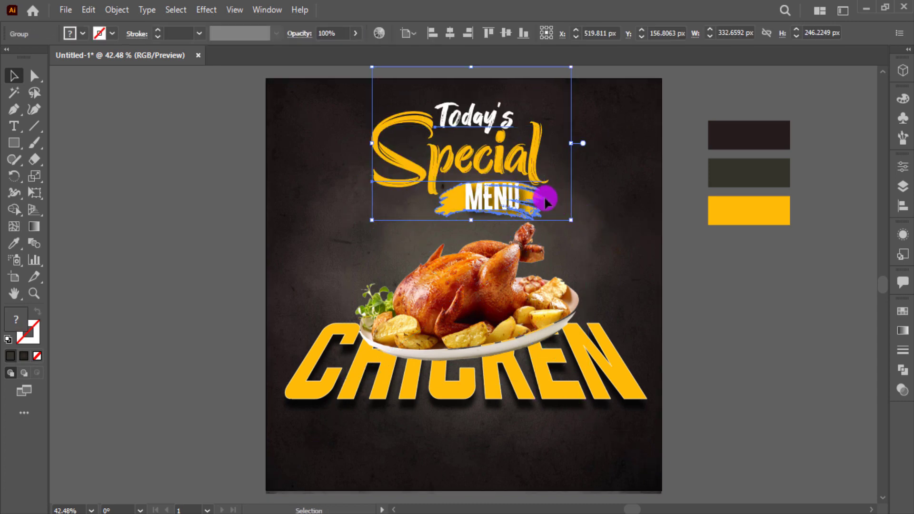
{"action": "left_click_drag", "start_coordinate": [485, 165], "coordinate": [485, 159]}
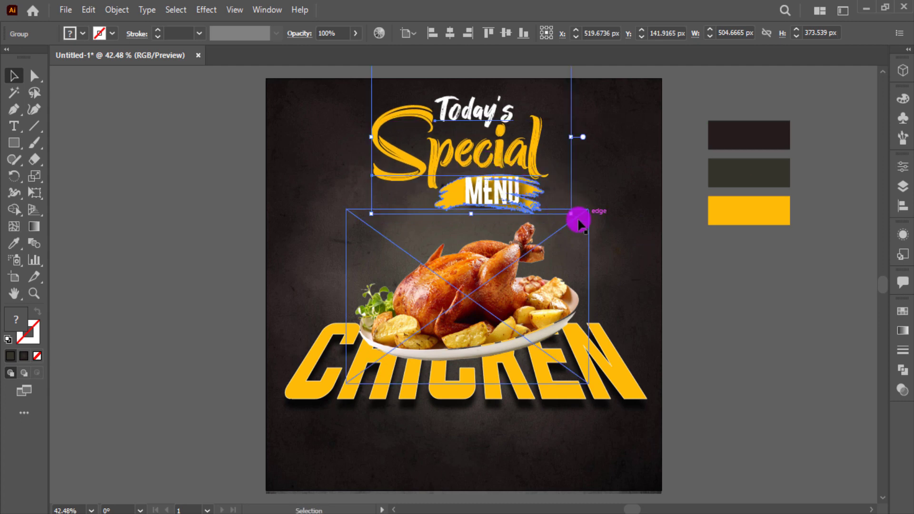
{"action": "left_click_drag", "start_coordinate": [578, 220], "coordinate": [593, 210]}
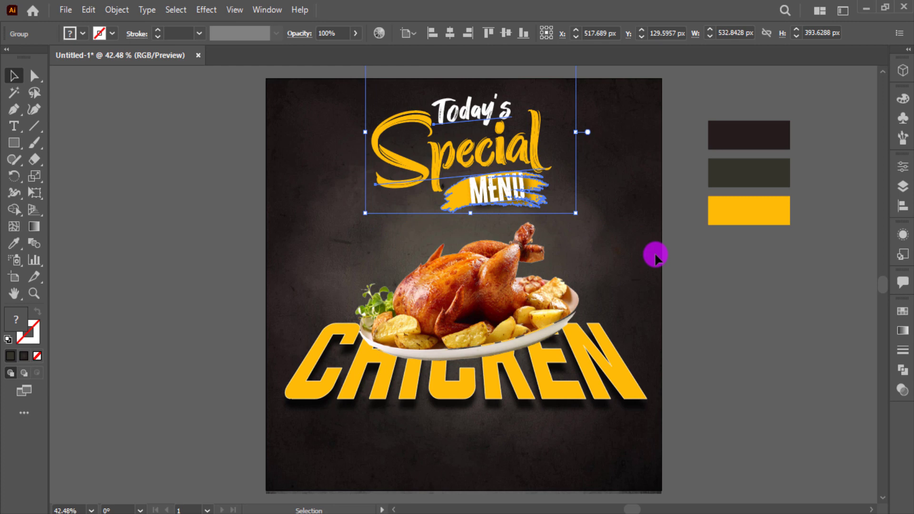
{"action": "left_click", "coordinate": [686, 271]}
{"action": "left_click_drag", "start_coordinate": [522, 321], "coordinate": [502, 314]}
Draw a circle with a reversed radial white-to-black gradient and Multiply blending
{"action": "mouse_move", "coordinate": [28, 150]}
{"action": "left_mouse_down"}
{"action": "mouse_move", "coordinate": [18, 143]}
{"action": "mouse_move", "coordinate": [74, 184]}
{"action": "left_mouse_up"}
{"action": "left_click_drag", "start_coordinate": [120, 200], "coordinate": [203, 287]}
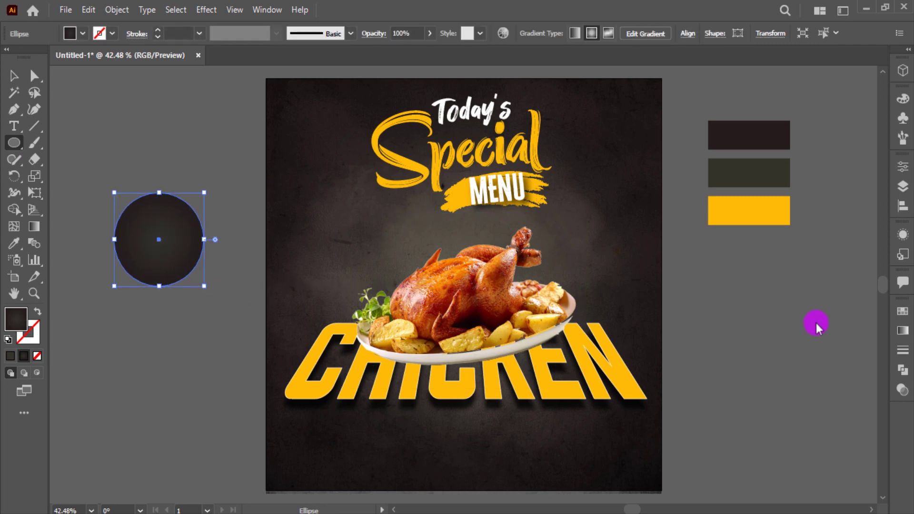
{"action": "left_click", "coordinate": [902, 331]}
{"action": "left_click", "coordinate": [747, 333]}
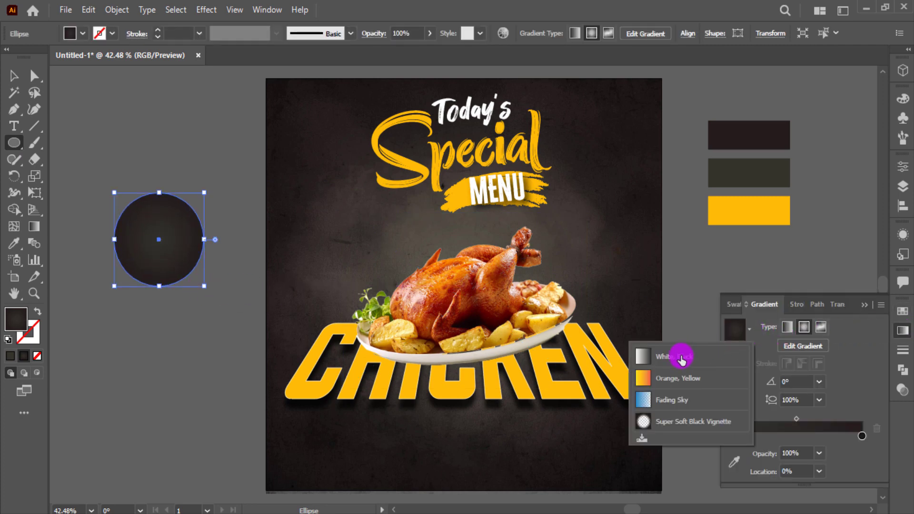
{"action": "left_click", "coordinate": [684, 351]}
{"action": "left_click", "coordinate": [805, 327]}
{"action": "left_click", "coordinate": [734, 377]}
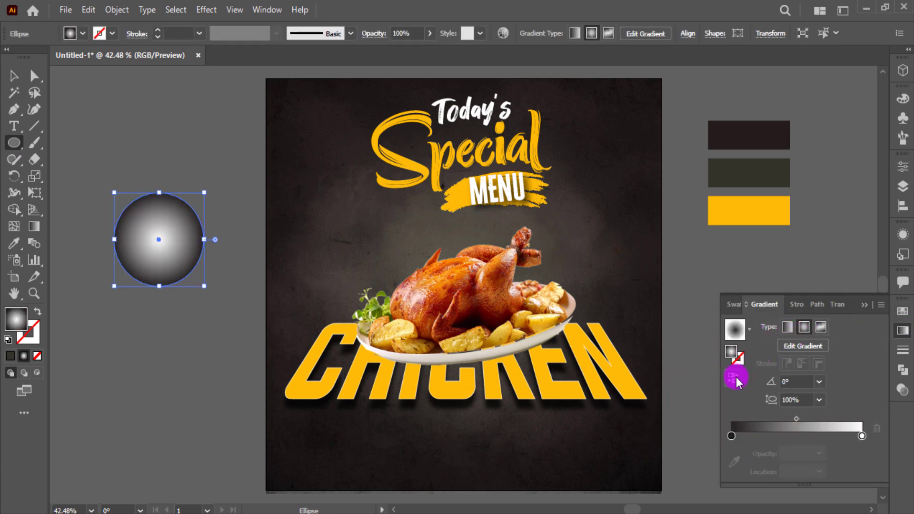
{"action": "left_click", "coordinate": [842, 307]}
{"action": "left_click", "coordinate": [753, 327]}
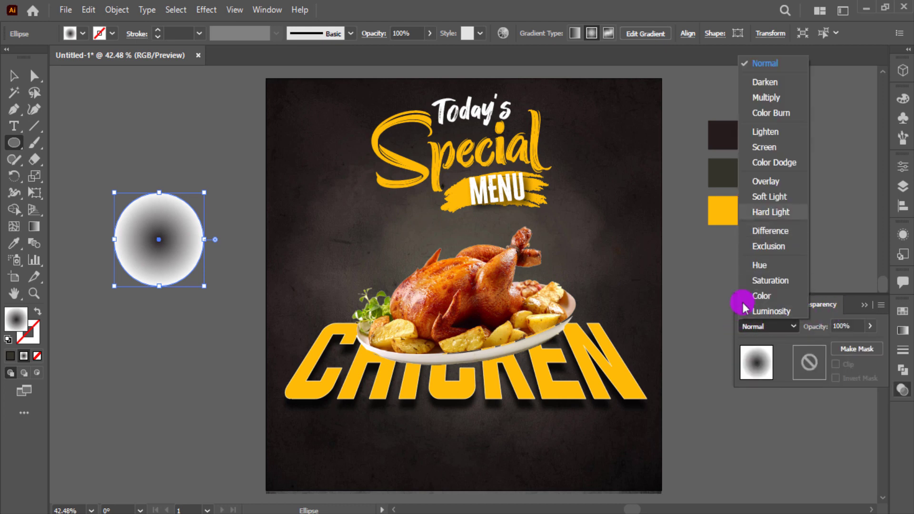
{"action": "left_click", "coordinate": [767, 97]}
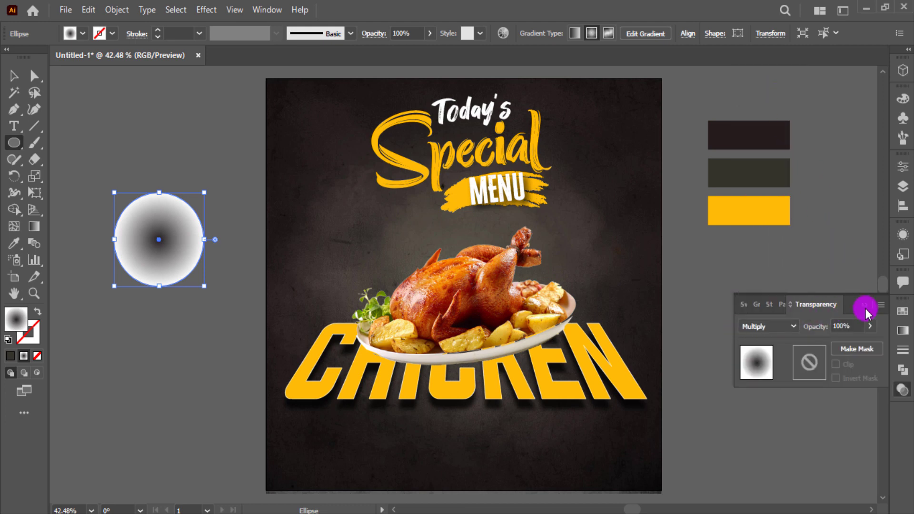
{"action": "left_click", "coordinate": [866, 307]}
Flatten the circle into a wide thin ellipse beneath the chicken plate
{"action": "left_click", "coordinate": [13, 78]}
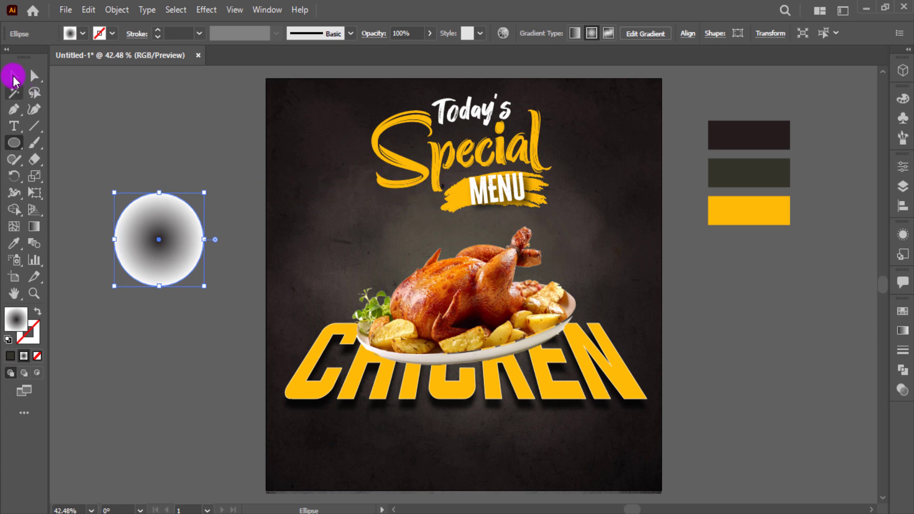
{"action": "left_click_drag", "start_coordinate": [156, 190], "coordinate": [639, 369]}
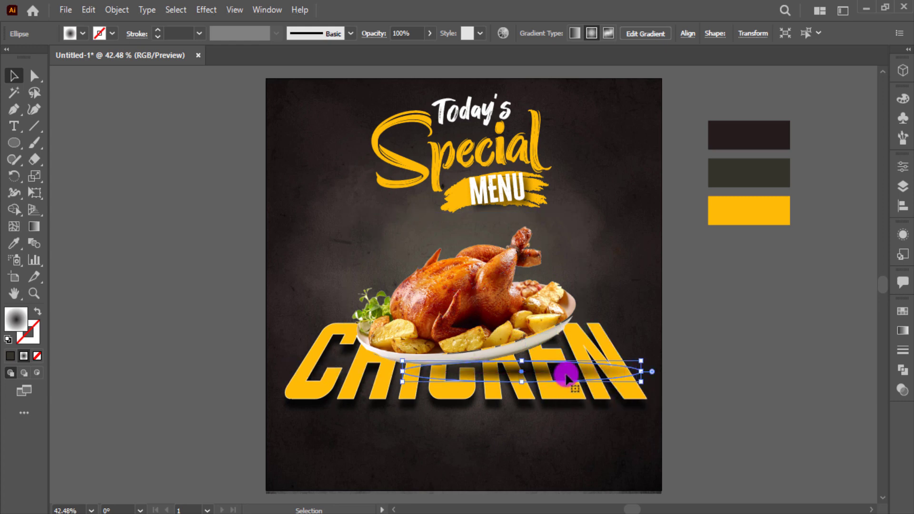
{"action": "left_click_drag", "start_coordinate": [536, 375], "coordinate": [500, 364]}
Bring the chicken image to the front of the poster
{"action": "left_click", "coordinate": [498, 285]}
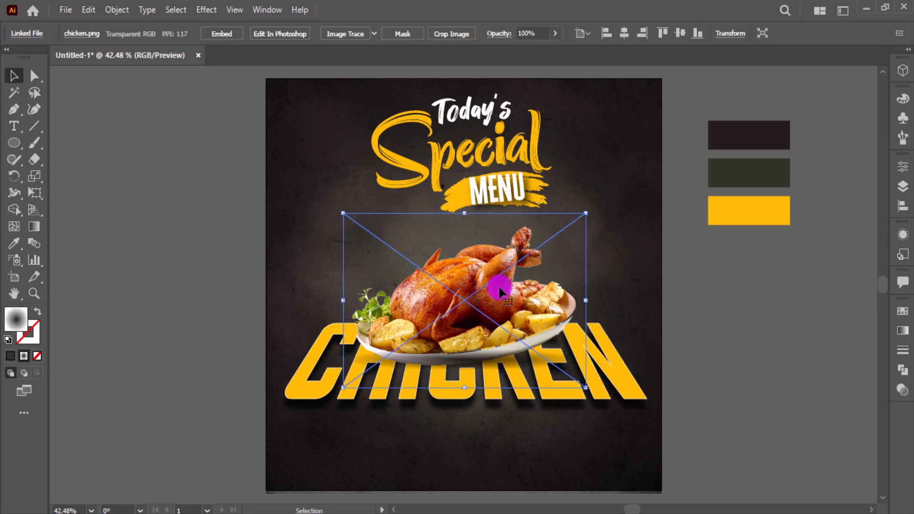
{"action": "right_click", "coordinate": [498, 285]}
{"action": "mouse_move", "coordinate": [571, 426]}
{"action": "left_click", "coordinate": [657, 425]}
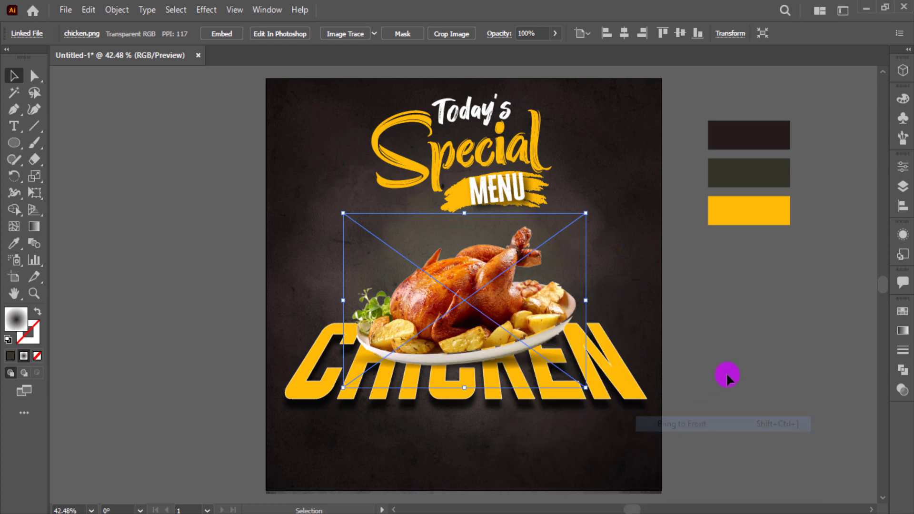
{"action": "left_click", "coordinate": [726, 372]}
{"action": "scroll", "coordinate": [676, 367], "scroll_direction": "up", "scroll_amount": 4}
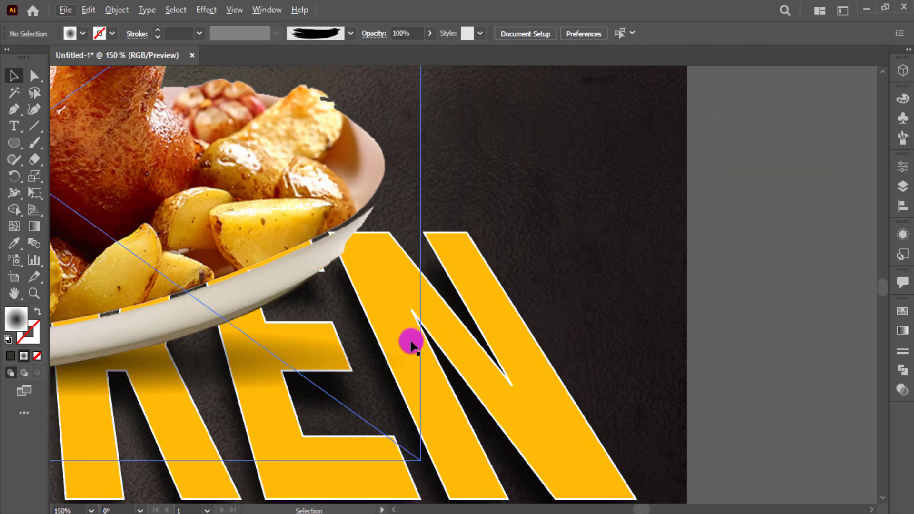
Lock the chicken plate image in place
{"action": "left_click", "coordinate": [411, 341]}
{"action": "key", "text": "ctrl+2"}
{"action": "left_click_drag", "start_coordinate": [409, 342], "coordinate": [769, 230]}
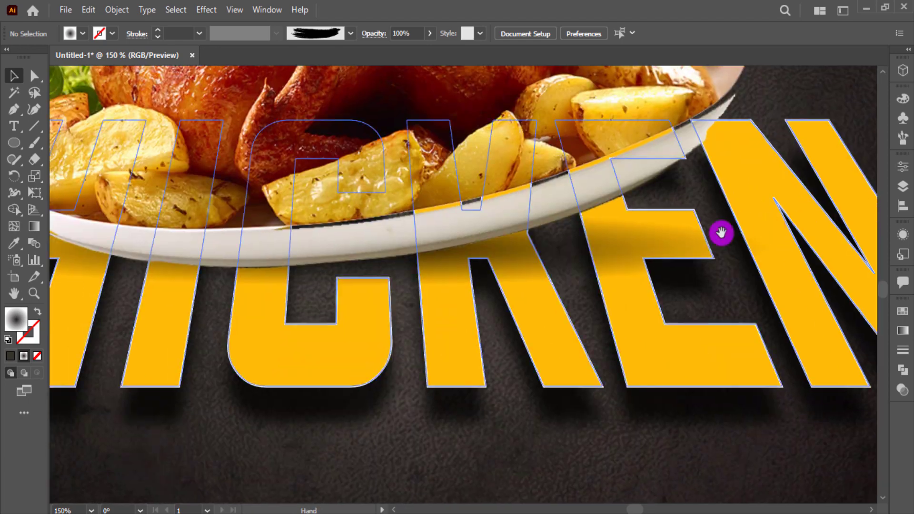
Move the gradient ellipse down and left under the plate and make it taller
{"action": "left_click", "coordinate": [456, 265]}
{"action": "left_click_drag", "start_coordinate": [455, 265], "coordinate": [407, 281]}
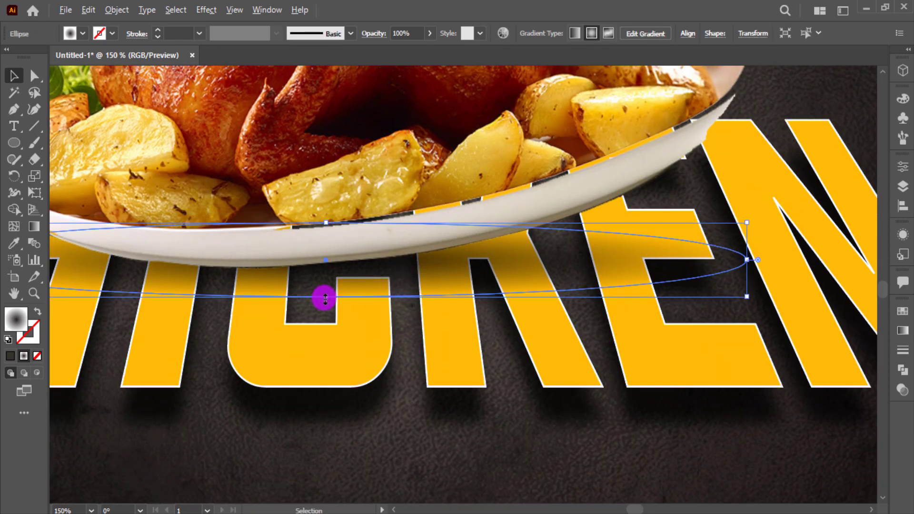
{"action": "left_click_drag", "start_coordinate": [326, 298], "coordinate": [324, 311]}
{"action": "left_click_drag", "start_coordinate": [341, 282], "coordinate": [313, 291]}
{"action": "key", "text": "ctrl+0"}
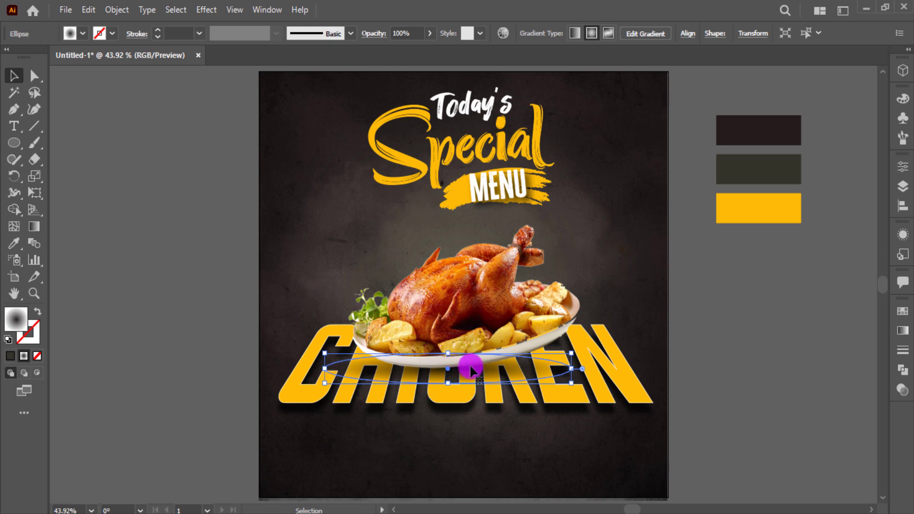
{"action": "left_click_drag", "start_coordinate": [472, 371], "coordinate": [454, 370]}
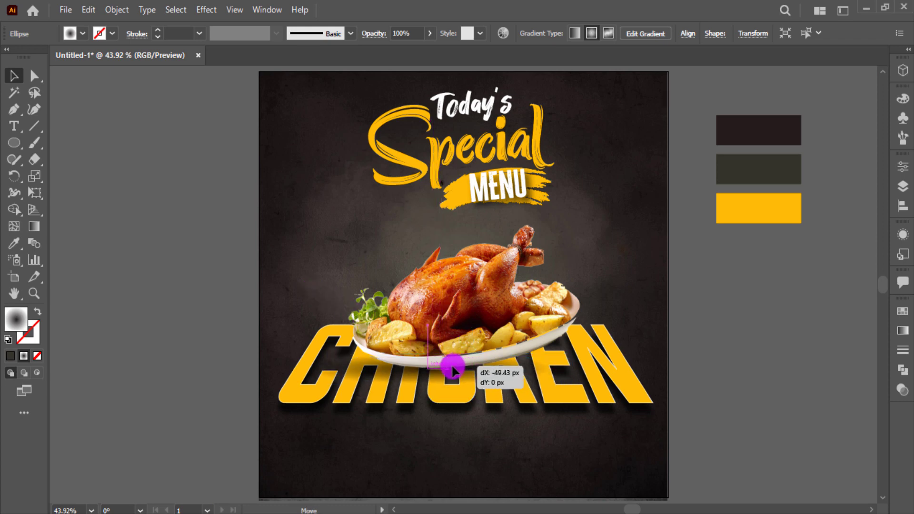
Set the ellipse gradient's dark end stop to deep blue RGB 0/0/32
{"action": "left_click", "coordinate": [903, 331]}
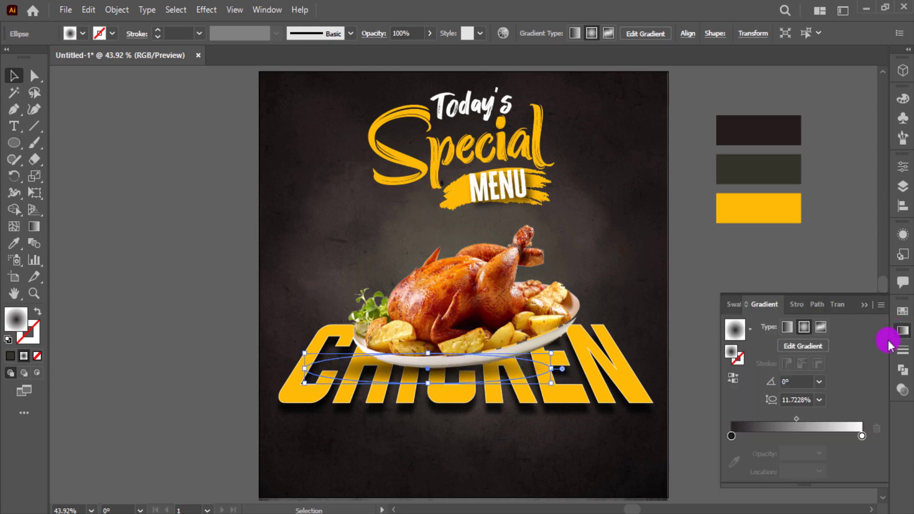
{"action": "double_click", "coordinate": [732, 436]}
{"action": "left_click", "coordinate": [689, 311]}
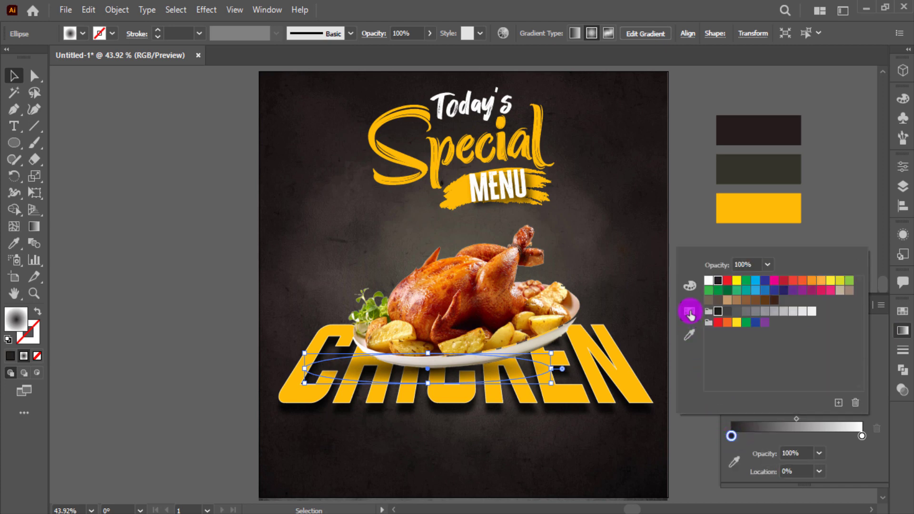
{"action": "left_click", "coordinate": [690, 287]}
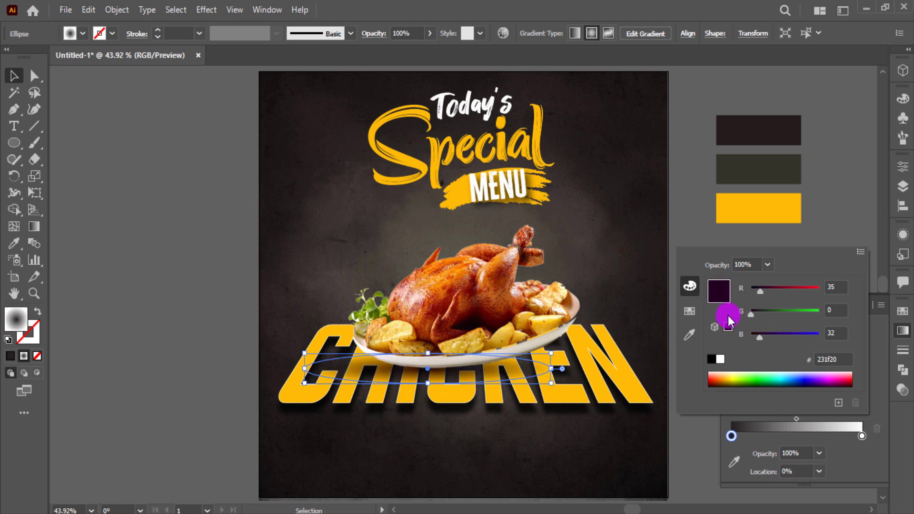
{"action": "left_click_drag", "start_coordinate": [761, 293], "coordinate": [732, 304]}
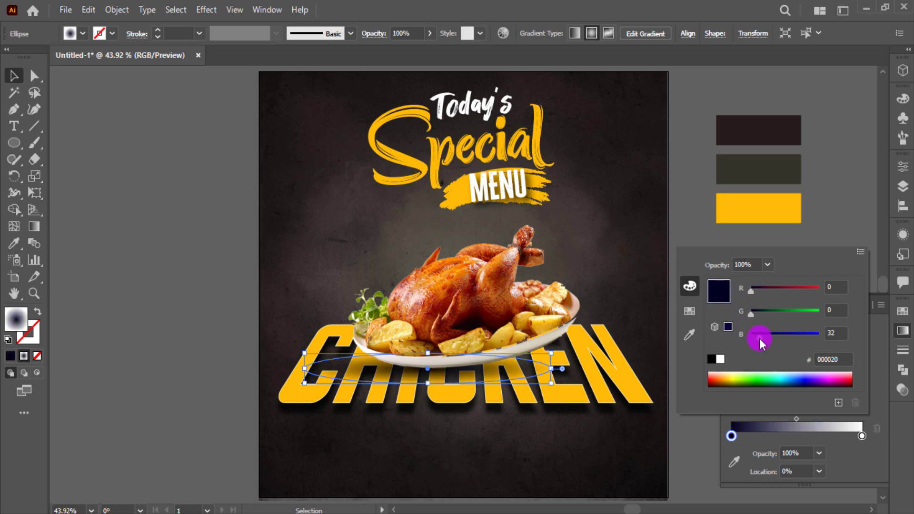
{"action": "left_click", "coordinate": [859, 230]}
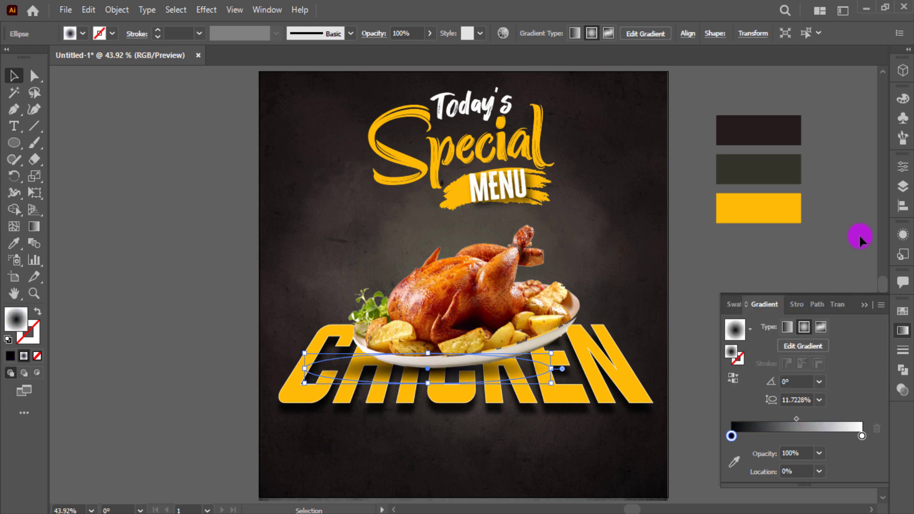
{"action": "left_click", "coordinate": [865, 307]}
{"action": "left_click", "coordinate": [766, 359]}
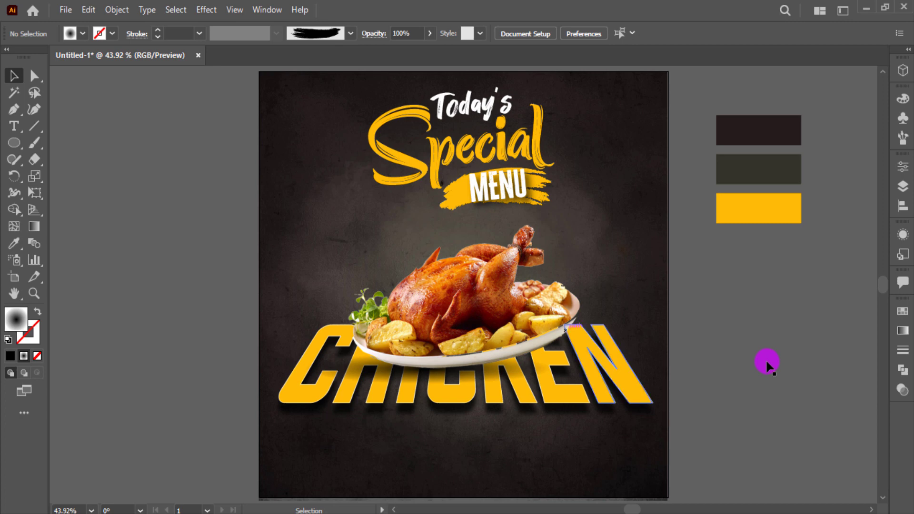
Add a 'Contact Us' text object beside the poster in Montserrat Bold
{"action": "key", "text": "t"}
{"action": "left_click", "coordinate": [107, 369]}
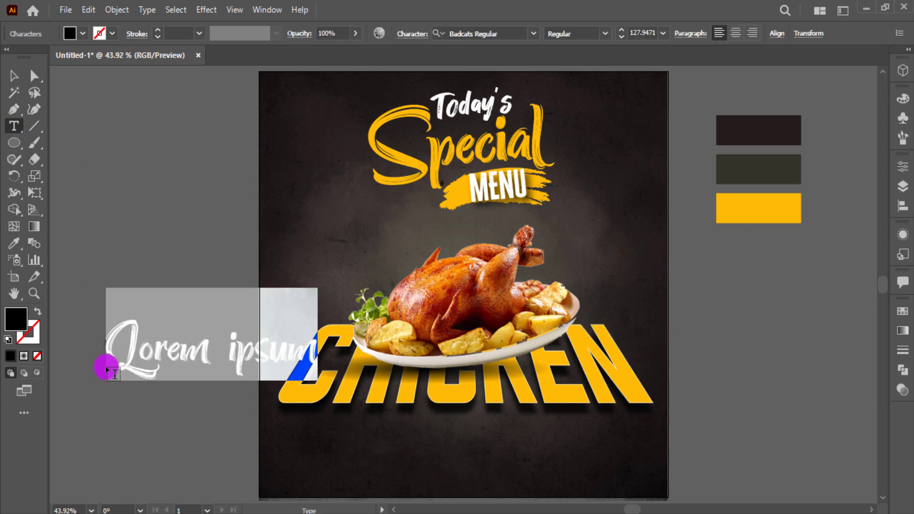
{"action": "type", "text": "COntac"}
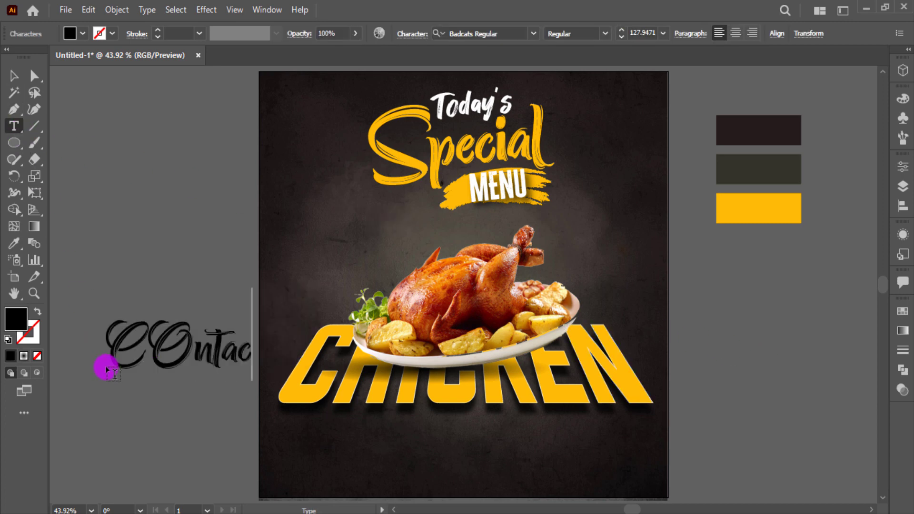
{"action": "type", "text": "t Us"}
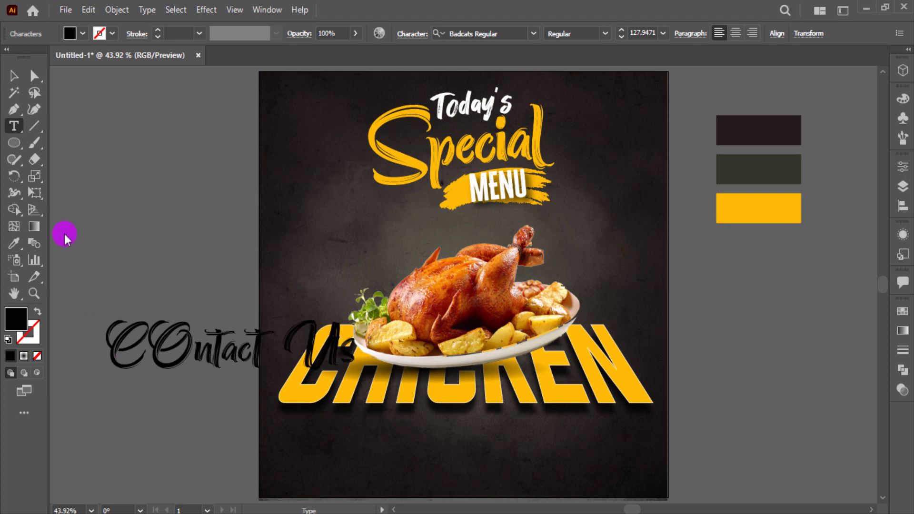
{"action": "left_click", "coordinate": [14, 75]}
{"action": "left_click", "coordinate": [510, 38]}
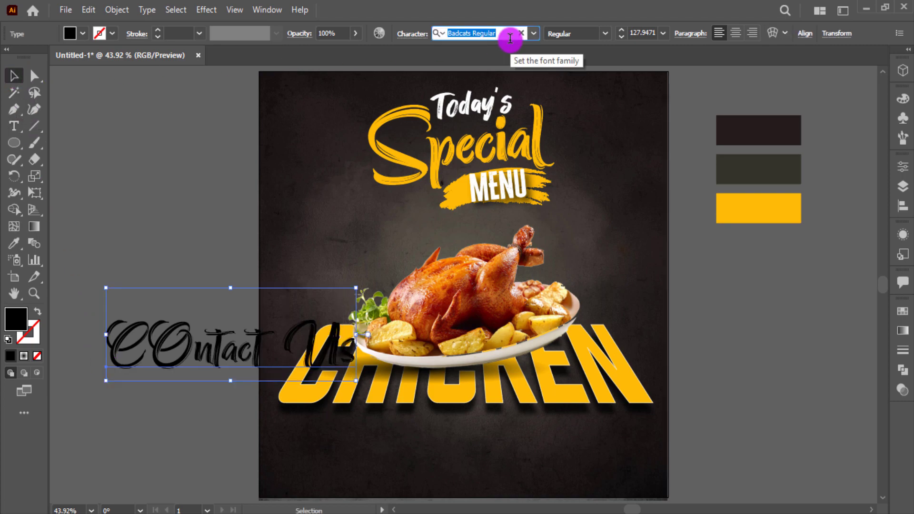
{"action": "type", "text": "mon"}
{"action": "scroll", "coordinate": [575, 187], "scroll_direction": "down", "scroll_amount": 2}
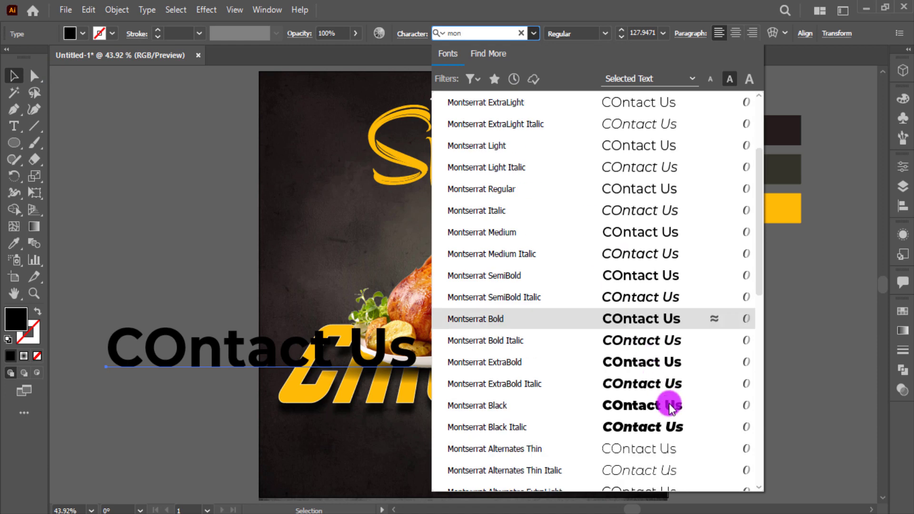
{"action": "left_click", "coordinate": [669, 404]}
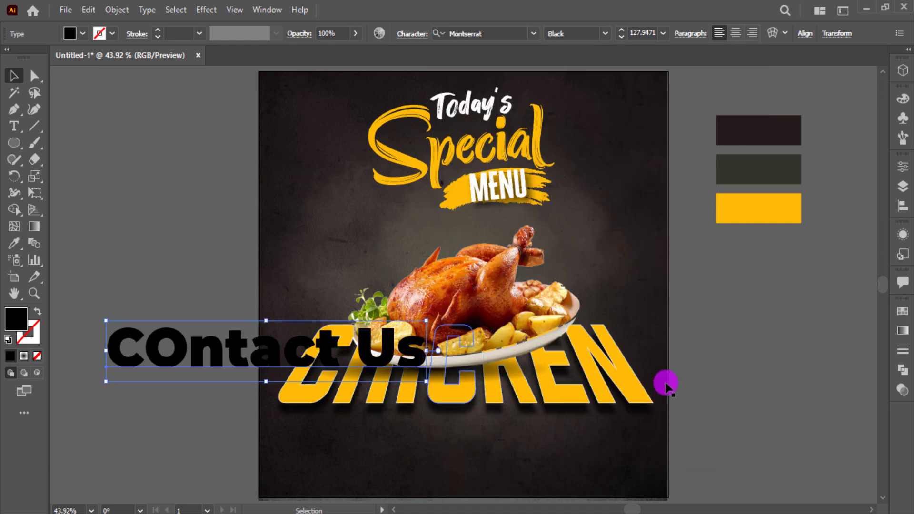
{"action": "left_click", "coordinate": [607, 32]}
{"action": "left_click", "coordinate": [582, 232]}
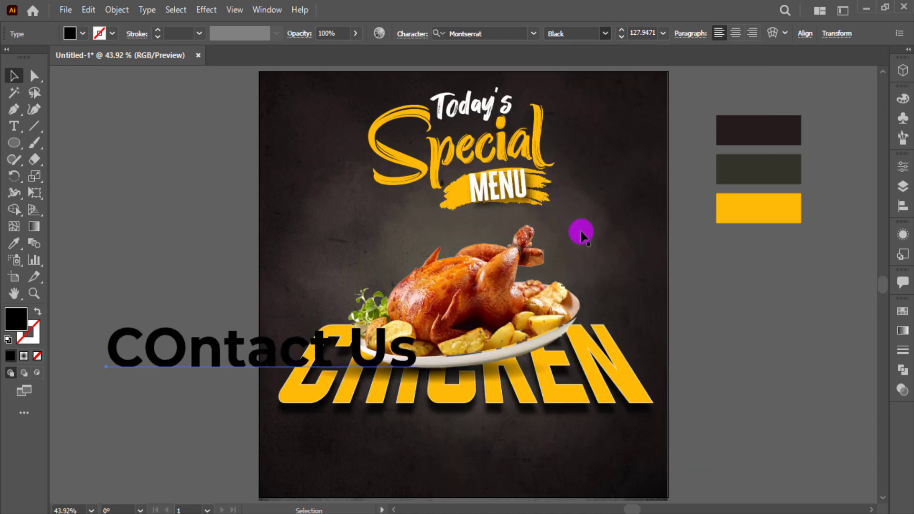
Shrink 'Contact Us', fix its capitalisation, move it bottom-left and colour it yellow
{"action": "left_click_drag", "start_coordinate": [418, 380], "coordinate": [168, 343]}
{"action": "double_click", "coordinate": [129, 327]}
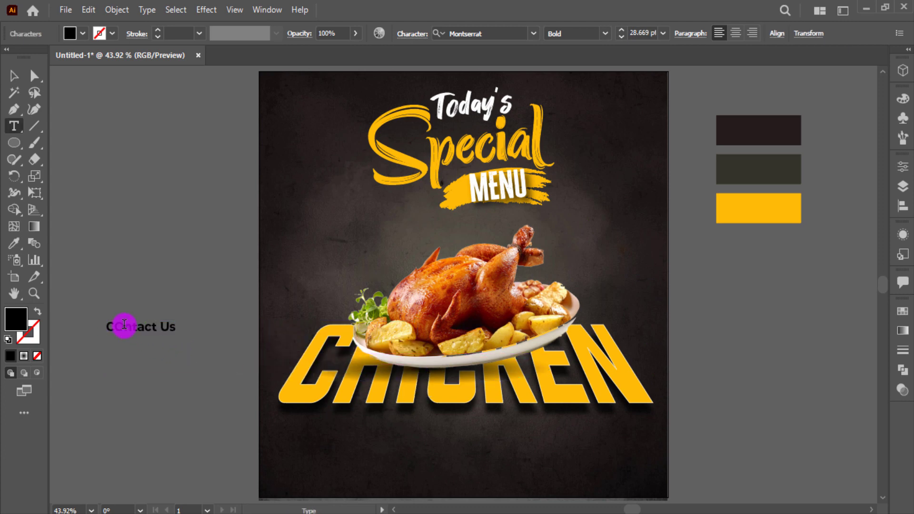
{"action": "left_click", "coordinate": [105, 204]}
{"action": "left_click_drag", "start_coordinate": [160, 337], "coordinate": [333, 469]}
{"action": "left_click", "coordinate": [83, 34]}
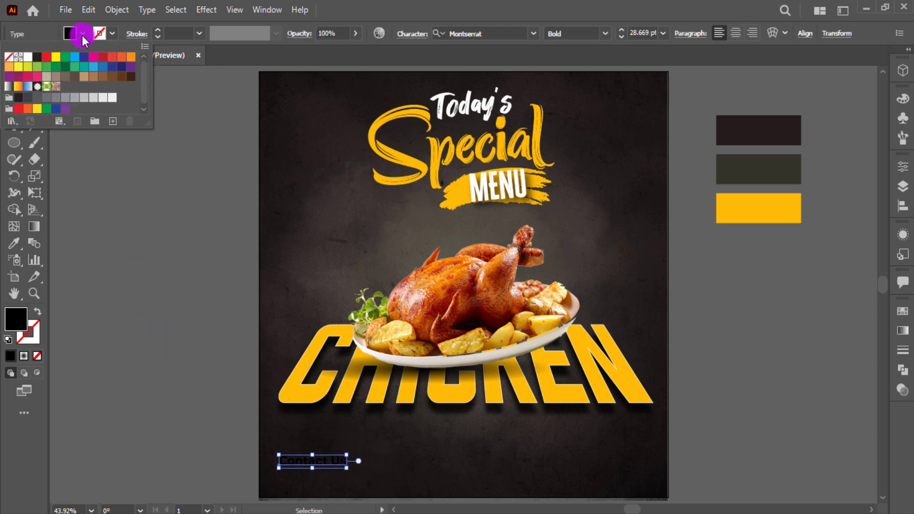
{"action": "key", "text": "Escape"}
{"action": "key", "text": "i"}
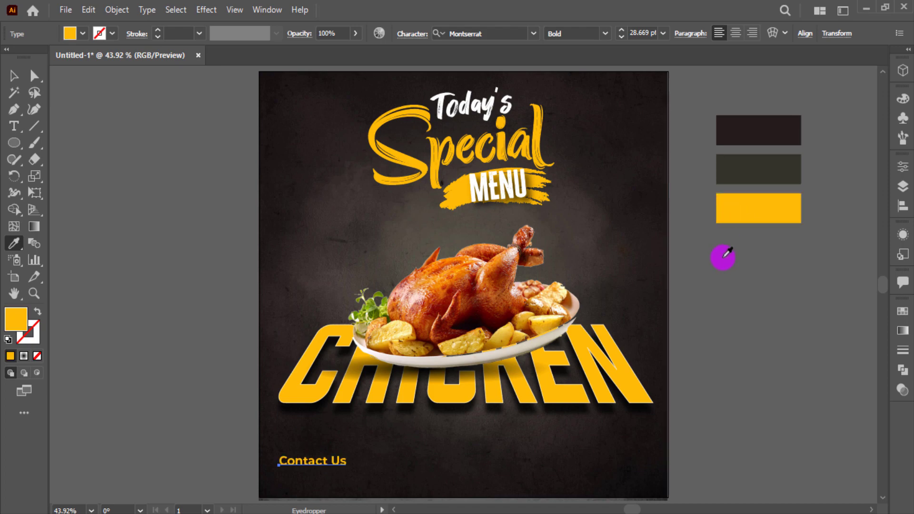
{"action": "key", "text": "v"}
{"action": "left_click", "coordinate": [701, 373]}
Duplicate the heading below it and replace the copy's text with the phone number
{"action": "scroll", "coordinate": [353, 450], "scroll_direction": "up", "scroll_amount": 3}
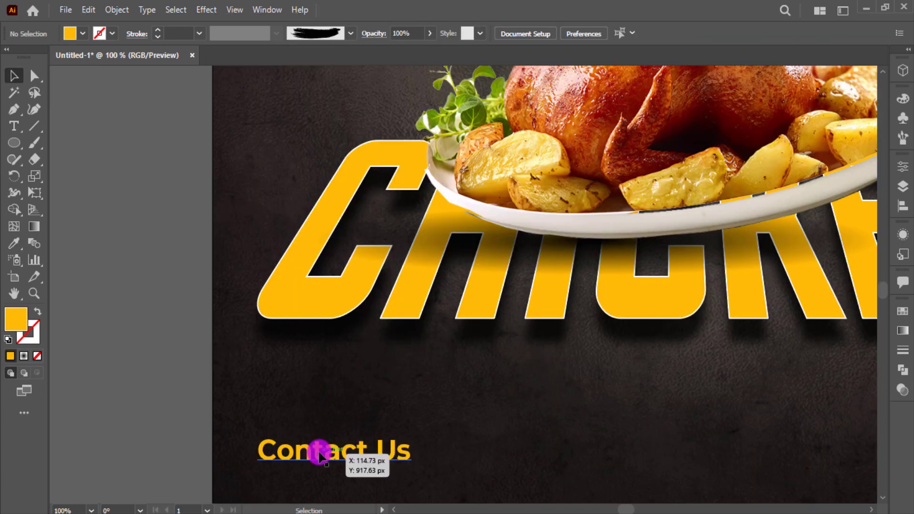
{"action": "mouse_move", "coordinate": [319, 453]}
{"action": "left_mouse_down"}
{"action": "mouse_move", "coordinate": [328, 453]}
{"action": "mouse_move", "coordinate": [317, 453]}
{"action": "left_mouse_up"}
{"action": "scroll", "coordinate": [328, 454], "scroll_direction": "down", "scroll_amount": 1}
{"action": "triple_click", "coordinate": [316, 453]}
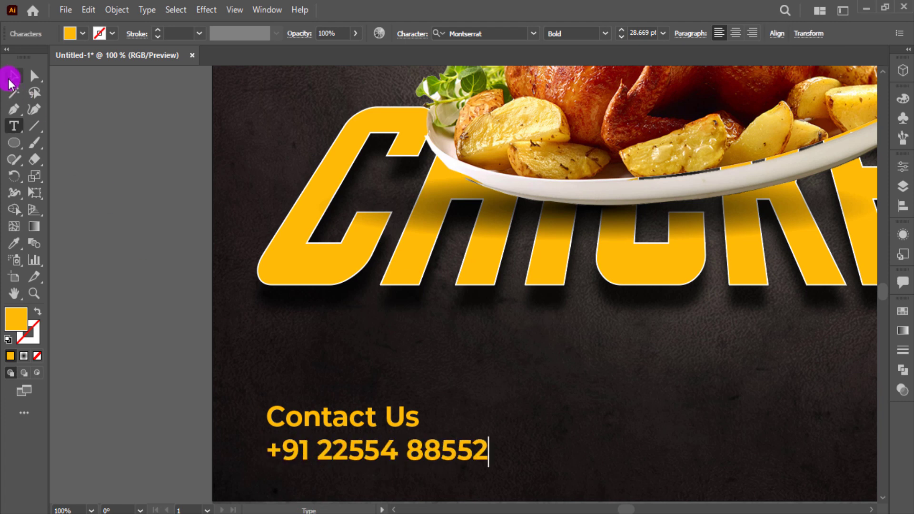
{"action": "left_click", "coordinate": [10, 77]}
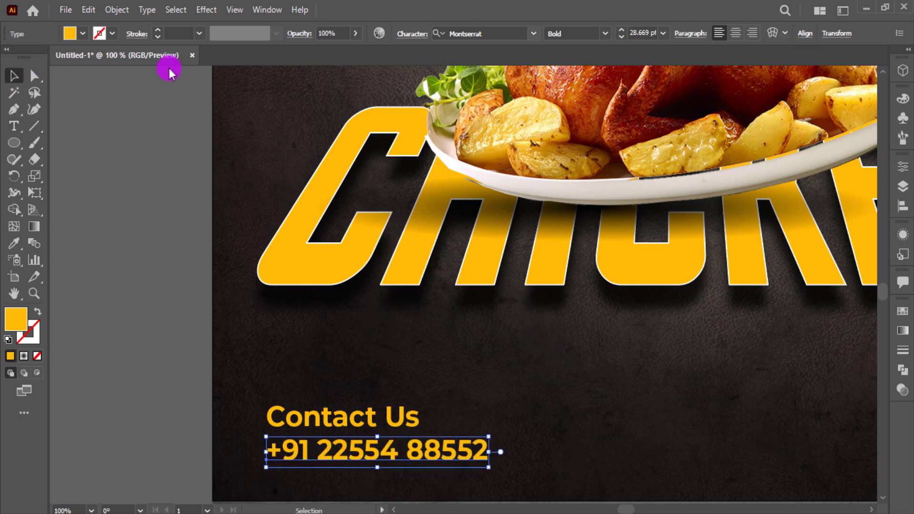
Make the phone number line white
{"action": "scroll", "coordinate": [655, 39], "scroll_direction": "up", "scroll_amount": 6}
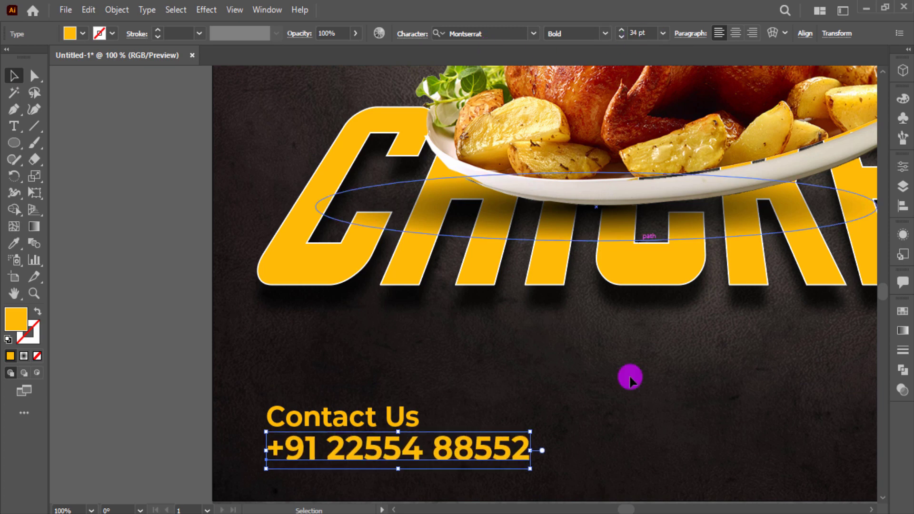
{"action": "key", "text": "ctrl+0"}
{"action": "left_click", "coordinate": [70, 35]}
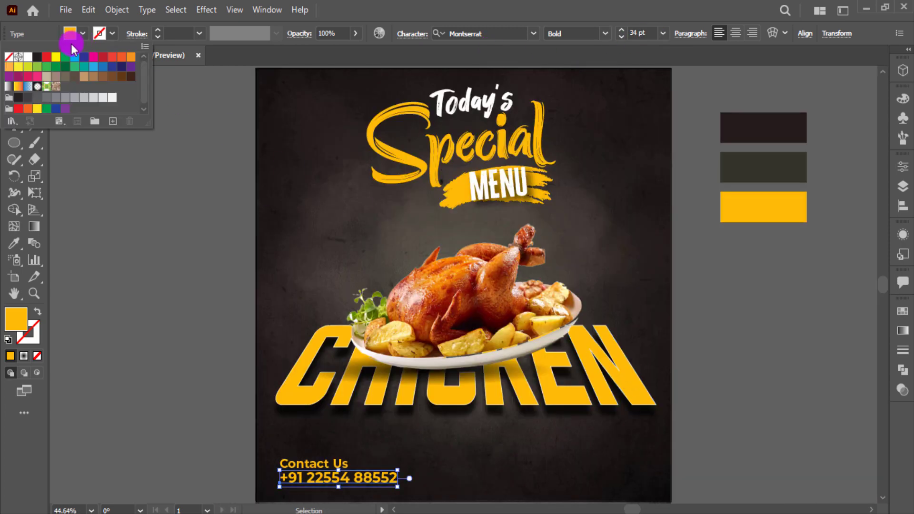
{"action": "left_click", "coordinate": [27, 58]}
{"action": "left_click", "coordinate": [137, 359]}
{"action": "left_click", "coordinate": [158, 381]}
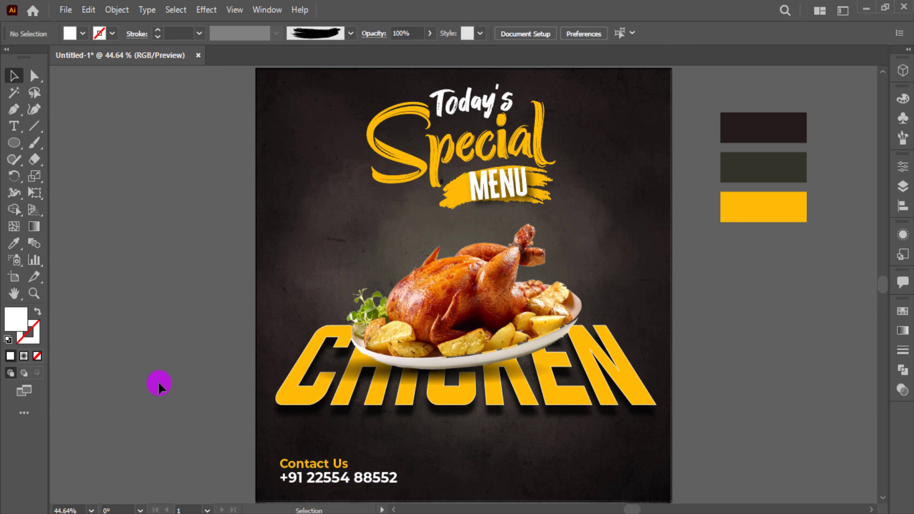
Draw a rectangle beside the phone number and round its corners into a pill
{"action": "left_click_drag", "start_coordinate": [16, 139], "coordinate": [59, 147]}
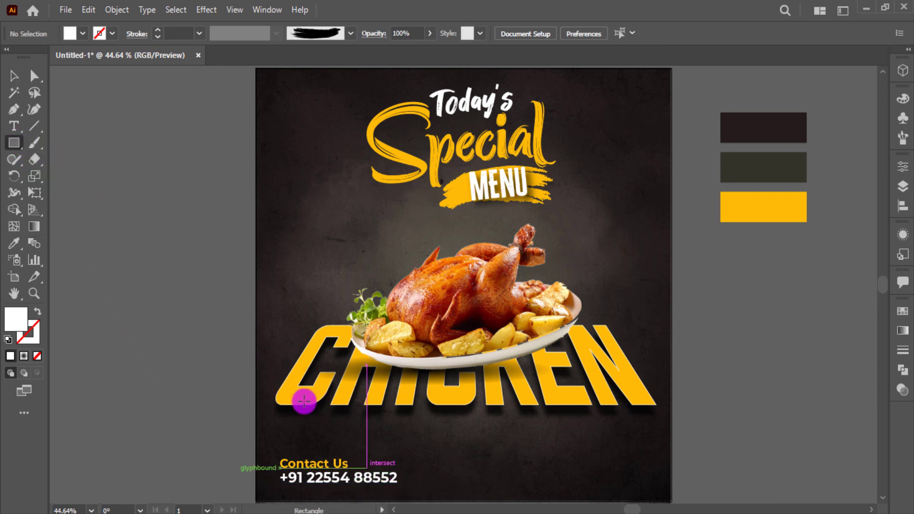
{"action": "left_click_drag", "start_coordinate": [357, 460], "coordinate": [462, 484]}
{"action": "key", "text": "v"}
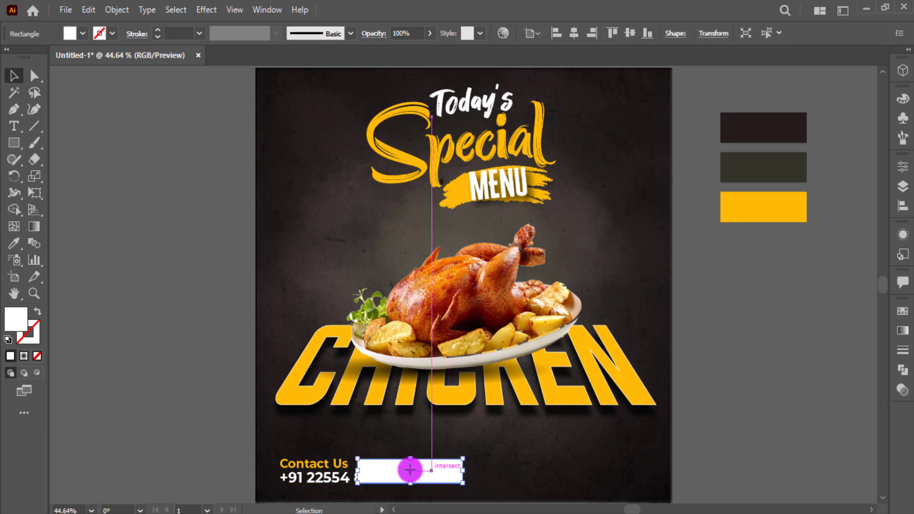
{"action": "left_click_drag", "start_coordinate": [409, 470], "coordinate": [571, 474]}
{"action": "scroll", "coordinate": [571, 474], "scroll_direction": "up", "scroll_amount": 4}
{"action": "scroll", "coordinate": [564, 467], "scroll_direction": "down", "scroll_amount": 2}
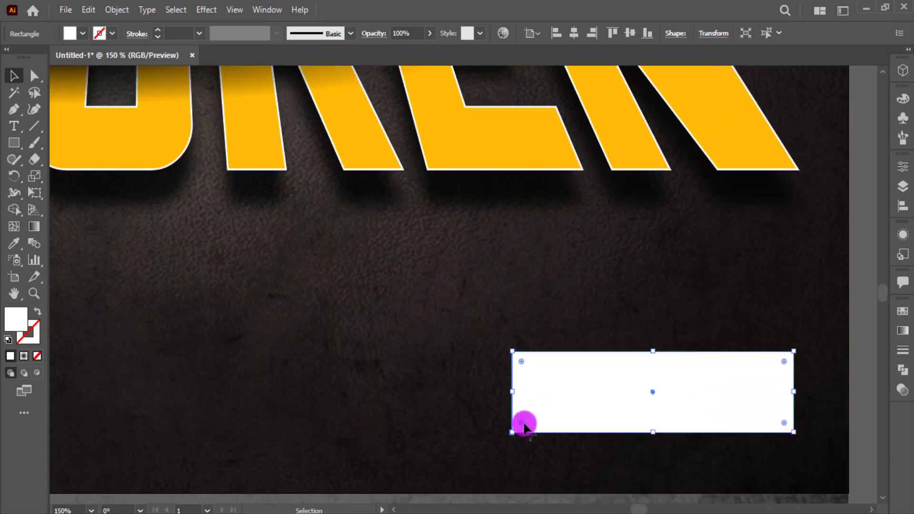
{"action": "left_click_drag", "start_coordinate": [524, 427], "coordinate": [653, 381]}
{"action": "scroll", "coordinate": [654, 381], "scroll_direction": "down", "scroll_amount": 2}
Fill the pill with the headline's yellow using the eyedropper
{"action": "key", "text": "i"}
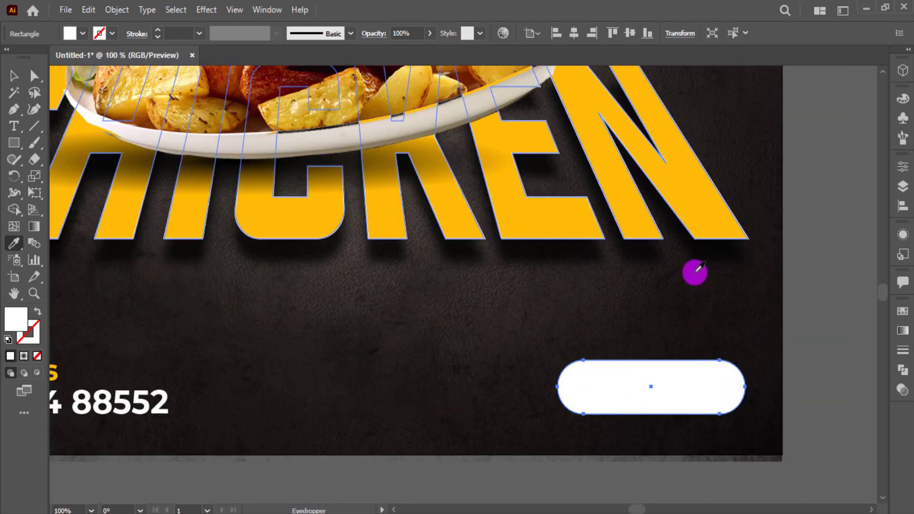
{"action": "left_click", "coordinate": [714, 225]}
{"action": "key", "text": "v"}
{"action": "left_click", "coordinate": [734, 355]}
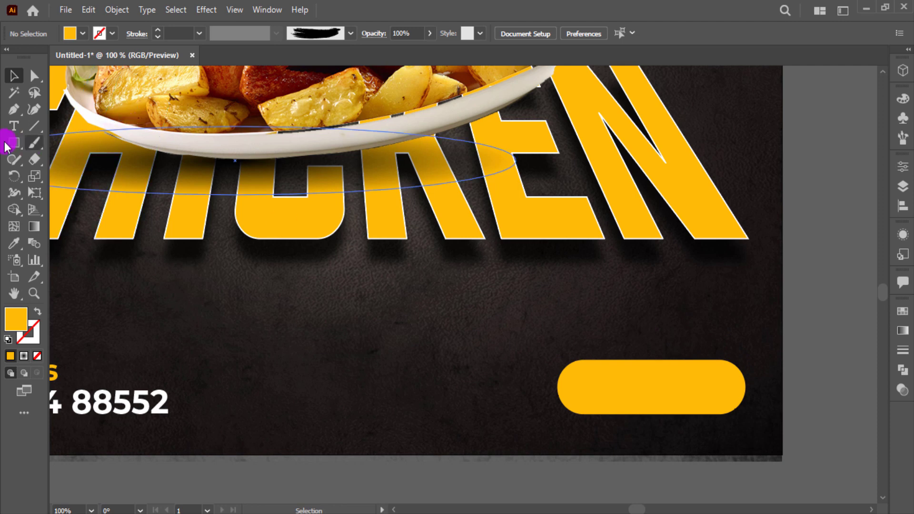
Draw a white circle at the pill's right end and start a new text object
{"action": "left_click_drag", "start_coordinate": [7, 145], "coordinate": [63, 174]}
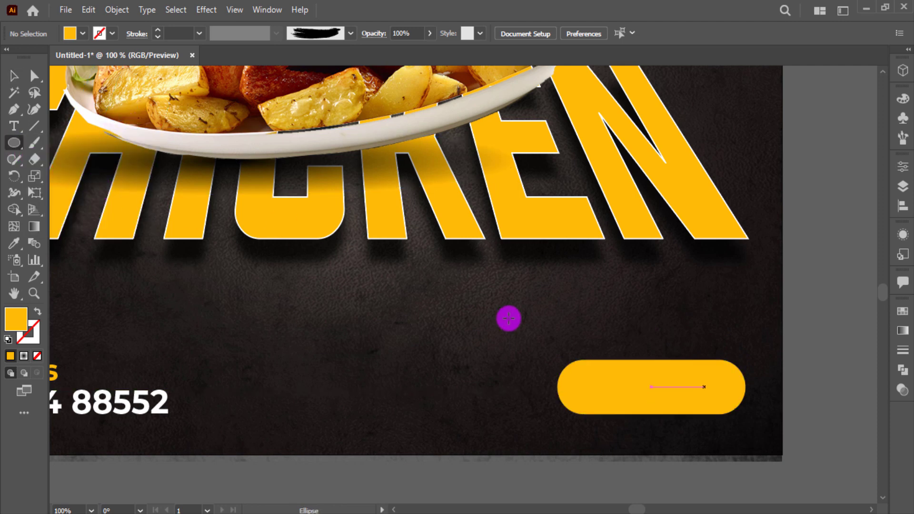
{"action": "left_click_drag", "start_coordinate": [719, 387], "coordinate": [738, 406]}
{"action": "key", "text": "i"}
{"action": "left_click", "coordinate": [162, 392]}
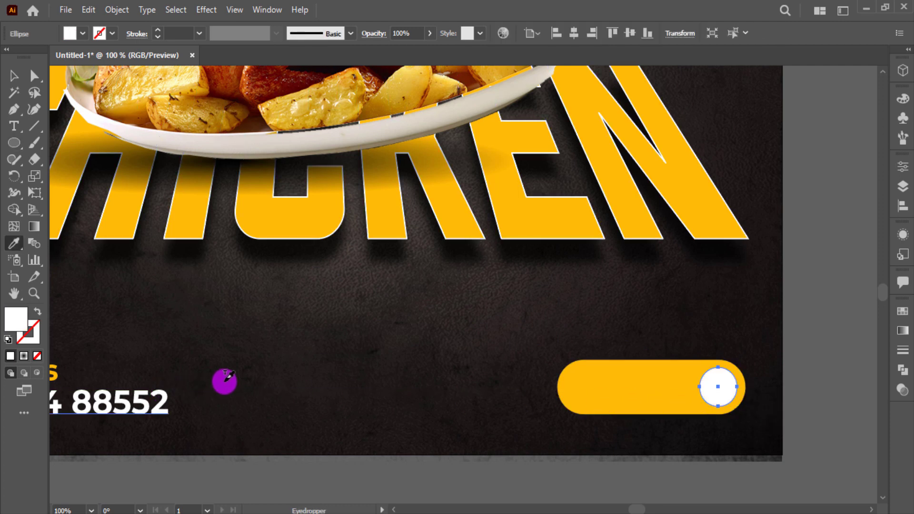
{"action": "key", "text": "v"}
{"action": "left_click", "coordinate": [392, 362]}
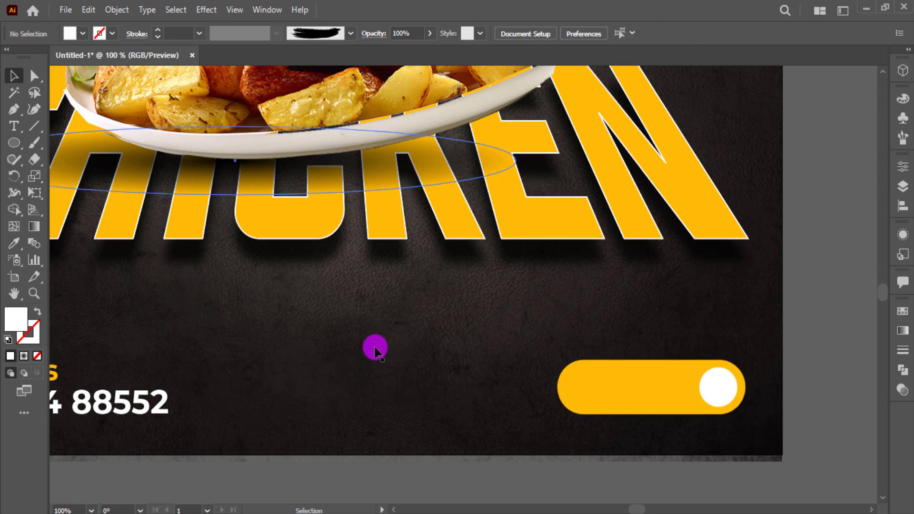
{"action": "left_click", "coordinate": [15, 123]}
{"action": "left_click", "coordinate": [255, 339]}
Type ORDER NOW and scale it down onto the pill
{"action": "type", "text": "ORDER NOW"}
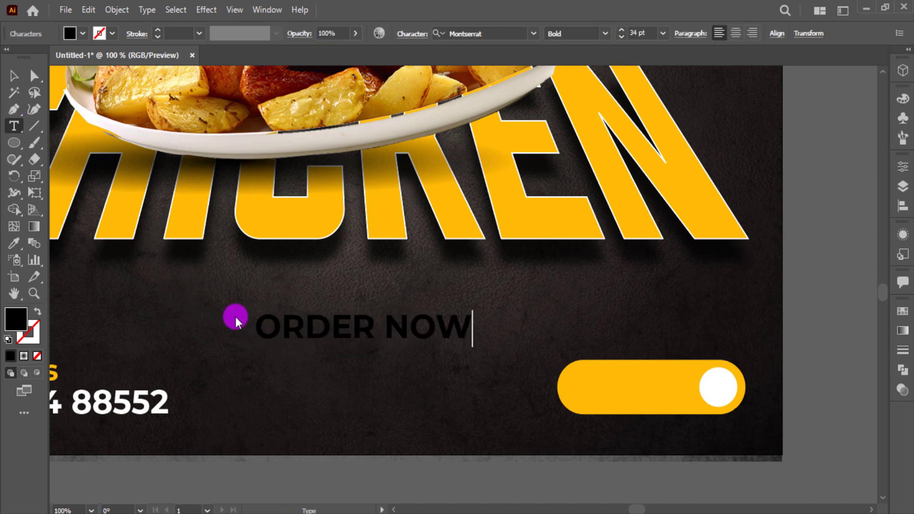
{"action": "left_click", "coordinate": [13, 75]}
{"action": "key", "text": "i"}
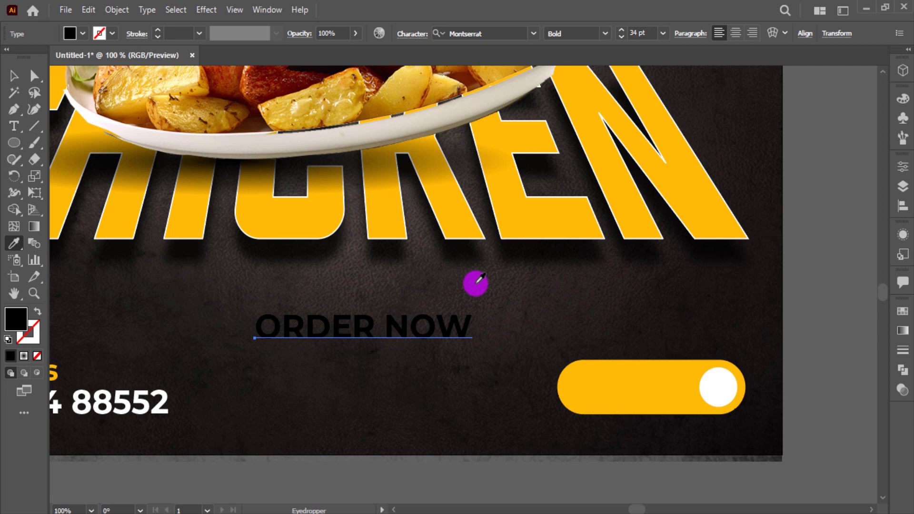
{"action": "left_click", "coordinate": [716, 385]}
{"action": "key", "text": "v"}
{"action": "left_click_drag", "start_coordinate": [473, 340], "coordinate": [664, 392]}
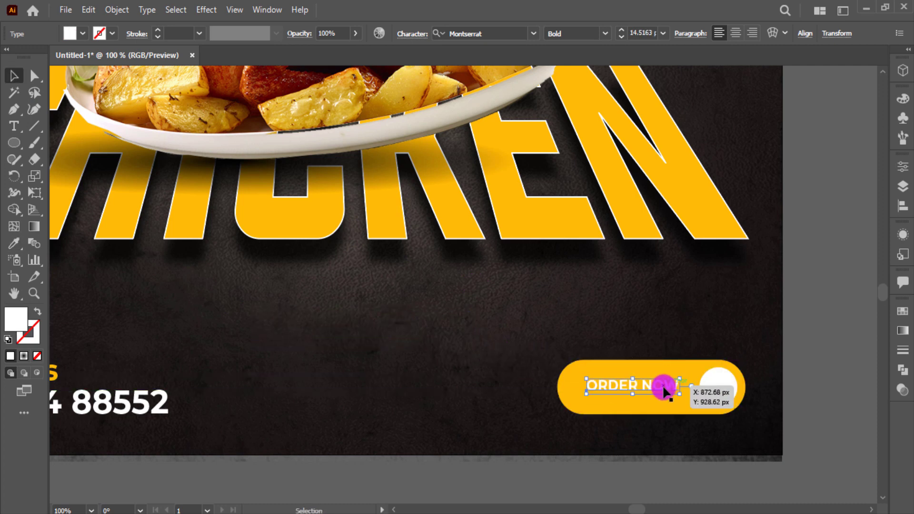
Colour ORDER NOW with the dark brown swatch and resize it on the pill
{"action": "key", "text": "ctrl+0"}
{"action": "key", "text": "i"}
{"action": "left_click", "coordinate": [741, 137]}
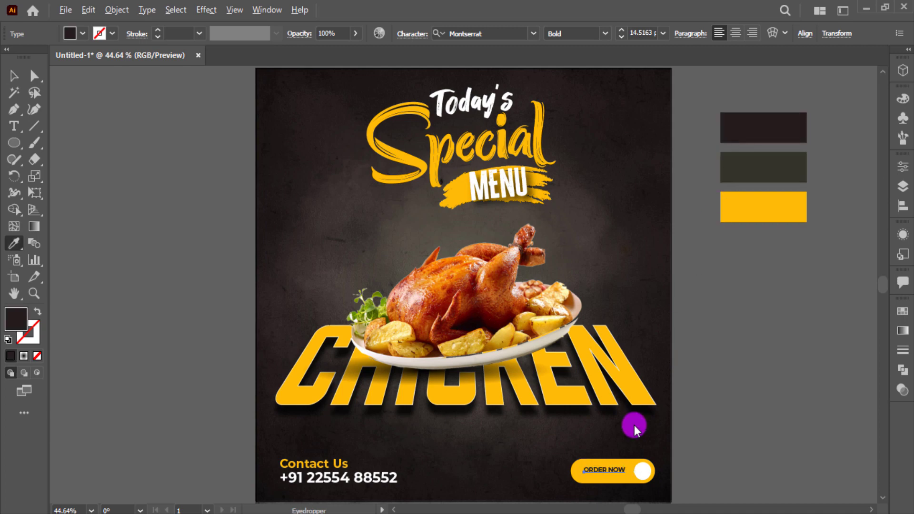
{"action": "scroll", "coordinate": [621, 459], "scroll_direction": "up", "scroll_amount": 6}
{"action": "scroll", "coordinate": [621, 460], "scroll_direction": "down", "scroll_amount": 3}
{"action": "key", "text": "v"}
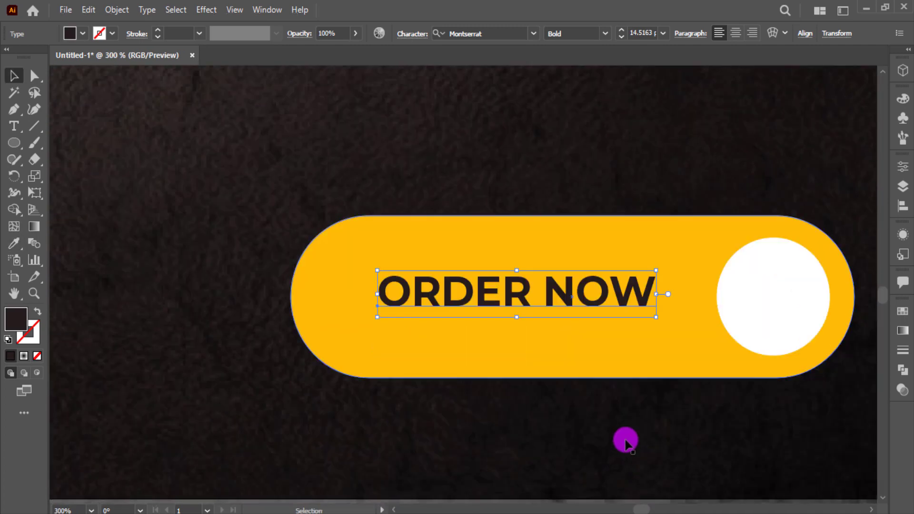
{"action": "mouse_move", "coordinate": [655, 324]}
{"action": "left_mouse_down"}
{"action": "mouse_move", "coordinate": [714, 347]}
{"action": "mouse_move", "coordinate": [660, 321]}
{"action": "left_mouse_up"}
{"action": "left_click_drag", "start_coordinate": [711, 333], "coordinate": [702, 339]}
Shrink the pill and white circle together to fit the text
{"action": "left_click", "coordinate": [687, 349]}
{"action": "left_click_drag", "start_coordinate": [737, 187], "coordinate": [781, 280]}
{"action": "left_click_drag", "start_coordinate": [855, 218], "coordinate": [848, 222]}
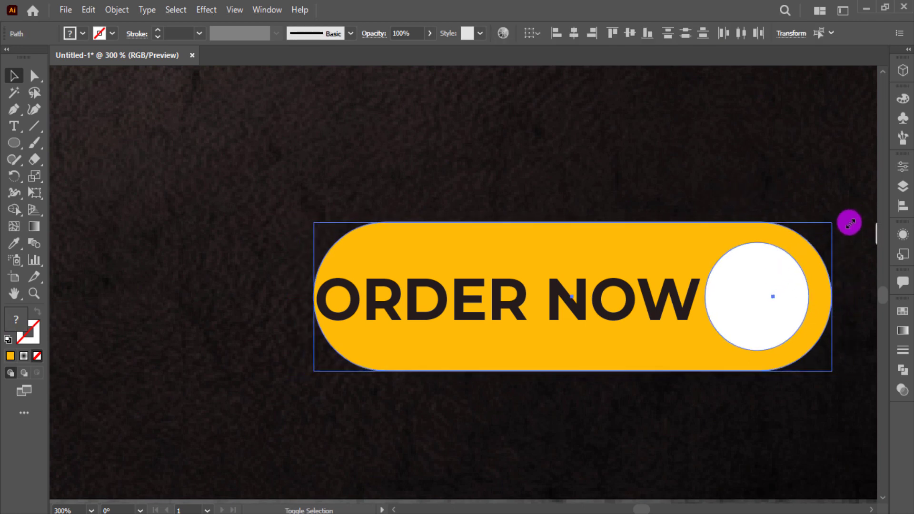
{"action": "left_click", "coordinate": [786, 186]}
{"action": "left_click_drag", "start_coordinate": [629, 296], "coordinate": [634, 299]}
Set ORDER NOW to ExtraBold and shrink it to fit beside the circle
{"action": "left_click", "coordinate": [604, 34]}
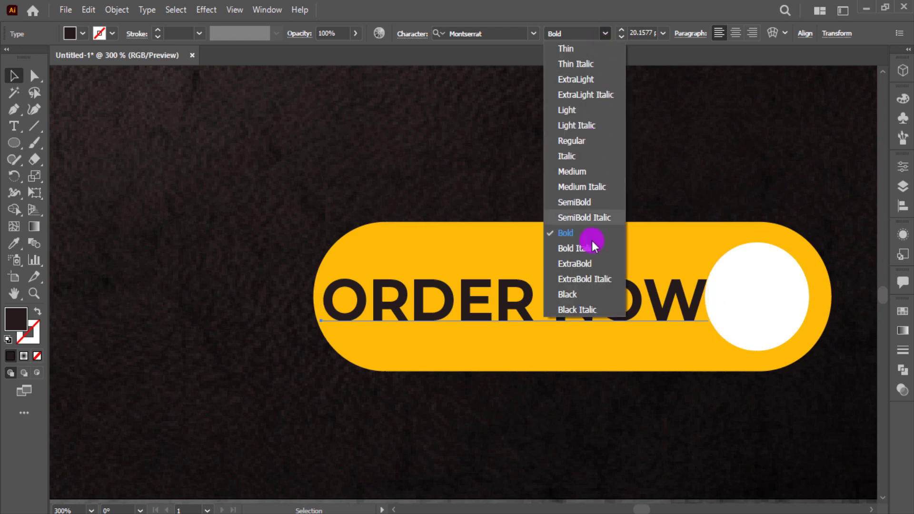
{"action": "left_click", "coordinate": [596, 269]}
{"action": "left_click", "coordinate": [594, 181]}
{"action": "left_click", "coordinate": [620, 297]}
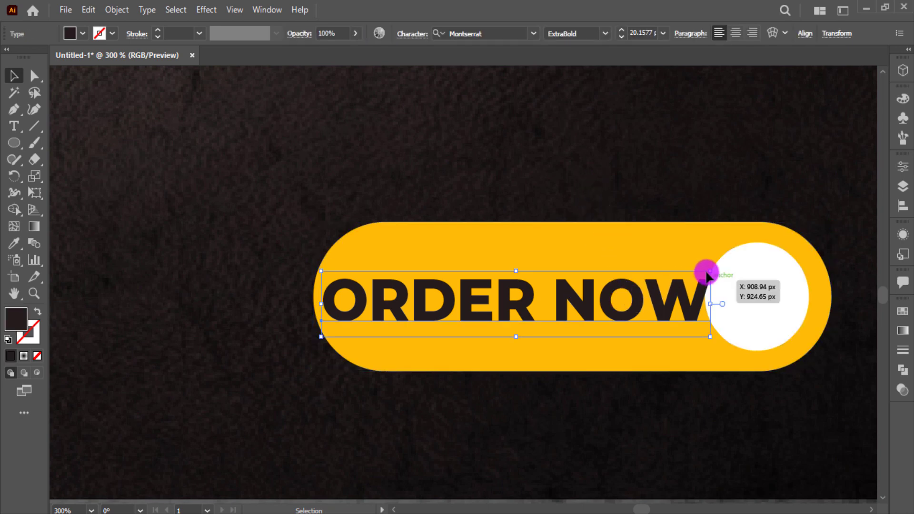
{"action": "left_click_drag", "start_coordinate": [710, 272], "coordinate": [696, 267]}
{"action": "left_click", "coordinate": [685, 129]}
{"action": "key", "text": "ctrl+0"}
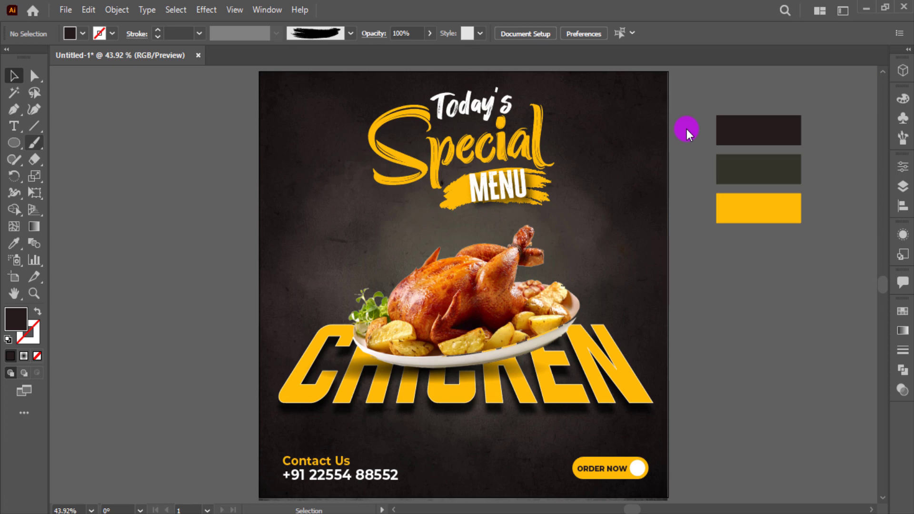
Create a three-point star triangle, rotate it and place it on the white circle
{"action": "left_click_drag", "start_coordinate": [19, 145], "coordinate": [62, 208]}
{"action": "left_click", "coordinate": [142, 200]}
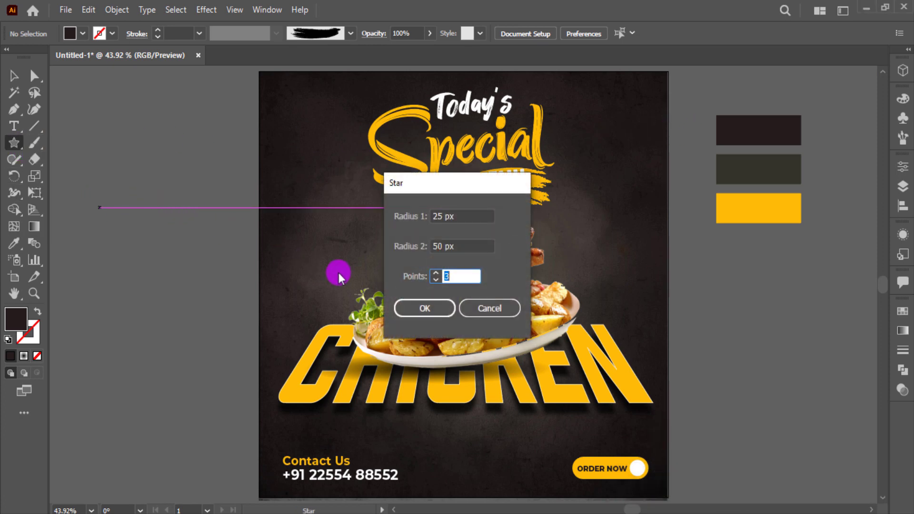
{"action": "left_click", "coordinate": [426, 308]}
{"action": "left_click", "coordinate": [20, 76]}
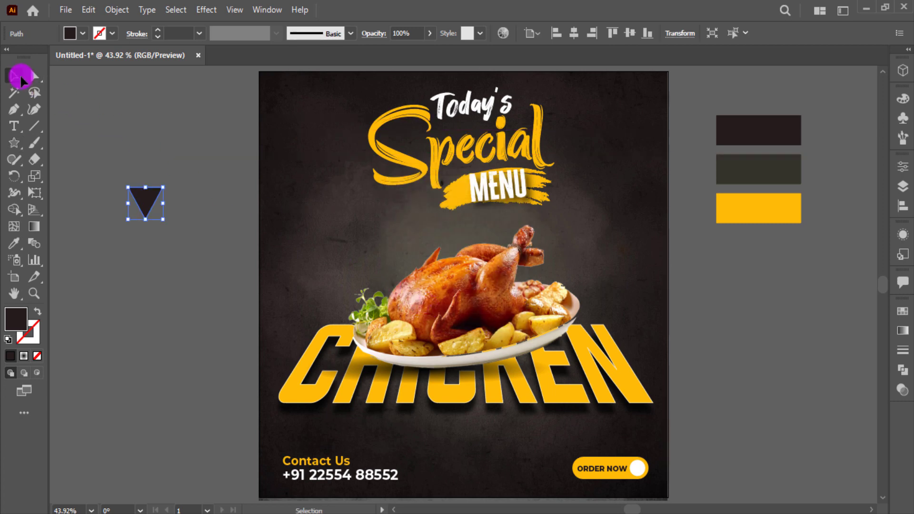
{"action": "left_click_drag", "start_coordinate": [170, 191], "coordinate": [133, 166]}
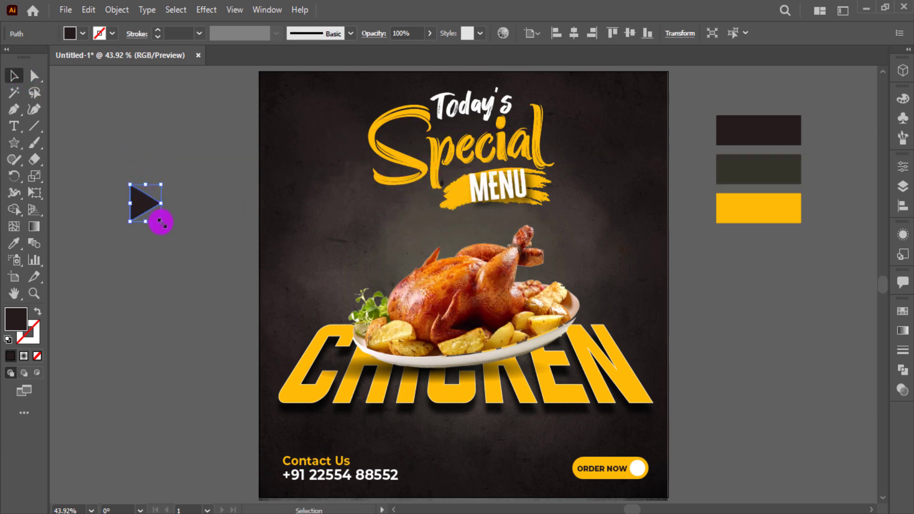
{"action": "left_click_drag", "start_coordinate": [162, 223], "coordinate": [625, 473]}
Rotate the triangle to point straight right and size it inside the circle
{"action": "scroll", "coordinate": [639, 472], "scroll_direction": "up", "scroll_amount": 5}
{"action": "scroll", "coordinate": [638, 471], "scroll_direction": "up", "scroll_amount": 4}
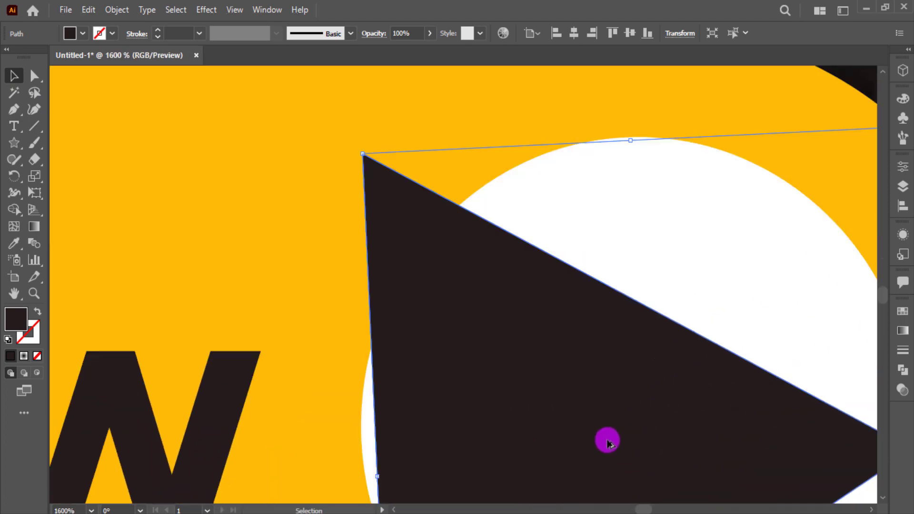
{"action": "scroll", "coordinate": [607, 440], "scroll_direction": "down", "scroll_amount": 2}
{"action": "scroll", "coordinate": [770, 281], "scroll_direction": "down", "scroll_amount": 2}
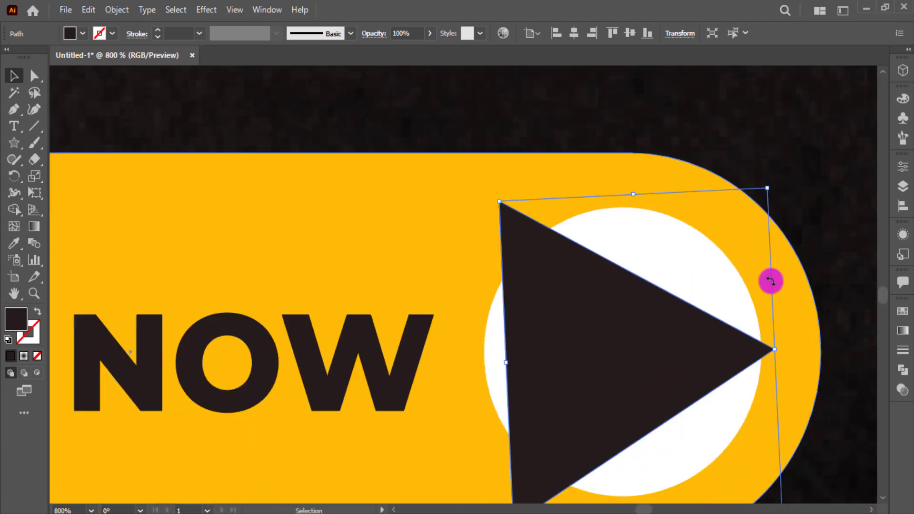
{"action": "left_click_drag", "start_coordinate": [772, 187], "coordinate": [674, 292]}
{"action": "left_click_drag", "start_coordinate": [667, 356], "coordinate": [699, 348]}
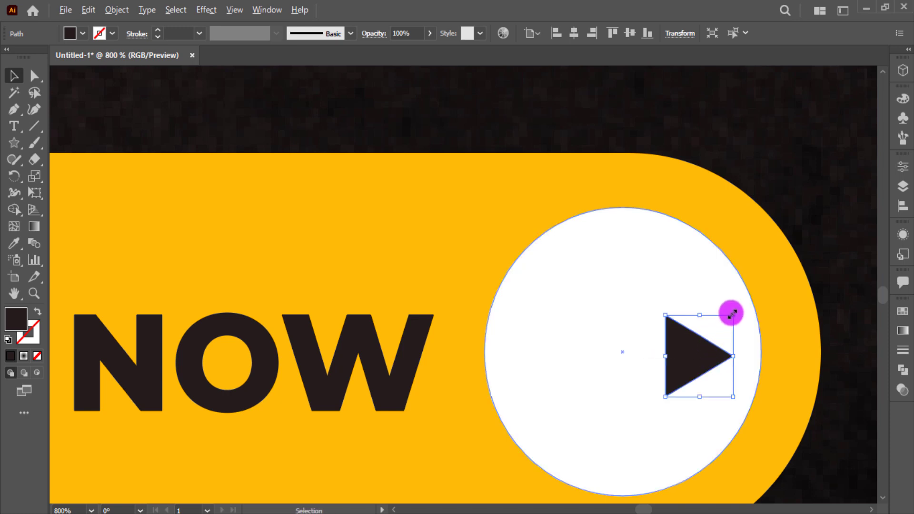
{"action": "left_click_drag", "start_coordinate": [729, 311], "coordinate": [754, 299]}
Draw a dark 3 pt line shaft against the triangle's left side
{"action": "left_click", "coordinate": [35, 127]}
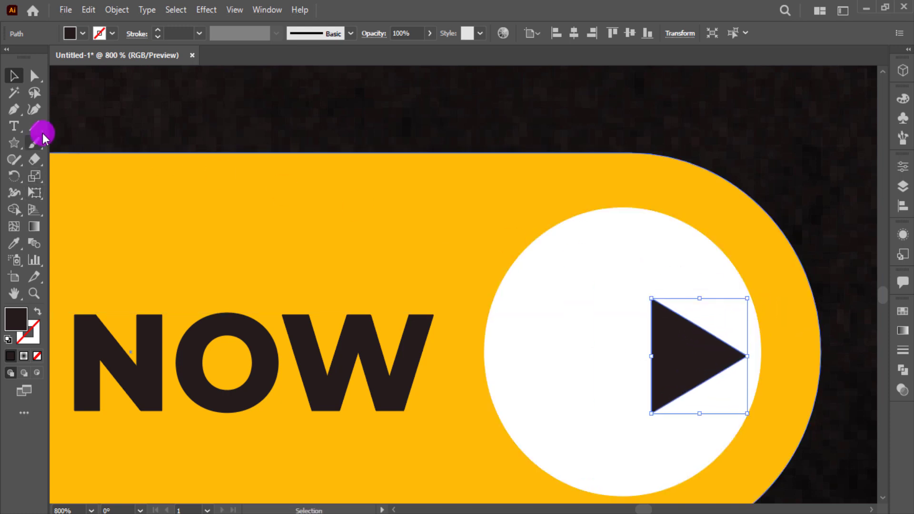
{"action": "left_click_drag", "start_coordinate": [648, 356], "coordinate": [529, 355]}
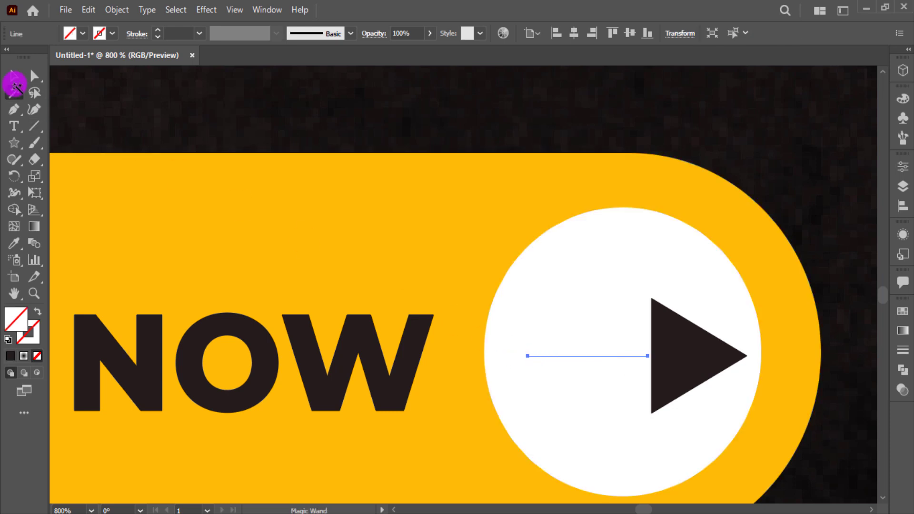
{"action": "key", "text": "i"}
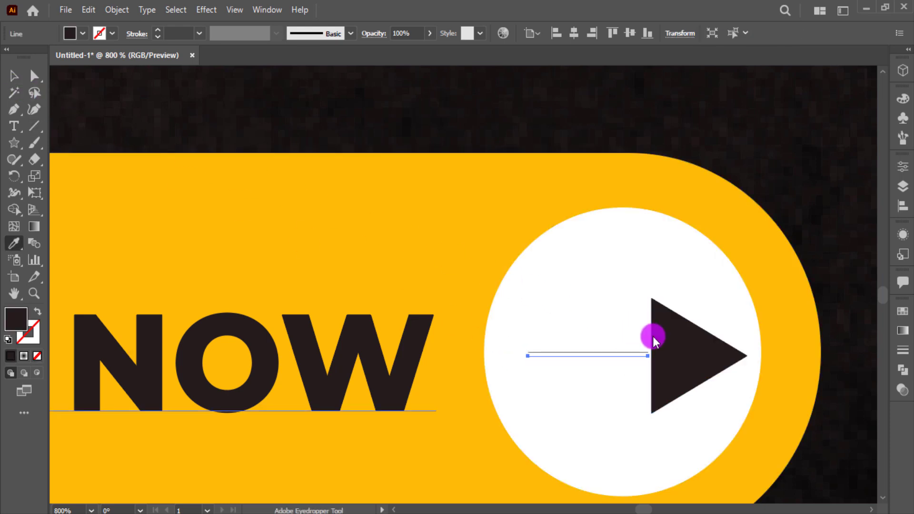
{"action": "left_click", "coordinate": [38, 312]}
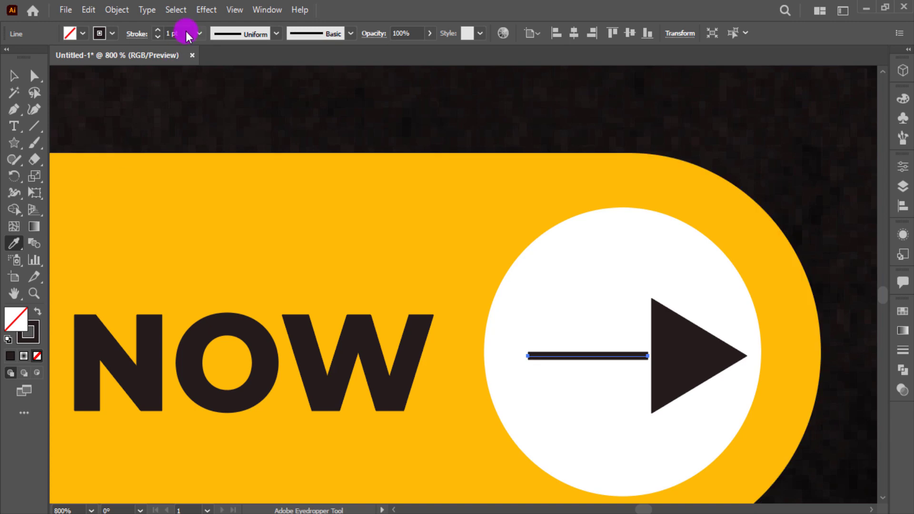
{"action": "scroll", "coordinate": [187, 36], "scroll_direction": "up", "scroll_amount": 2}
{"action": "key", "text": "v"}
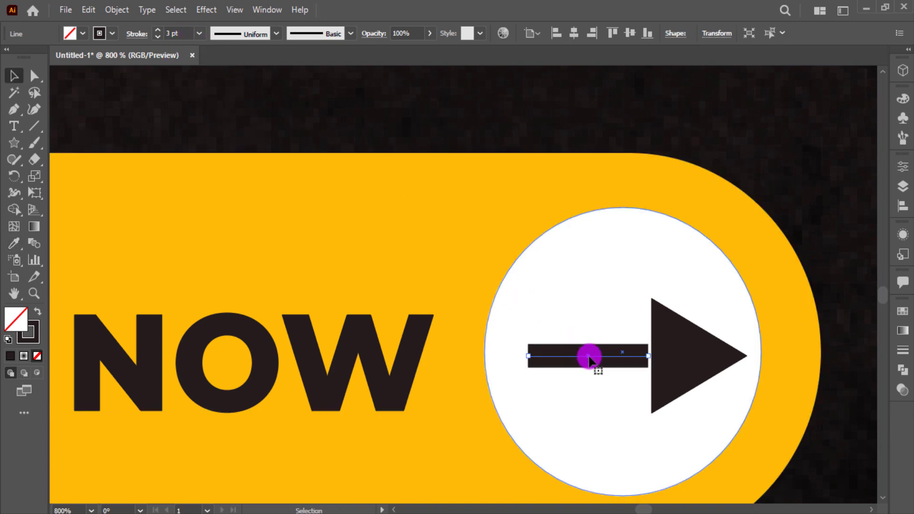
{"action": "left_click_drag", "start_coordinate": [590, 361], "coordinate": [598, 360]}
Shift the arrow's triangle and shaft slightly left to centre it in the circle
{"action": "left_click", "coordinate": [729, 149]}
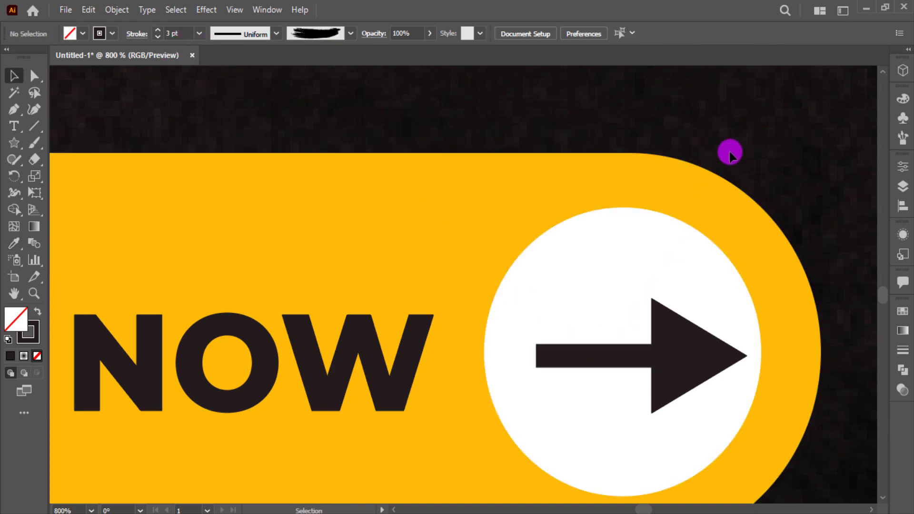
{"action": "left_click", "coordinate": [614, 340]}
{"action": "left_click", "coordinate": [592, 355]}
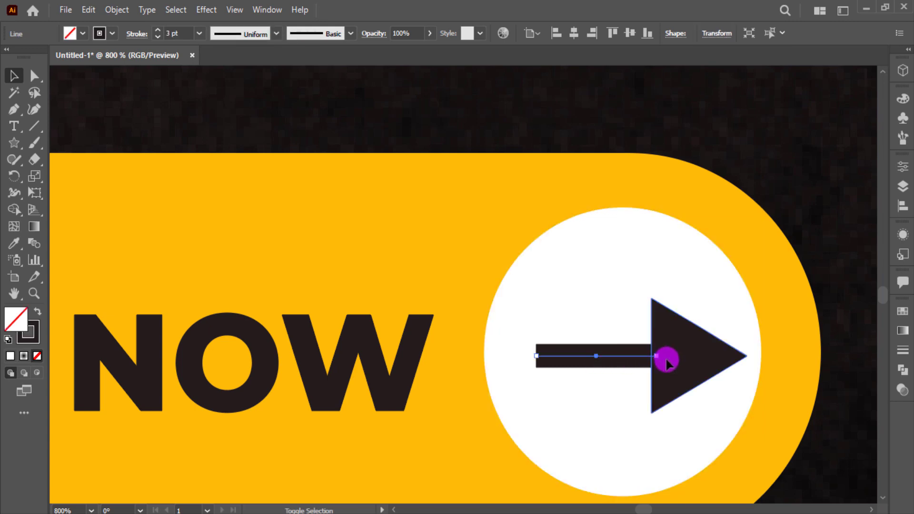
{"action": "left_click", "coordinate": [668, 360], "text": "shift"}
{"action": "left_click", "coordinate": [682, 363], "text": "shift"}
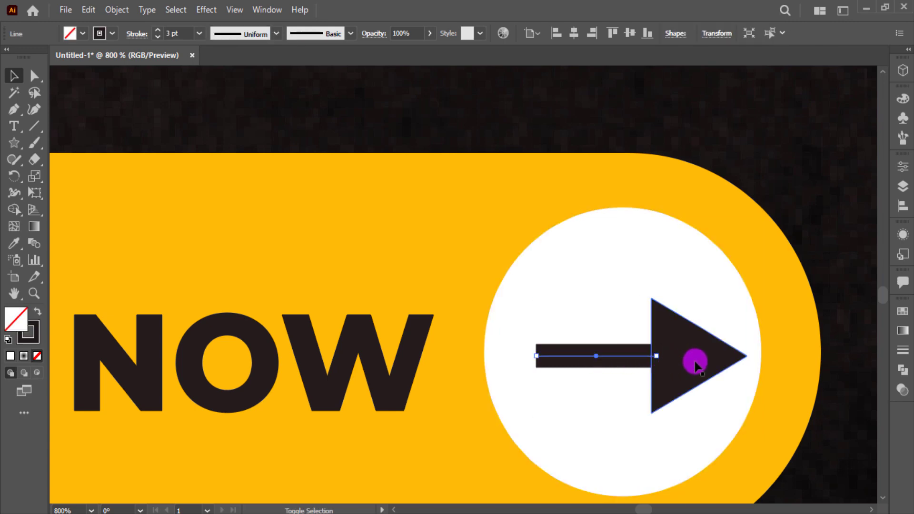
{"action": "left_click_drag", "start_coordinate": [696, 362], "coordinate": [683, 362]}
{"action": "left_click", "coordinate": [641, 279], "text": "shift"}
{"action": "key", "text": "ctrl+0"}
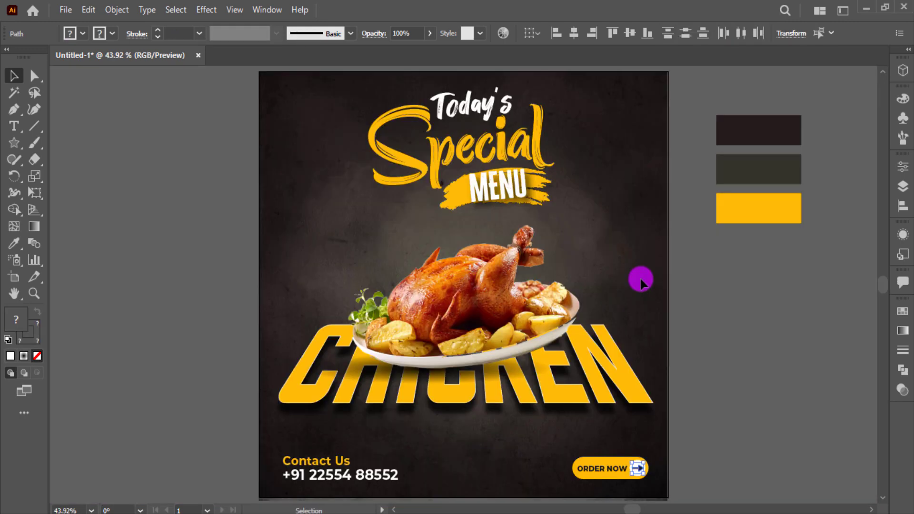
{"action": "left_click", "coordinate": [755, 445]}
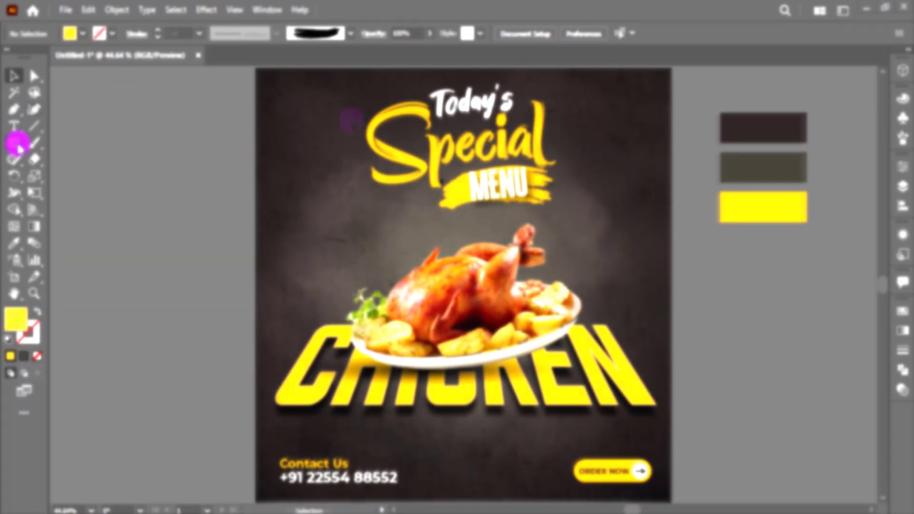
Draw a yellow circle beside the artboard and duplicate it into an overlapping cluster
{"action": "left_click_drag", "start_coordinate": [14, 143], "coordinate": [61, 177]}
{"action": "mouse_move", "coordinate": [711, 284]}
{"action": "left_mouse_down"}
{"action": "mouse_move", "coordinate": [751, 325]}
{"action": "mouse_move", "coordinate": [762, 251]}
{"action": "mouse_move", "coordinate": [776, 254]}
{"action": "left_mouse_up"}
{"action": "scroll", "coordinate": [752, 328], "scroll_direction": "up", "scroll_amount": 5}
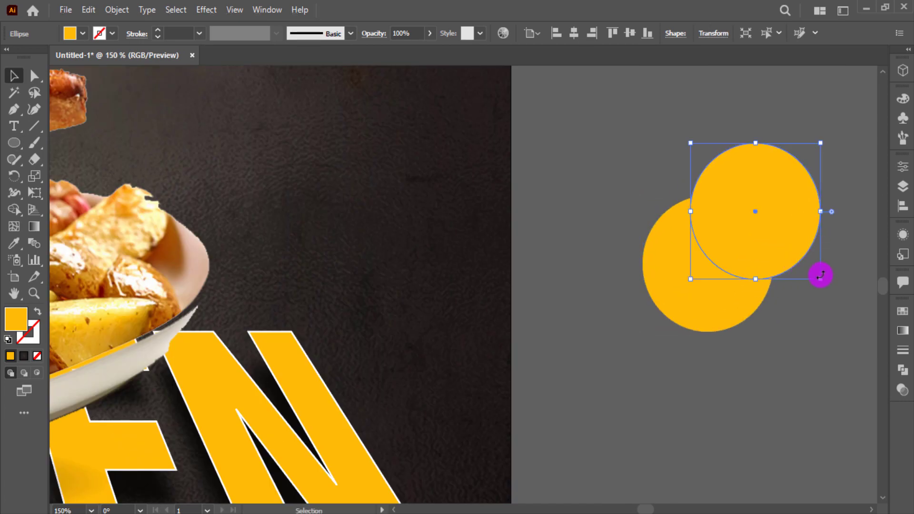
{"action": "left_click_drag", "start_coordinate": [819, 279], "coordinate": [813, 271]}
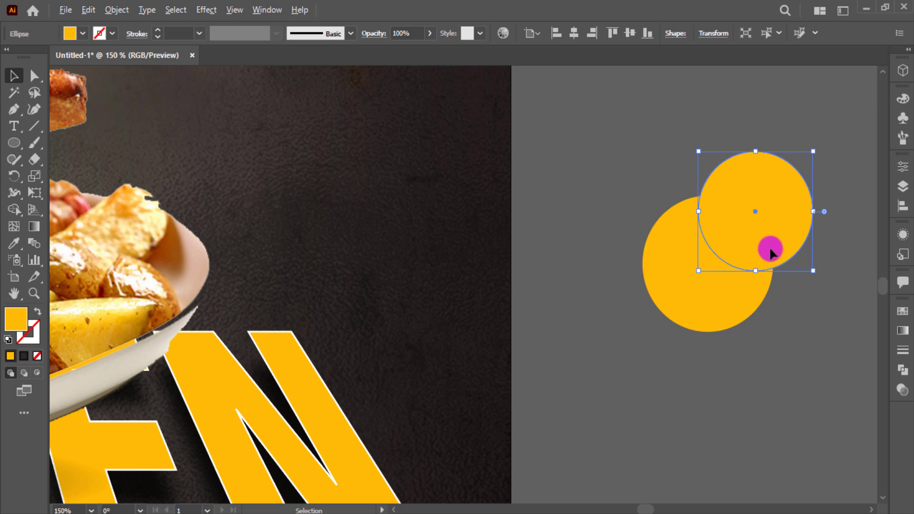
{"action": "left_click_drag", "start_coordinate": [770, 249], "coordinate": [640, 382]}
{"action": "left_click_drag", "start_coordinate": [640, 380], "coordinate": [672, 415]}
{"action": "left_click_drag", "start_coordinate": [671, 413], "coordinate": [592, 428]}
{"action": "left_click_drag", "start_coordinate": [584, 427], "coordinate": [526, 438]}
Merge the nine circles into one cloud shape with Pathfinder
{"action": "left_click_drag", "start_coordinate": [400, 190], "coordinate": [811, 443]}
{"action": "left_click", "coordinate": [901, 372]}
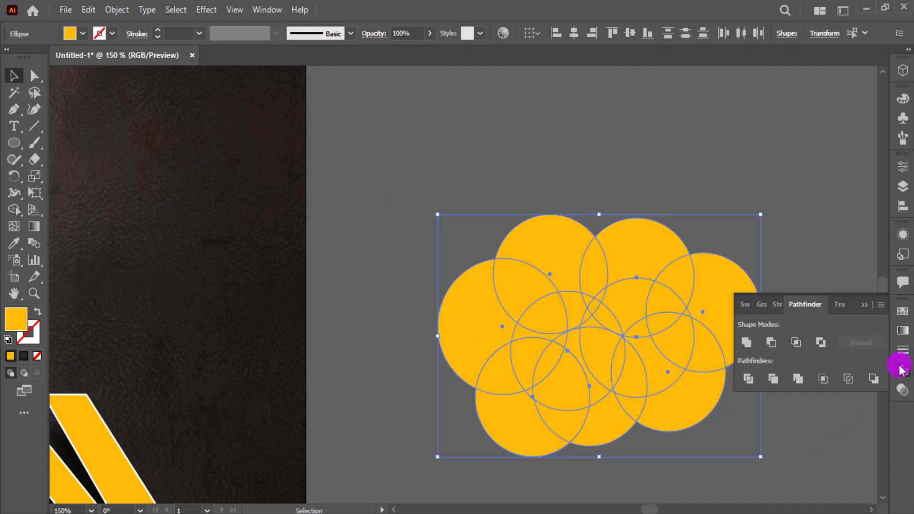
{"action": "left_click", "coordinate": [745, 345]}
{"action": "left_click", "coordinate": [865, 305]}
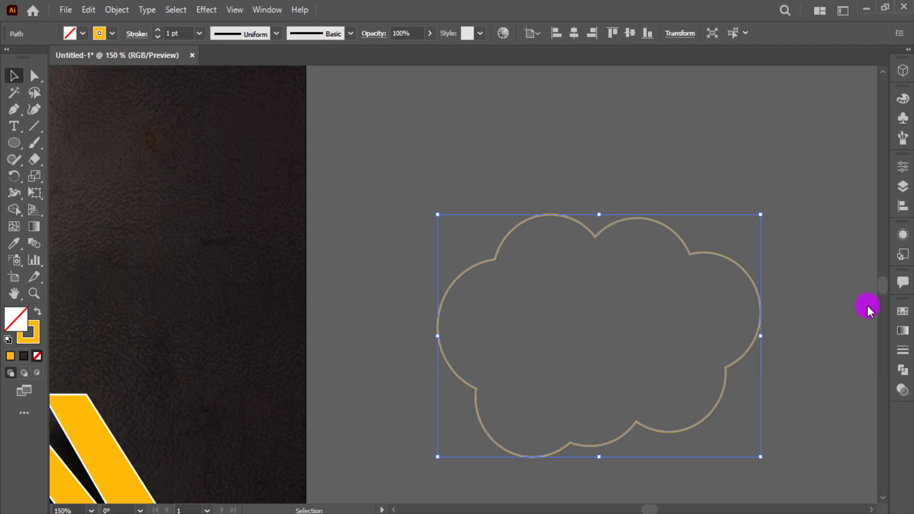
Scale the cloud outline down from its centre to a small size
{"action": "key", "text": "ctrl+minus"}
{"action": "key", "text": "ctrl+minus"}
{"action": "left_click_drag", "start_coordinate": [731, 380], "coordinate": [699, 355]}
{"action": "left_click", "coordinate": [658, 265]}
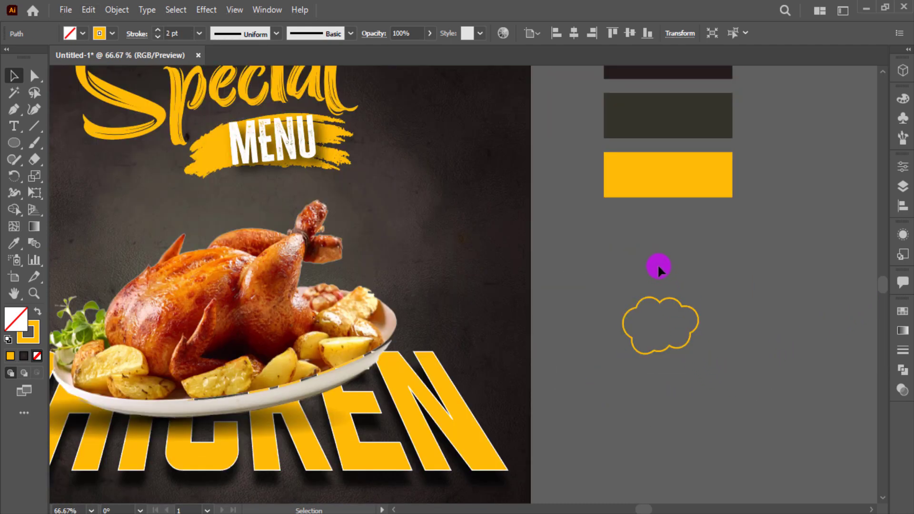
Move the cloud beside the chicken and draw a looping Pencil trail beneath it
{"action": "left_click_drag", "start_coordinate": [666, 297], "coordinate": [445, 200]}
{"action": "scroll", "coordinate": [445, 200], "scroll_direction": "up", "scroll_amount": 1}
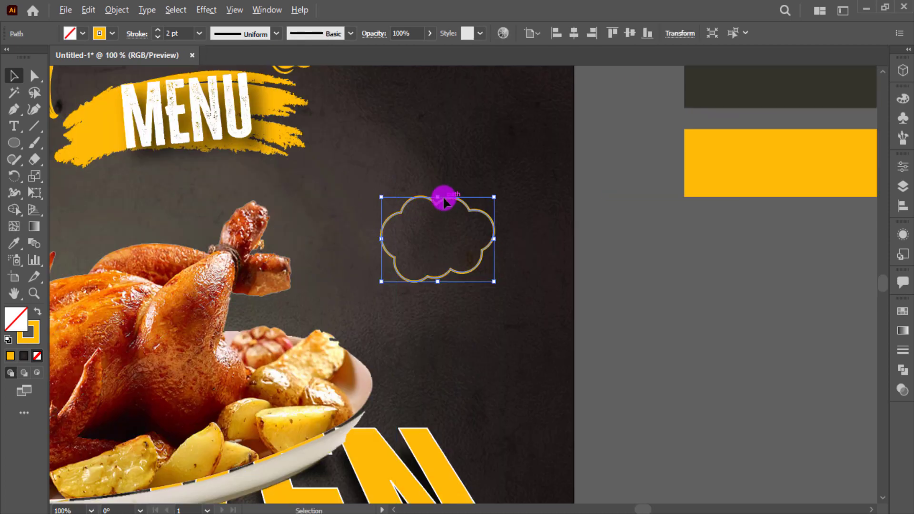
{"action": "left_click", "coordinate": [13, 167]}
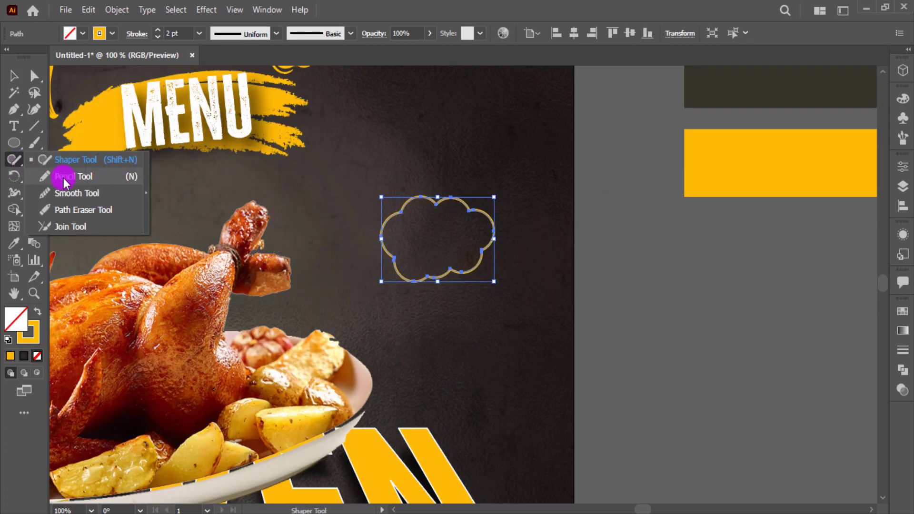
{"action": "left_click", "coordinate": [63, 178]}
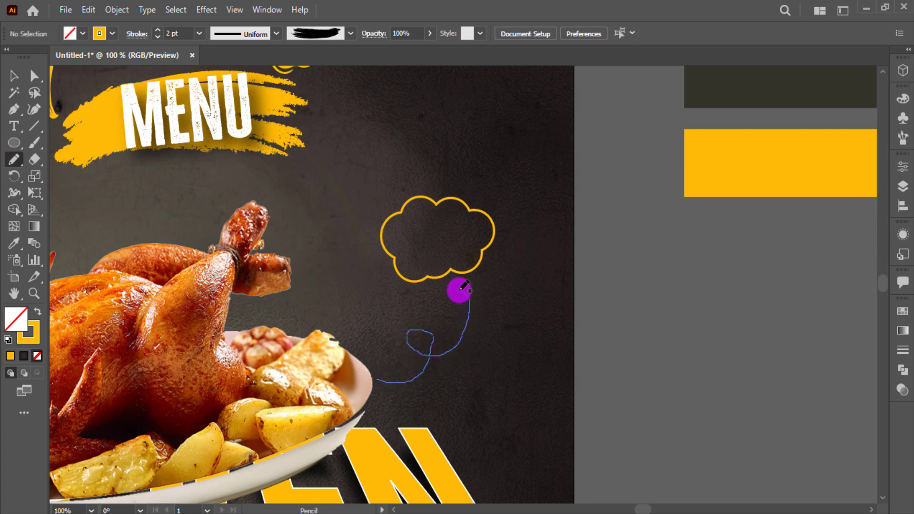
{"action": "left_click_drag", "start_coordinate": [462, 288], "coordinate": [461, 287]}
Create a three-point star triangle with solid yellow fill and no stroke
{"action": "left_click_drag", "start_coordinate": [17, 143], "coordinate": [67, 206]}
{"action": "left_click", "coordinate": [674, 310]}
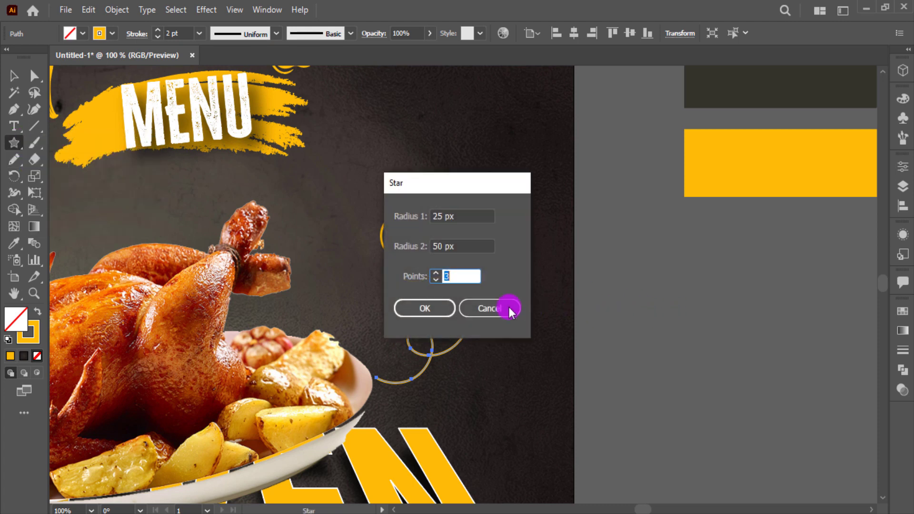
{"action": "left_click", "coordinate": [429, 307]}
{"action": "key", "text": "shift+x"}
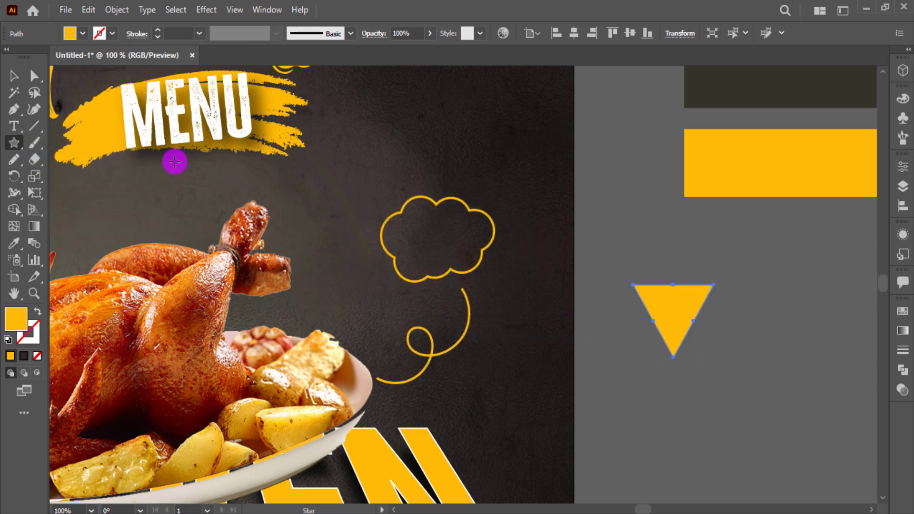
Rotate, shrink and place the triangle at the trail's end, then select trail and cloud
{"action": "left_click", "coordinate": [20, 74]}
{"action": "left_click_drag", "start_coordinate": [714, 279], "coordinate": [647, 370]}
{"action": "left_click_drag", "start_coordinate": [713, 357], "coordinate": [688, 335]}
{"action": "scroll", "coordinate": [689, 329], "scroll_direction": "up", "scroll_amount": 3}
{"action": "left_click_drag", "start_coordinate": [686, 285], "coordinate": [227, 257]}
{"action": "left_click", "coordinate": [200, 361]}
{"action": "left_click", "coordinate": [259, 156], "text": "shift"}
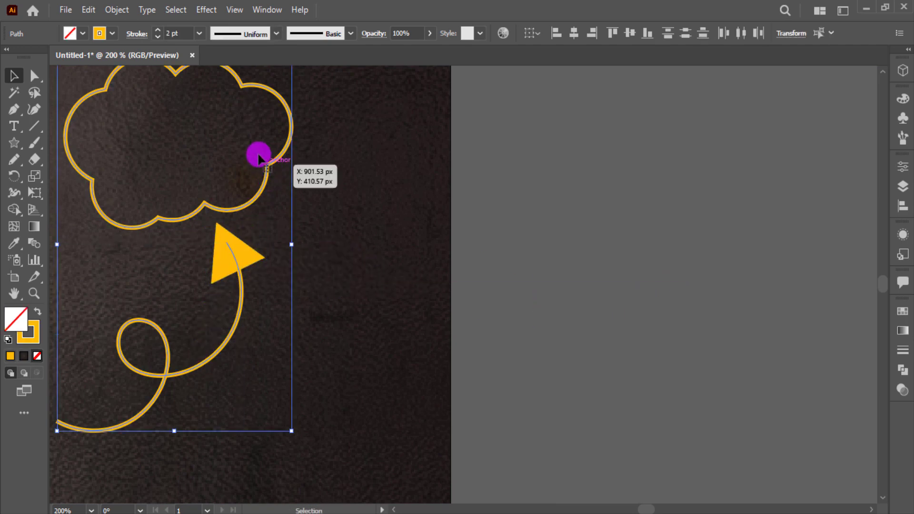
Turn on Dashed Line for the cloud and trail strokes with an 8 pt dash
{"action": "left_click", "coordinate": [142, 33]}
{"action": "left_click", "coordinate": [9, 130]}
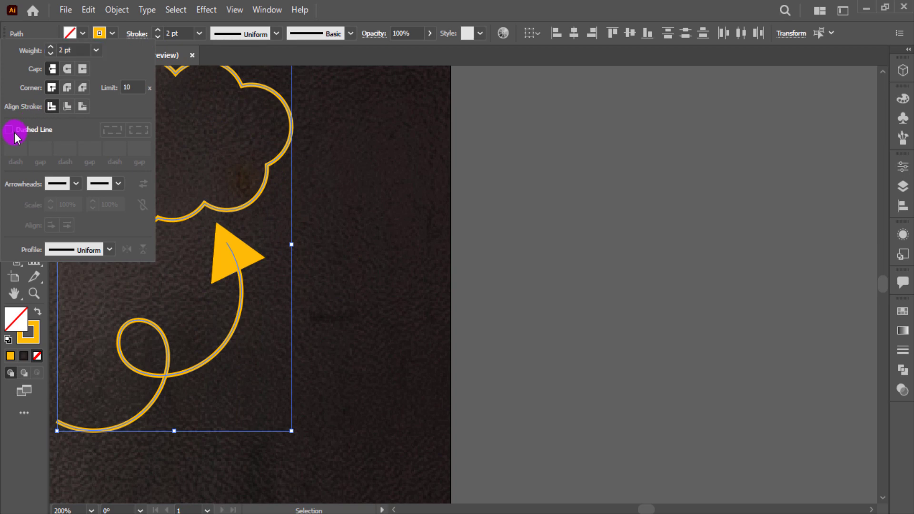
{"action": "left_click", "coordinate": [15, 150]}
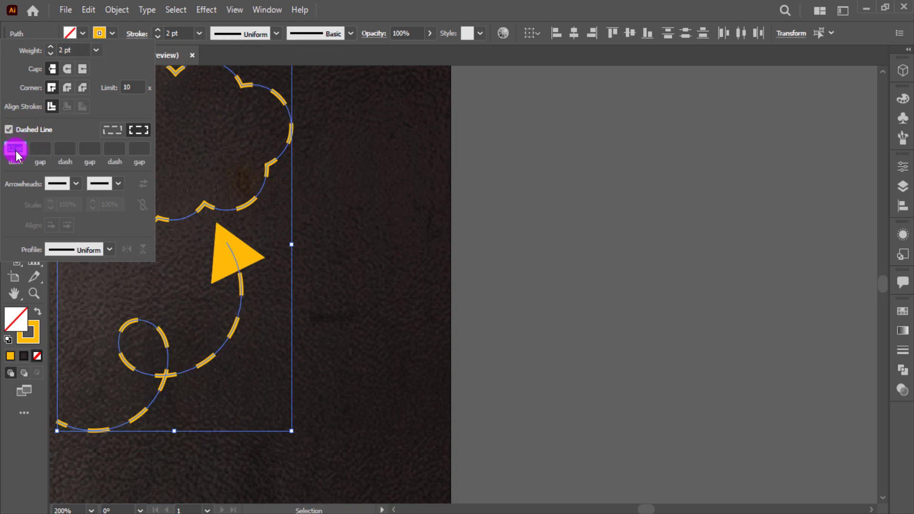
{"action": "key", "text": "Down"}
{"action": "key", "text": "Down"}
{"action": "key", "text": "Down"}
{"action": "key", "text": "Down"}
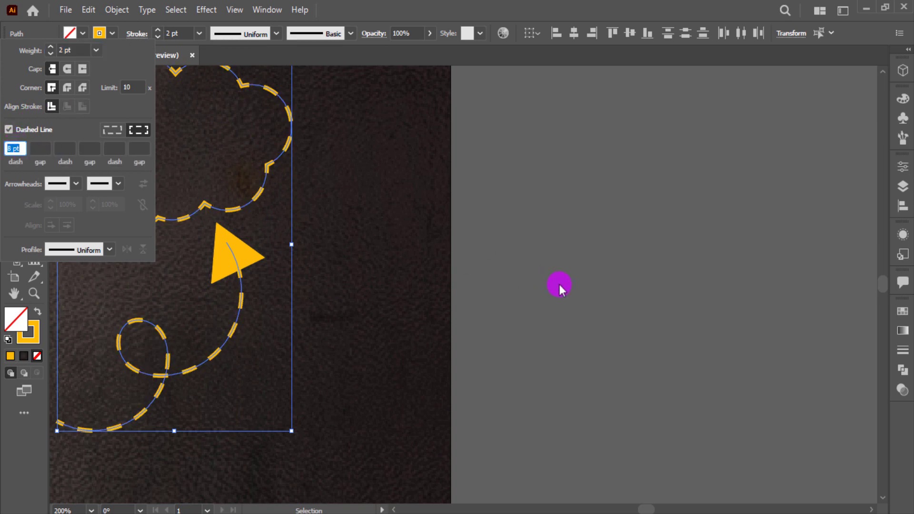
{"action": "left_click", "coordinate": [560, 285]}
{"action": "scroll", "coordinate": [561, 284], "scroll_direction": "down", "scroll_amount": 2}
{"action": "key", "text": "ctrl+shift+a"}
Add a '25%' text object beside the poster
{"action": "key", "text": "t"}
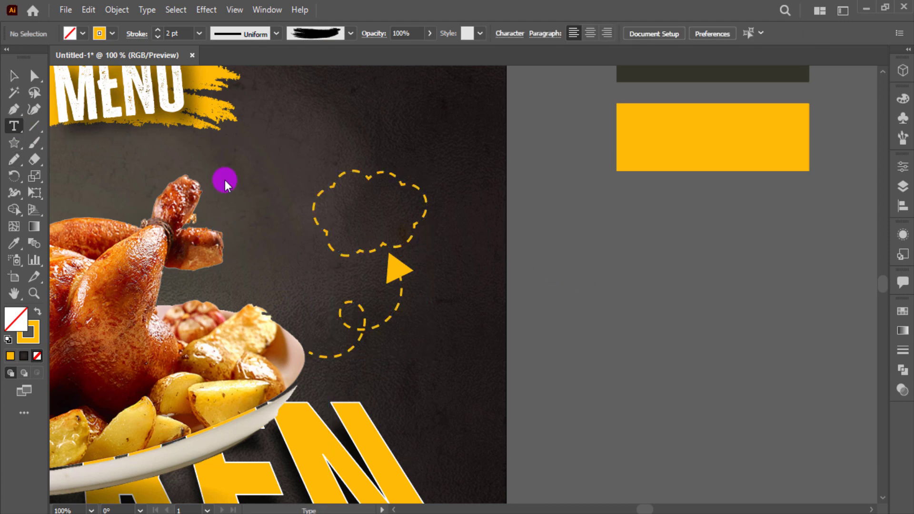
{"action": "left_click", "coordinate": [588, 279]}
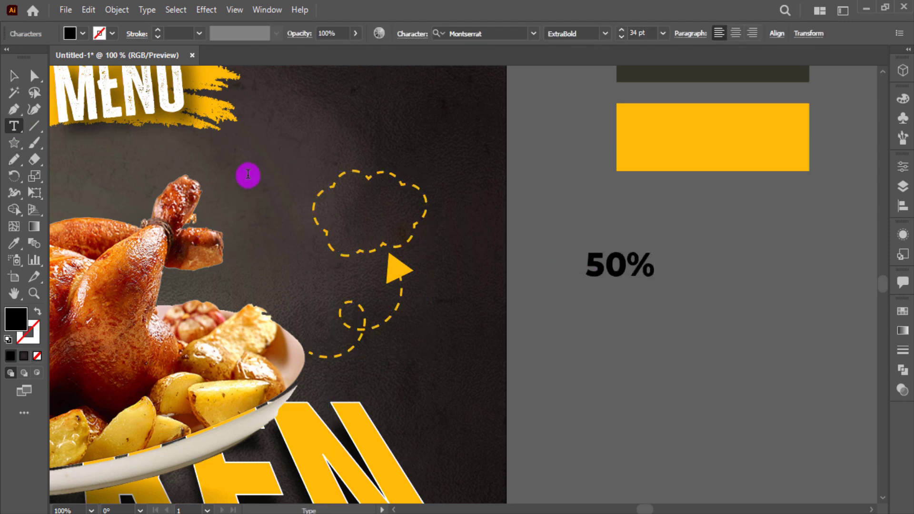
{"action": "key", "text": "BackSpace"}
{"action": "key", "text": "BackSpace"}
{"action": "key", "text": "BackSpace"}
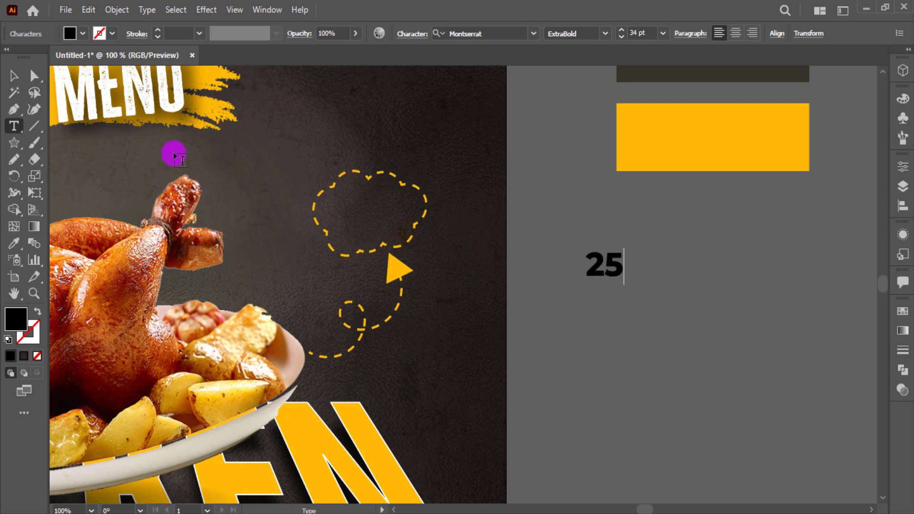
{"action": "type", "text": "25%"}
{"action": "left_click", "coordinate": [13, 75]}
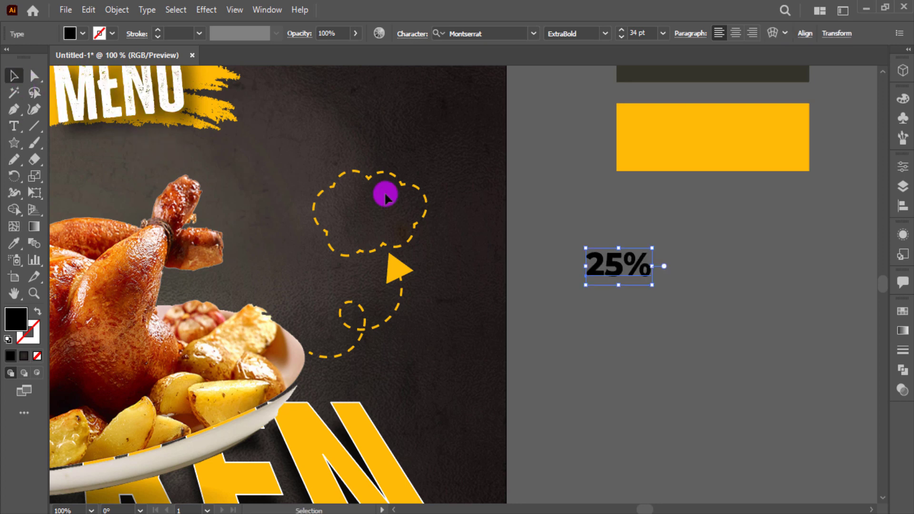
Duplicate the 25% text directly below and change the copy to 'OFF'
{"action": "left_click_drag", "start_coordinate": [618, 285], "coordinate": [620, 300]}
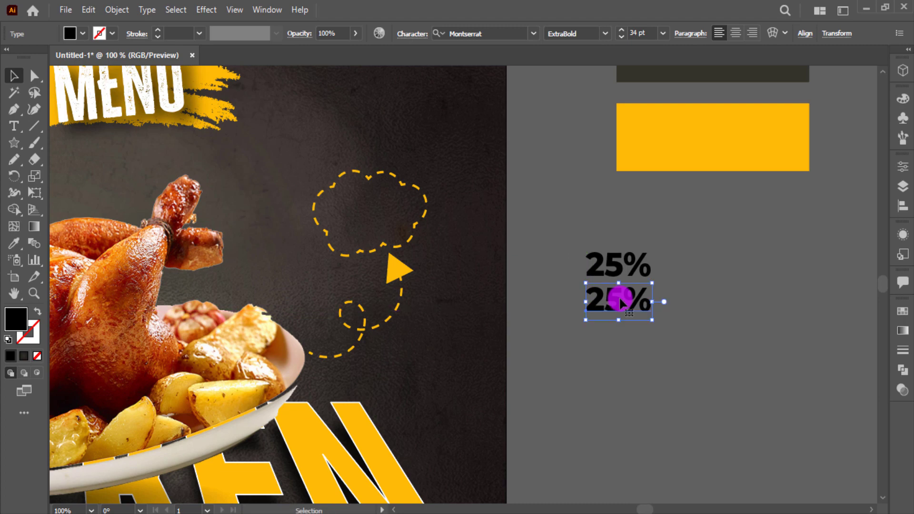
{"action": "double_click", "coordinate": [620, 297]}
{"action": "type", "text": "OFF"}
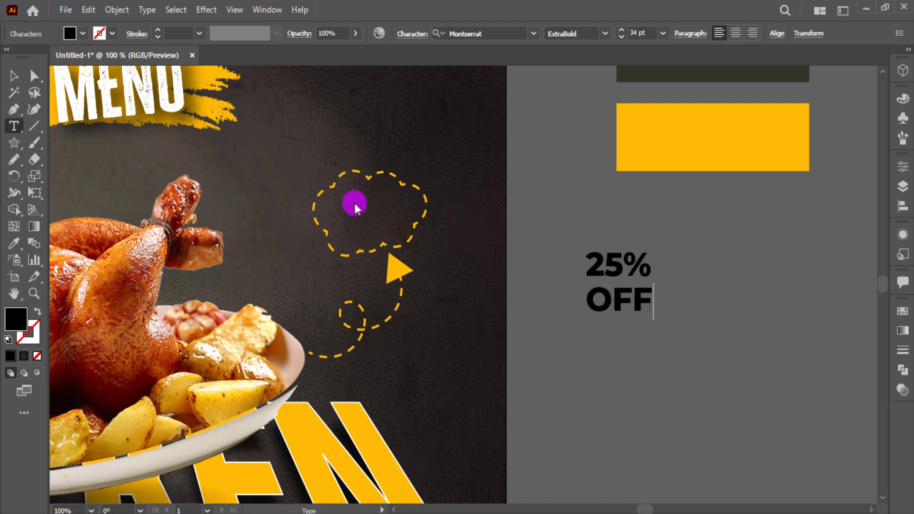
{"action": "left_click", "coordinate": [14, 75]}
{"action": "scroll", "coordinate": [302, 214], "scroll_direction": "up", "scroll_amount": 5}
{"action": "scroll", "coordinate": [660, 404], "scroll_direction": "down", "scroll_amount": 5}
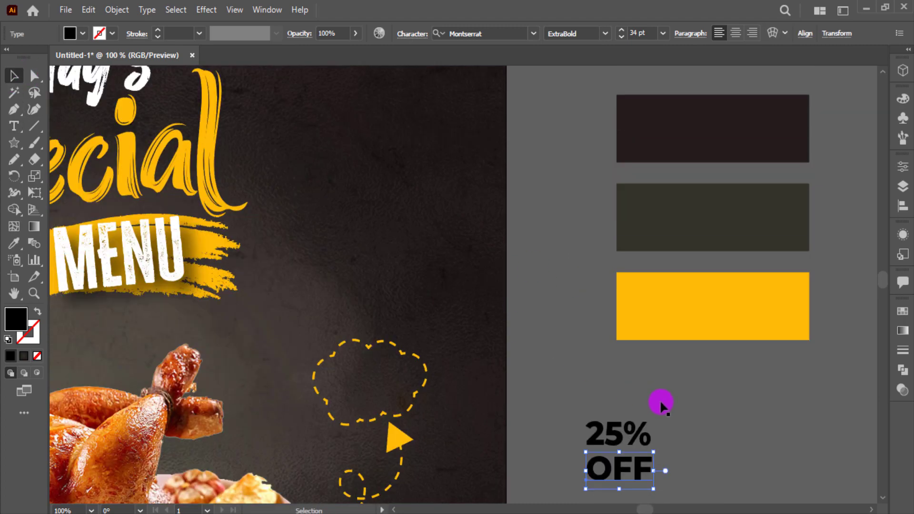
{"action": "scroll", "coordinate": [662, 401], "scroll_direction": "up", "scroll_amount": 2}
{"action": "left_click_drag", "start_coordinate": [652, 395], "coordinate": [604, 364]}
Remove the % sign from the 25 text
{"action": "key", "text": "t"}
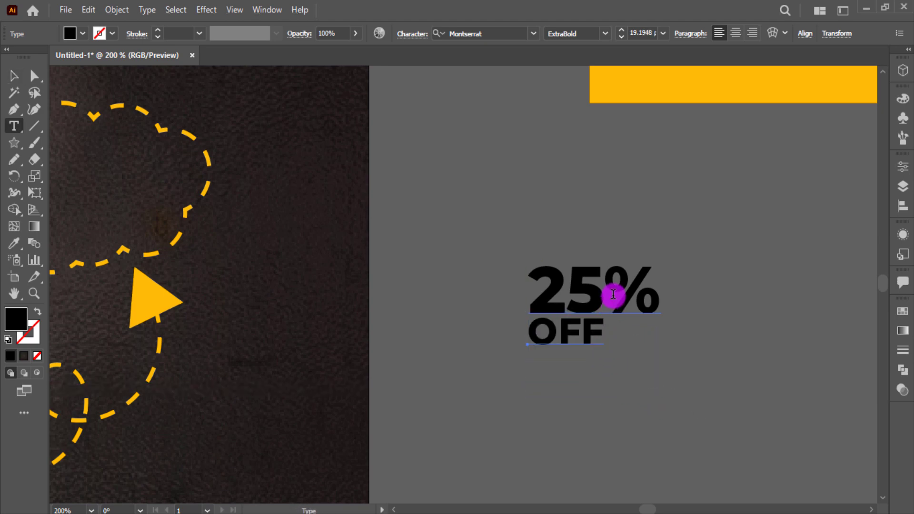
{"action": "left_click_drag", "start_coordinate": [612, 296], "coordinate": [645, 299]}
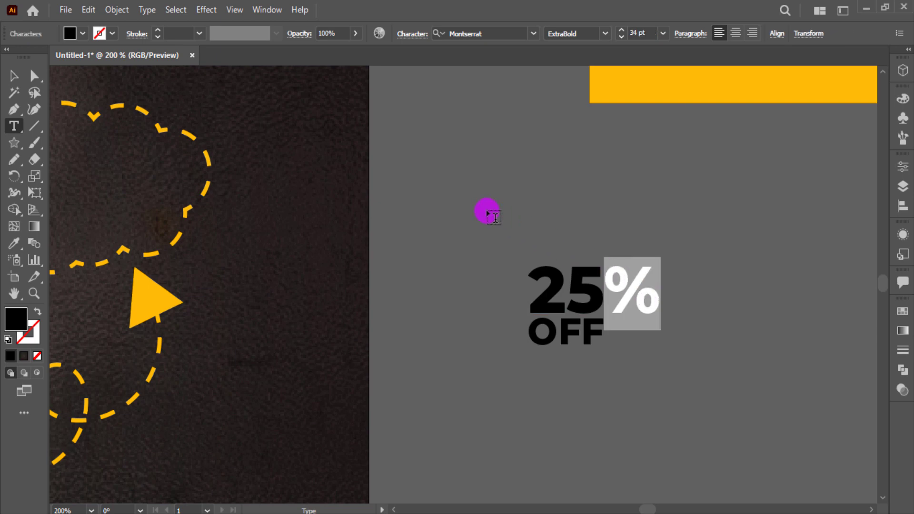
{"action": "type", "text": "X"}
{"action": "key", "text": "ctrl+z"}
{"action": "key", "text": "BackSpace"}
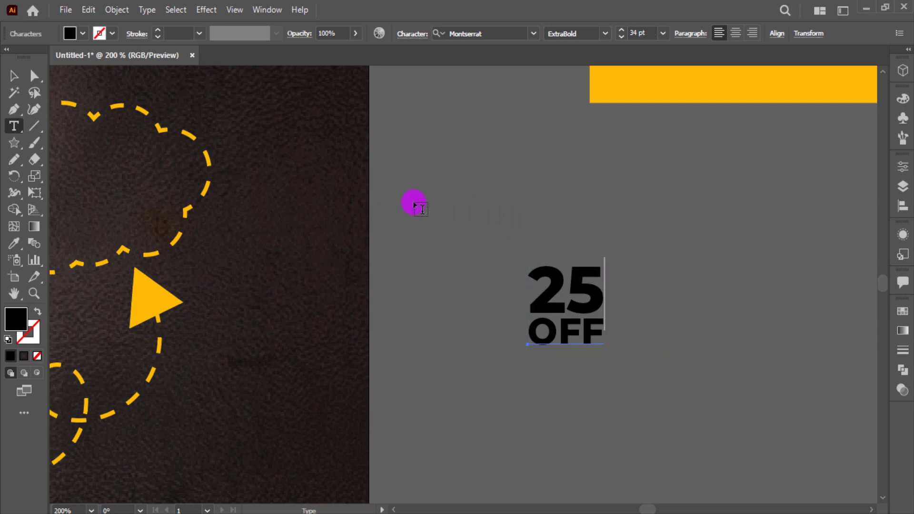
{"action": "key", "text": "Escape"}
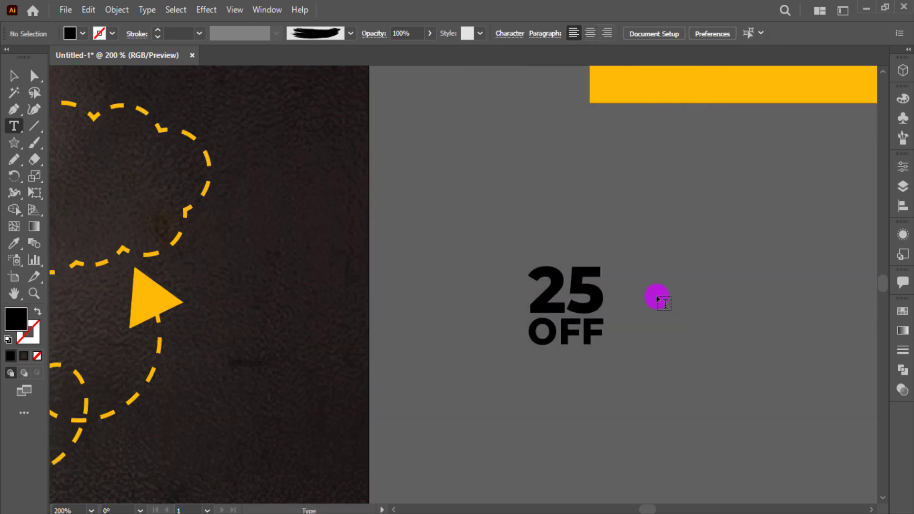
Add a separate, larger % sign placed right against the 25
{"action": "left_click", "coordinate": [658, 300]}
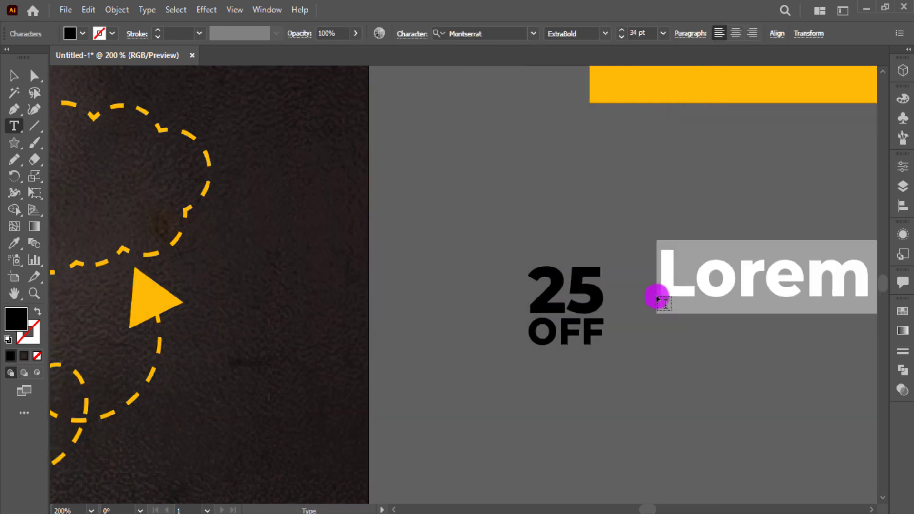
{"action": "type", "text": "%"}
{"action": "left_click", "coordinate": [15, 76]}
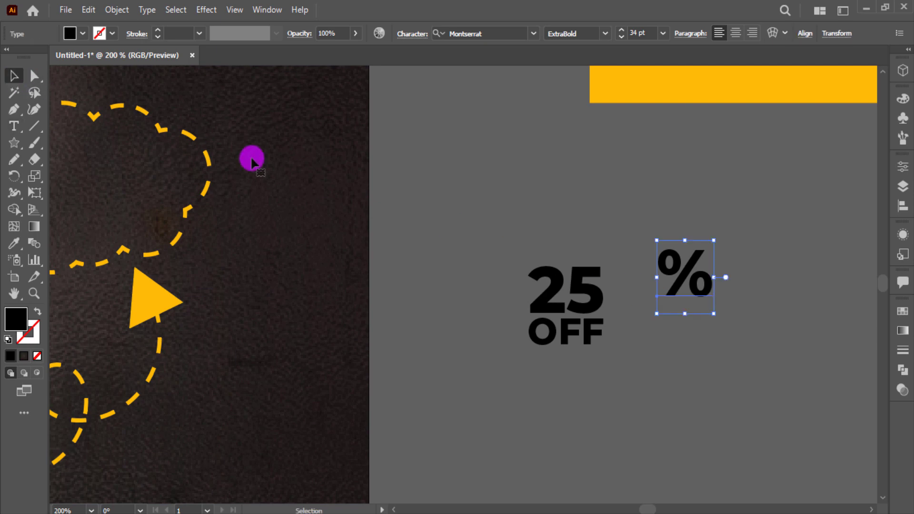
{"action": "left_click_drag", "start_coordinate": [714, 315], "coordinate": [739, 341]}
{"action": "left_click_drag", "start_coordinate": [699, 310], "coordinate": [648, 325]}
{"action": "left_click_drag", "start_coordinate": [694, 363], "coordinate": [695, 365]}
{"action": "left_click_drag", "start_coordinate": [649, 327], "coordinate": [645, 328]}
{"action": "key", "text": "ctrl+shift+a"}
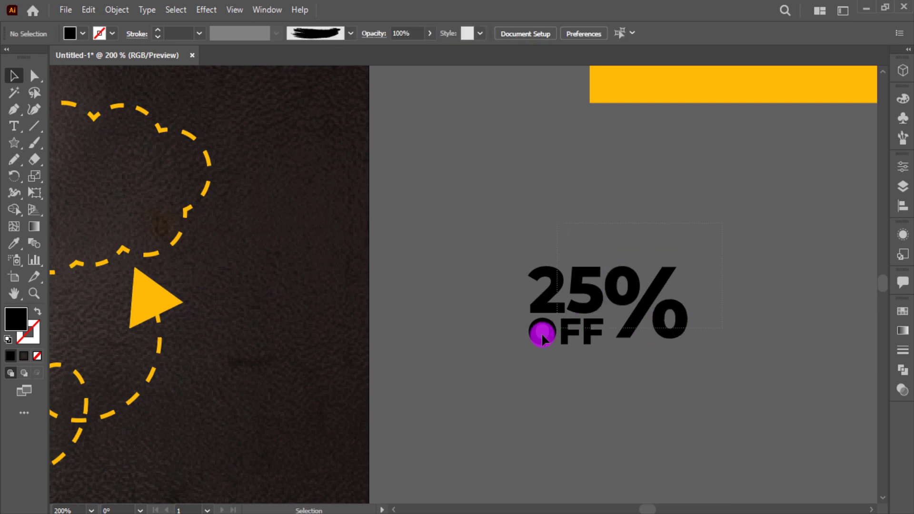
Fill the 25 OFF text white
{"action": "left_click", "coordinate": [541, 329]}
{"action": "key", "text": "ctrl+0"}
{"action": "left_click", "coordinate": [690, 325]}
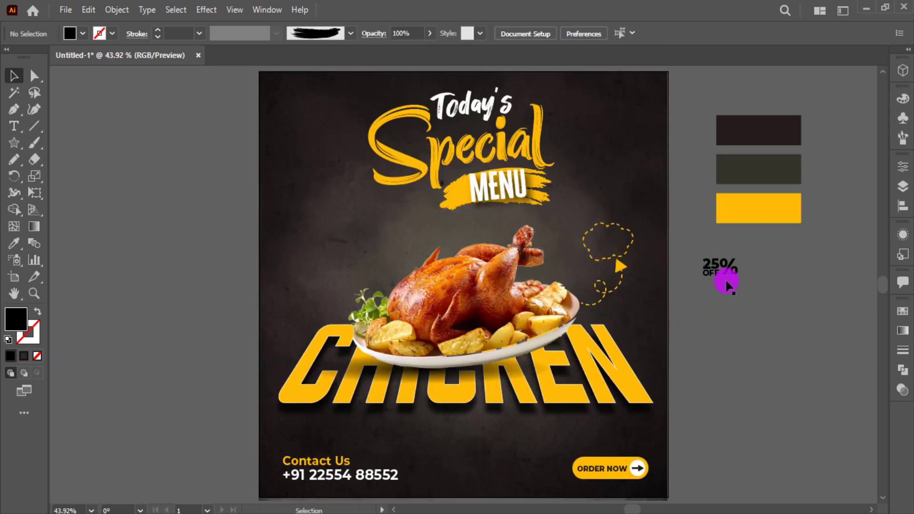
{"action": "left_click", "coordinate": [727, 275]}
{"action": "left_click_drag", "start_coordinate": [709, 297], "coordinate": [659, 276]}
{"action": "left_click", "coordinate": [82, 33]}
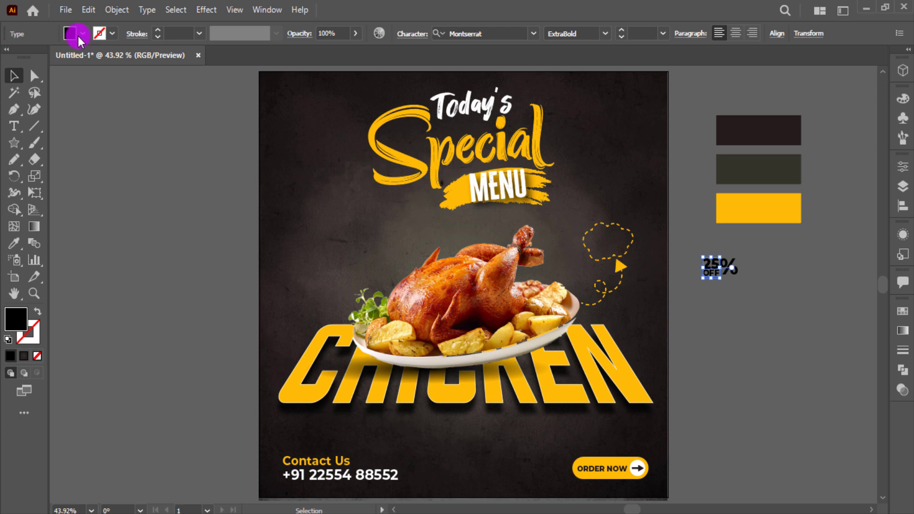
{"action": "left_click", "coordinate": [27, 60]}
Colour the % sign with the swatch yellow using the Eyedropper
{"action": "left_click", "coordinate": [764, 291]}
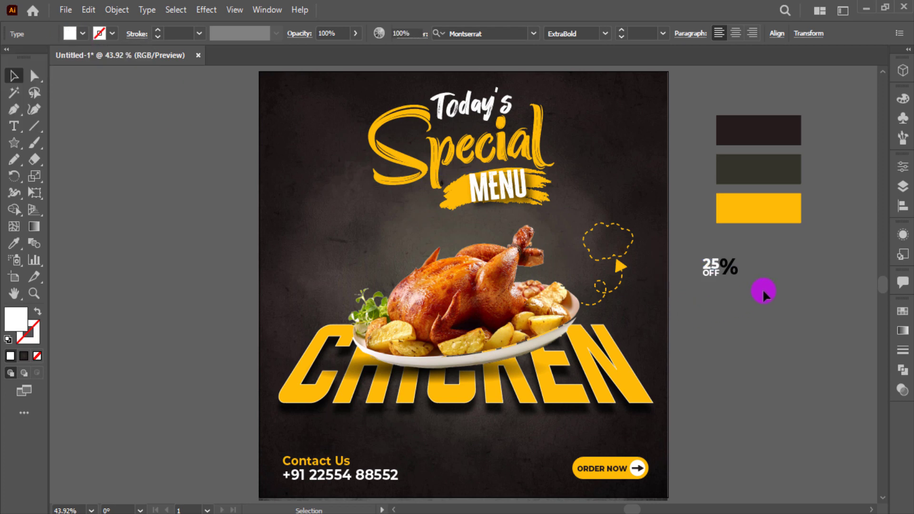
{"action": "left_click", "coordinate": [732, 273]}
{"action": "key", "text": "i"}
{"action": "left_click", "coordinate": [795, 193]}
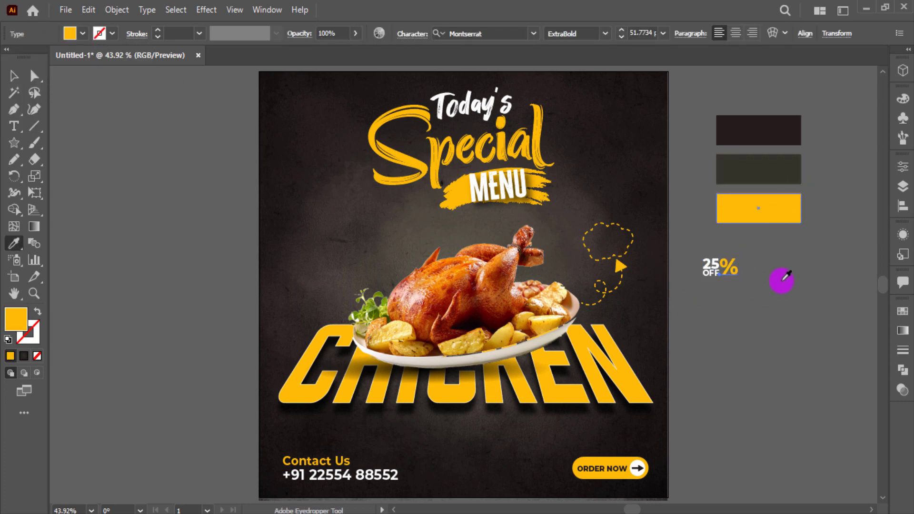
Move the 25% OFF badge text inside the dashed cloud and shrink it to fit
{"action": "left_click", "coordinate": [776, 302], "text": "ctrl"}
{"action": "left_click", "coordinate": [706, 290], "text": "ctrl"}
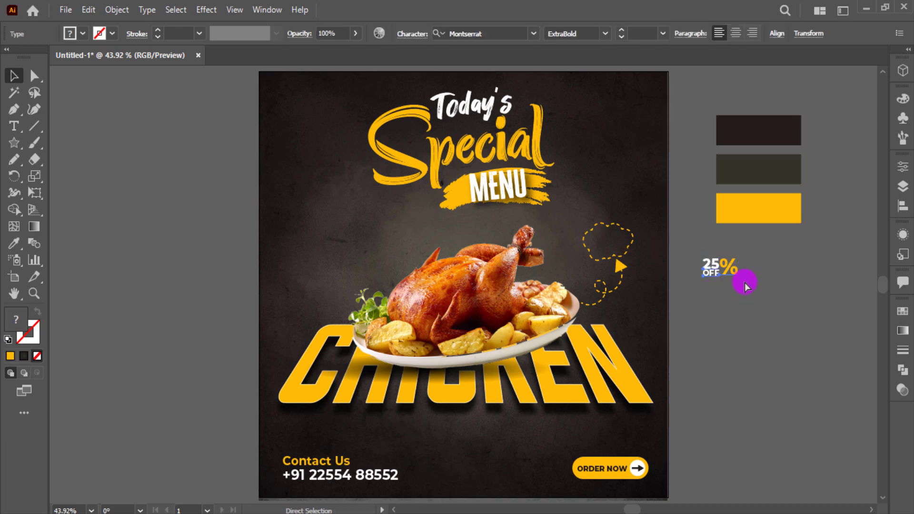
{"action": "left_click_drag", "start_coordinate": [721, 265], "coordinate": [601, 242]}
{"action": "scroll", "coordinate": [597, 241], "scroll_direction": "up", "scroll_amount": 4}
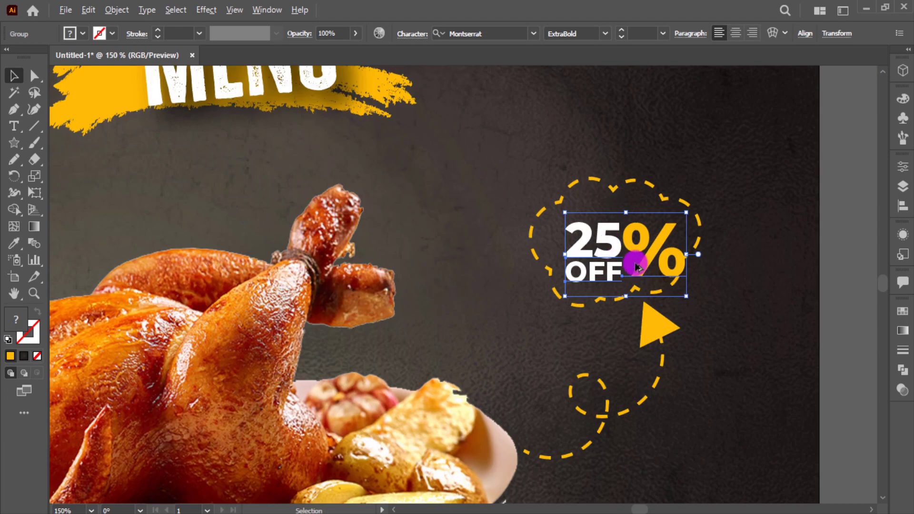
{"action": "left_click_drag", "start_coordinate": [686, 295], "coordinate": [654, 260]}
{"action": "left_click", "coordinate": [763, 277]}
{"action": "left_click", "coordinate": [740, 262]}
{"action": "key", "text": "ctrl+0"}
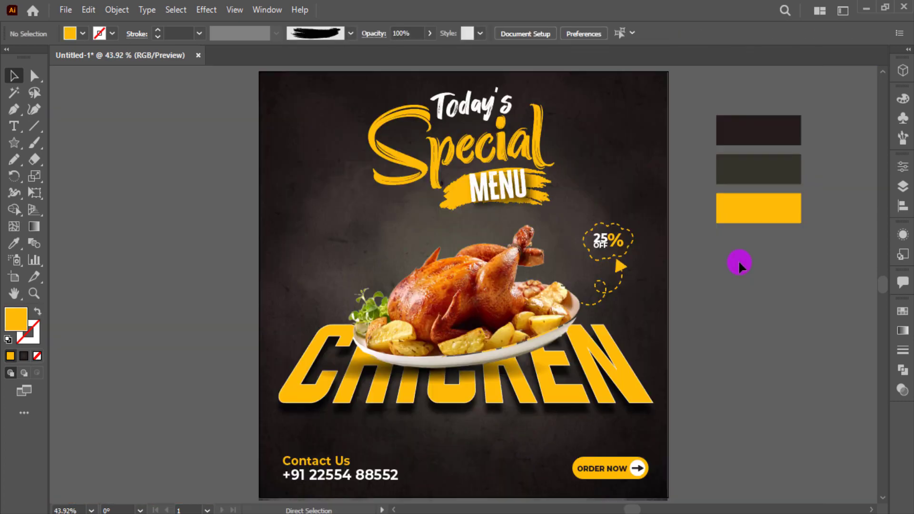
Select the chicken photo to work on it up close
{"action": "scroll", "coordinate": [610, 334], "scroll_direction": "up", "scroll_amount": 5}
{"action": "left_click", "coordinate": [550, 366]}
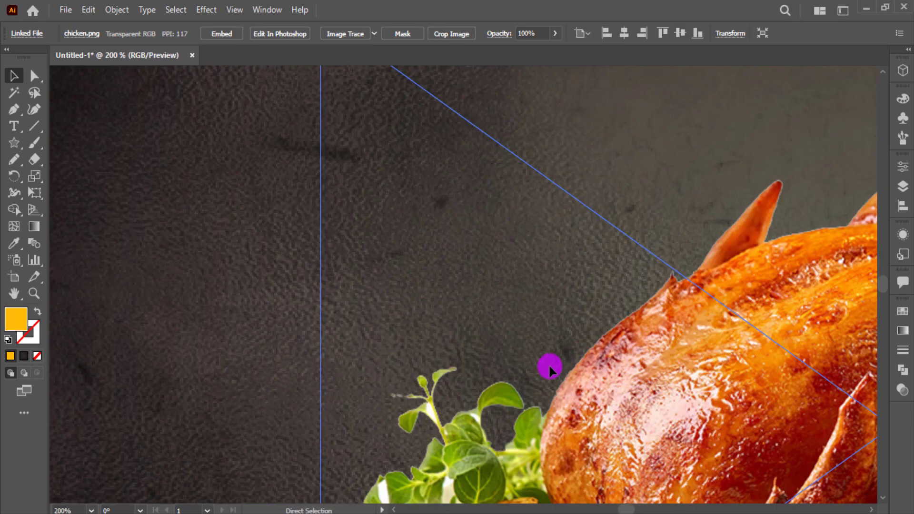
{"action": "key", "text": "ctrl+2"}
Draw a curved arc with the Pen tool starting left of the chicken
{"action": "key", "text": "p"}
{"action": "left_click_drag", "start_coordinate": [550, 296], "coordinate": [263, 326]}
{"action": "scroll", "coordinate": [344, 317], "scroll_direction": "down", "scroll_amount": 1}
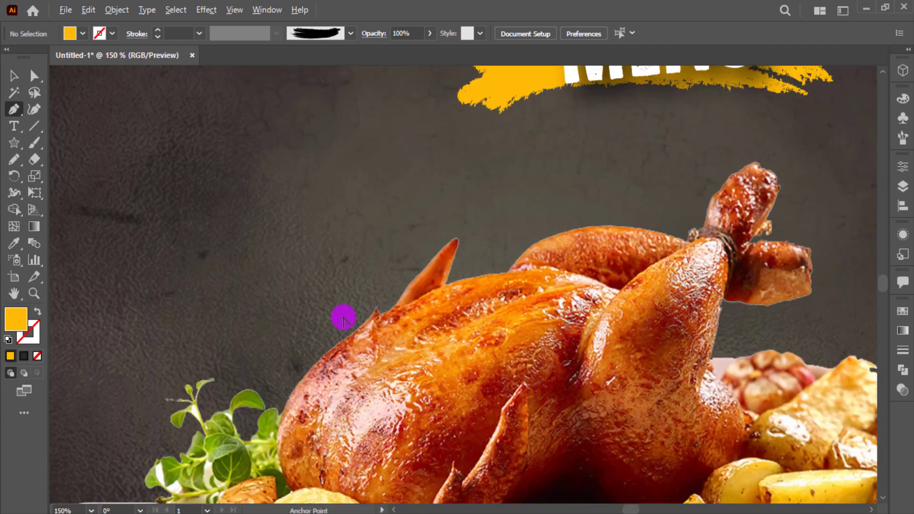
{"action": "left_click", "coordinate": [256, 375]}
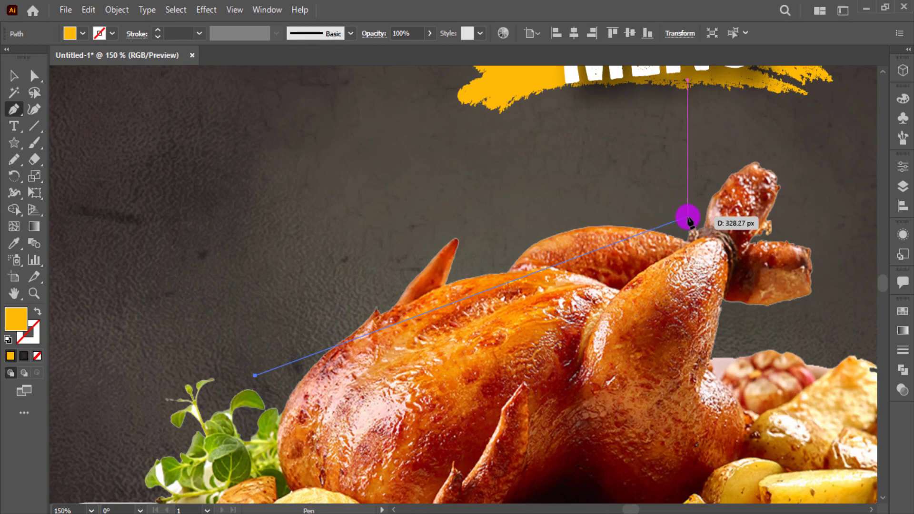
{"action": "left_click_drag", "start_coordinate": [688, 217], "coordinate": [827, 269]}
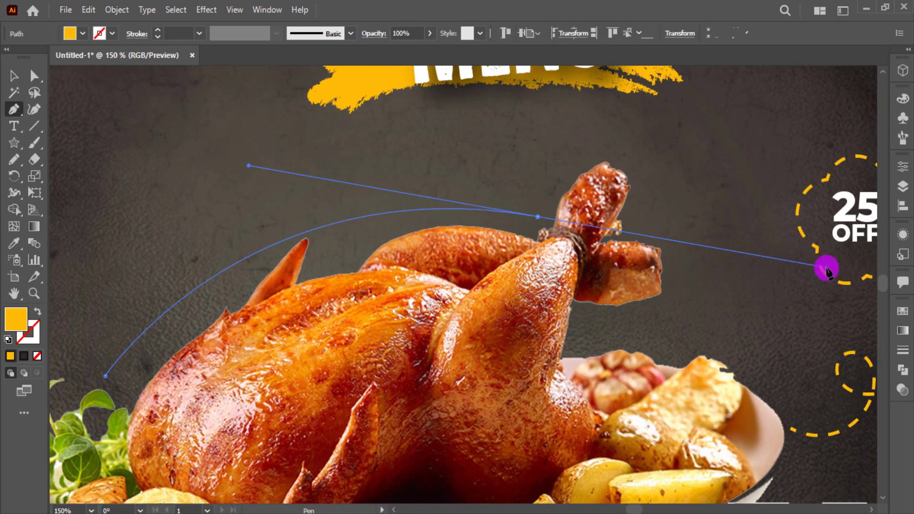
{"action": "left_click", "coordinate": [14, 75]}
{"action": "left_click", "coordinate": [96, 143]}
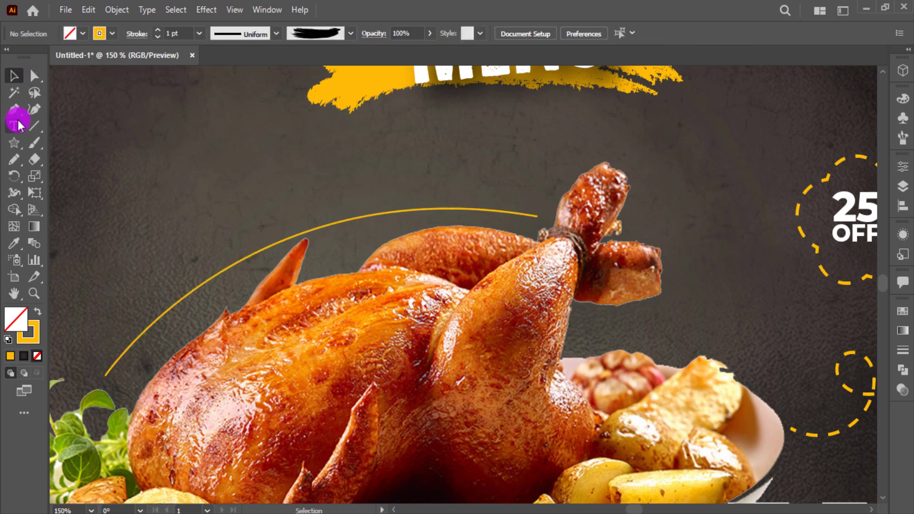
Type 'Hurry Up Limited' along the arc with the Type on a Path tool
{"action": "left_click", "coordinate": [18, 125]}
{"action": "left_click", "coordinate": [83, 161]}
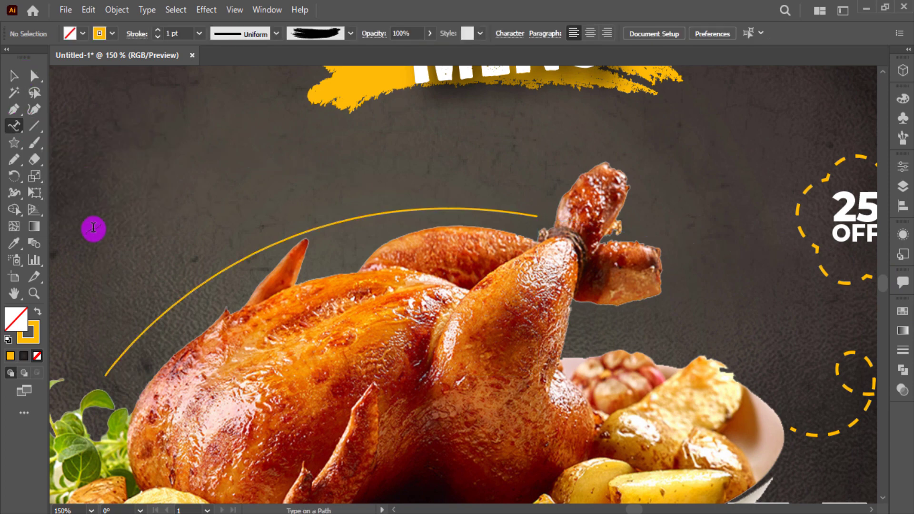
{"action": "left_click", "coordinate": [116, 365]}
{"action": "type", "text": "Hurry Ip"}
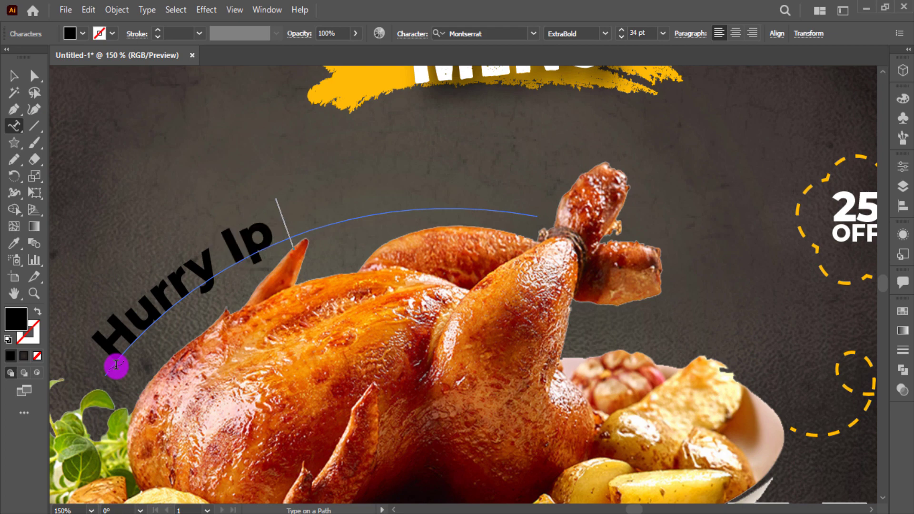
{"action": "key", "text": "BackSpace"}
{"action": "key", "text": "BackSpace"}
{"action": "key", "text": "BackSpace"}
{"action": "type", "text": "Up"}
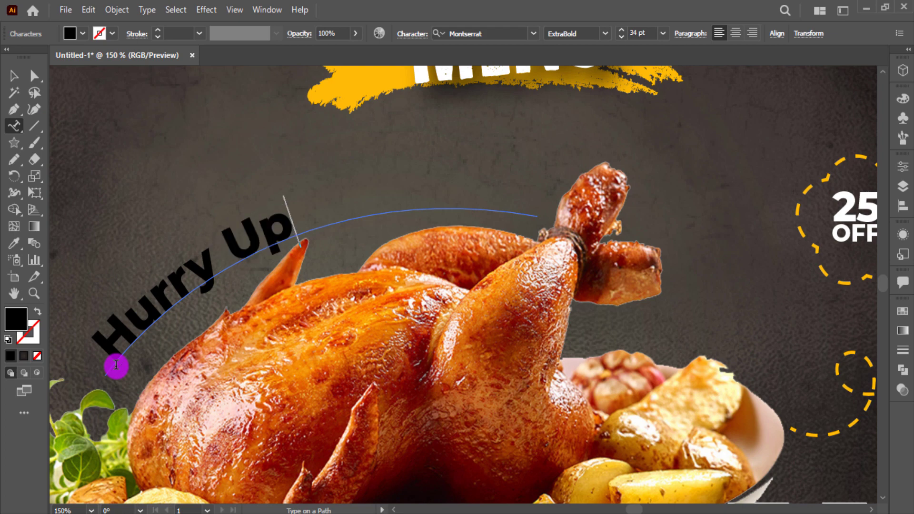
{"action": "type", "text": " Lim"}
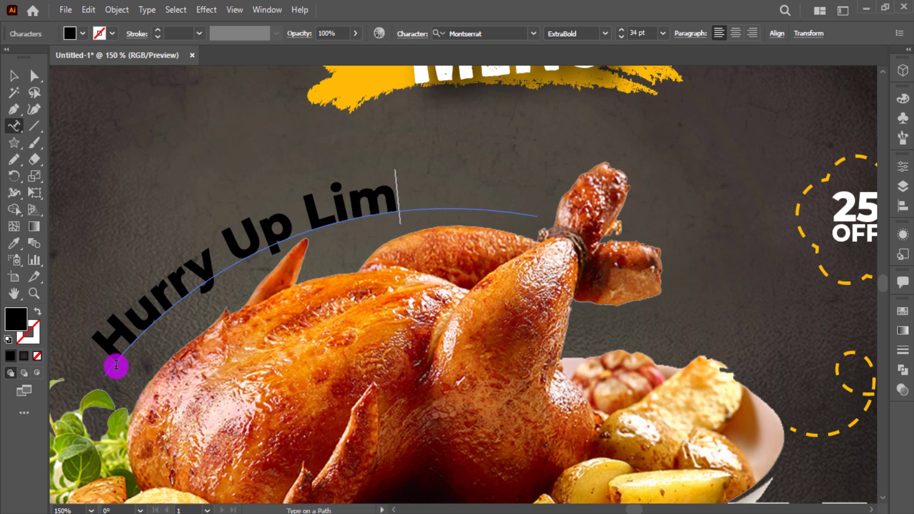
{"action": "type", "text": "ited"}
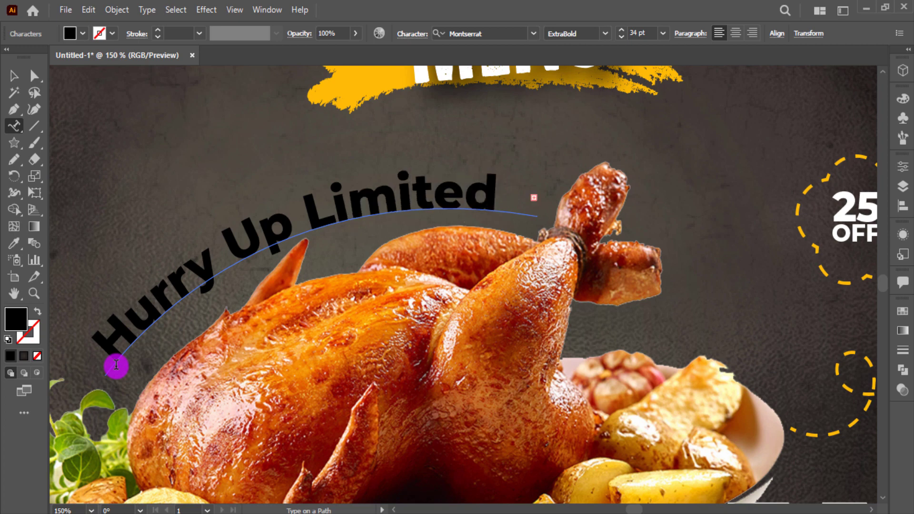
{"action": "left_click", "coordinate": [10, 75]}
Change the curved text's font to Monotype Corsiva, after trying Badcats Regular
{"action": "left_click", "coordinate": [489, 38]}
{"action": "left_click", "coordinate": [531, 37]}
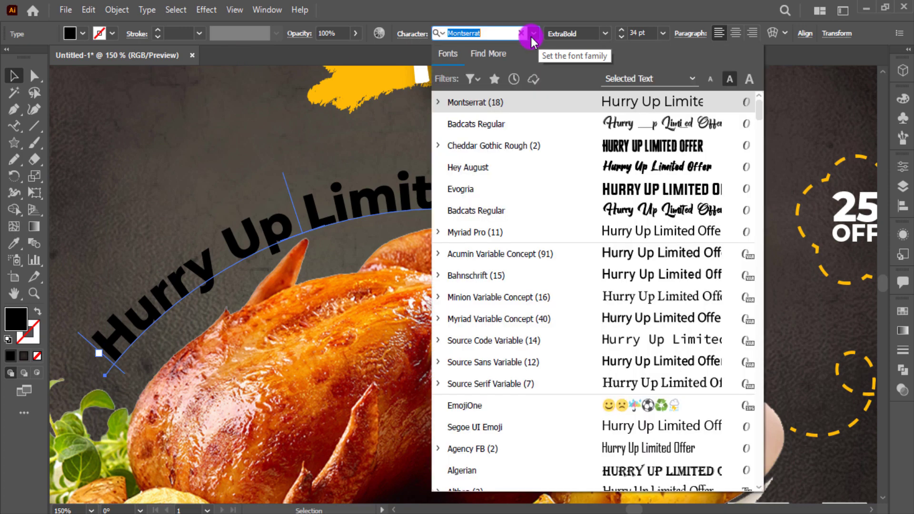
{"action": "left_click", "coordinate": [612, 120]}
{"action": "left_click", "coordinate": [533, 34]}
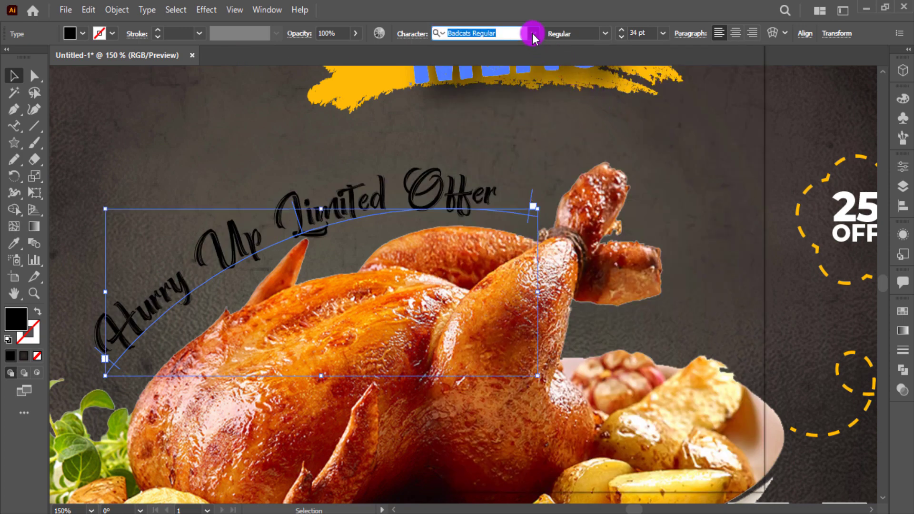
{"action": "scroll", "coordinate": [594, 362], "scroll_direction": "down", "scroll_amount": 1}
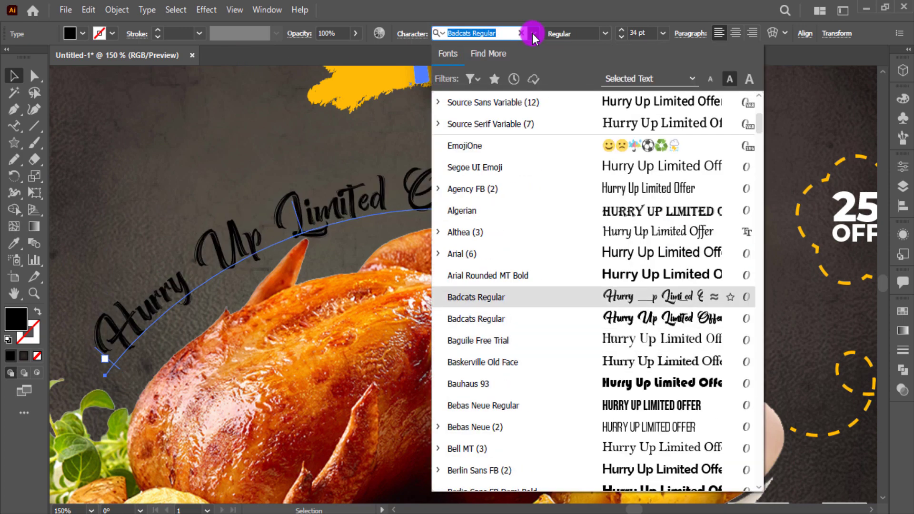
{"action": "scroll", "coordinate": [593, 405], "scroll_direction": "down", "scroll_amount": 4}
{"action": "scroll", "coordinate": [593, 405], "scroll_direction": "down", "scroll_amount": 2}
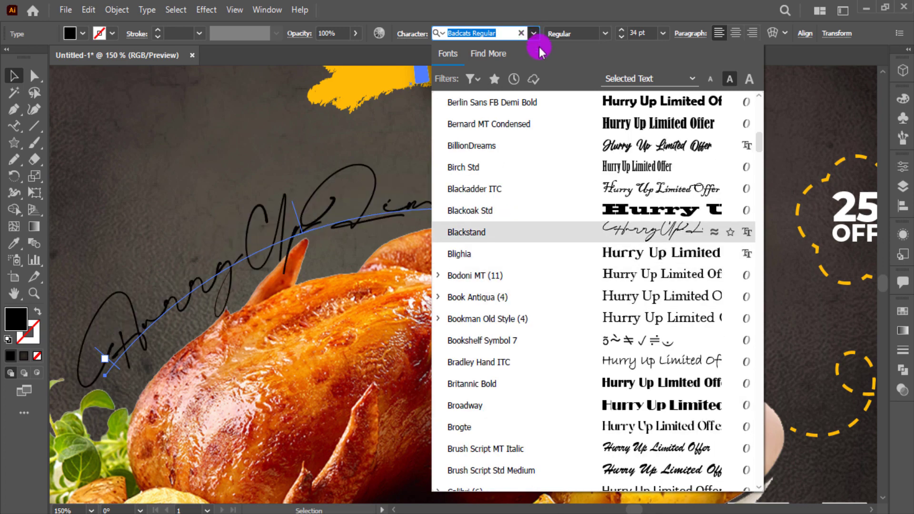
{"action": "scroll", "coordinate": [629, 223], "scroll_direction": "down", "scroll_amount": 6}
{"action": "scroll", "coordinate": [654, 281], "scroll_direction": "down", "scroll_amount": 6}
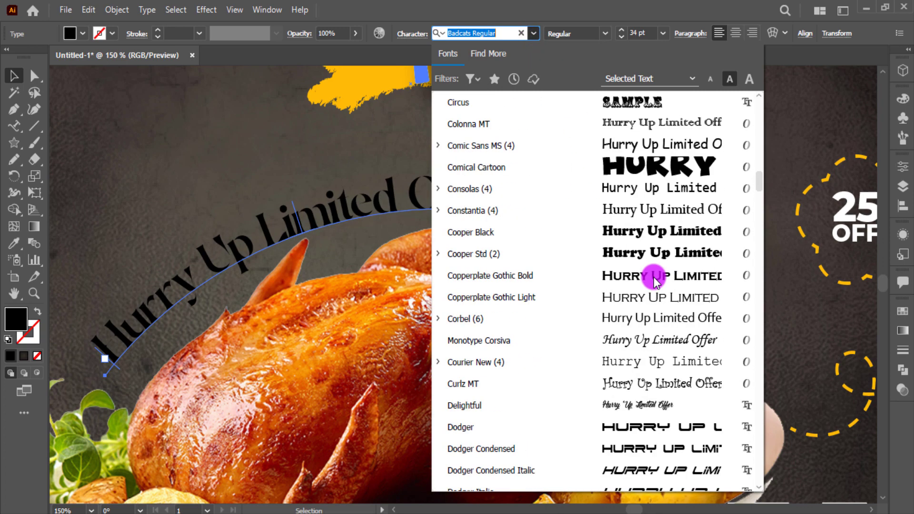
{"action": "scroll", "coordinate": [654, 281], "scroll_direction": "up", "scroll_amount": 1}
{"action": "scroll", "coordinate": [655, 281], "scroll_direction": "down", "scroll_amount": 2}
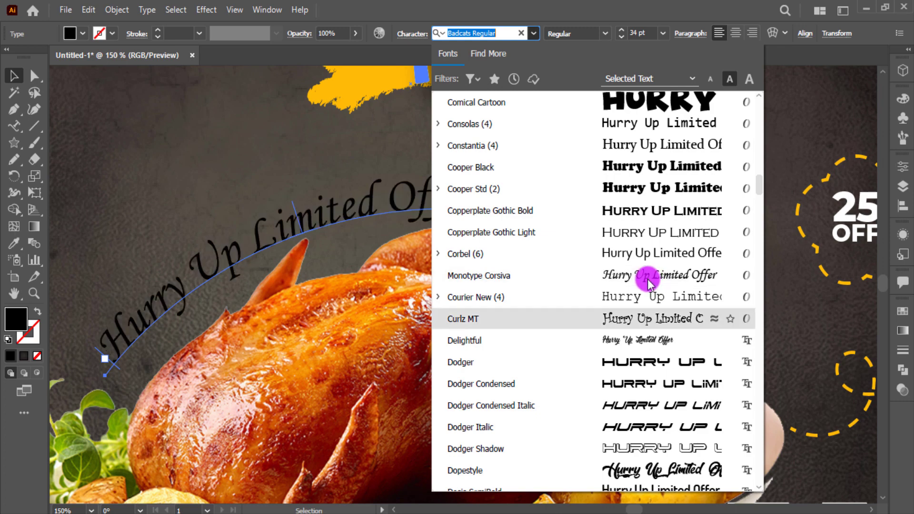
{"action": "left_click", "coordinate": [649, 282]}
Raise the curved text's font size to 37 pt
{"action": "left_click", "coordinate": [642, 32]}
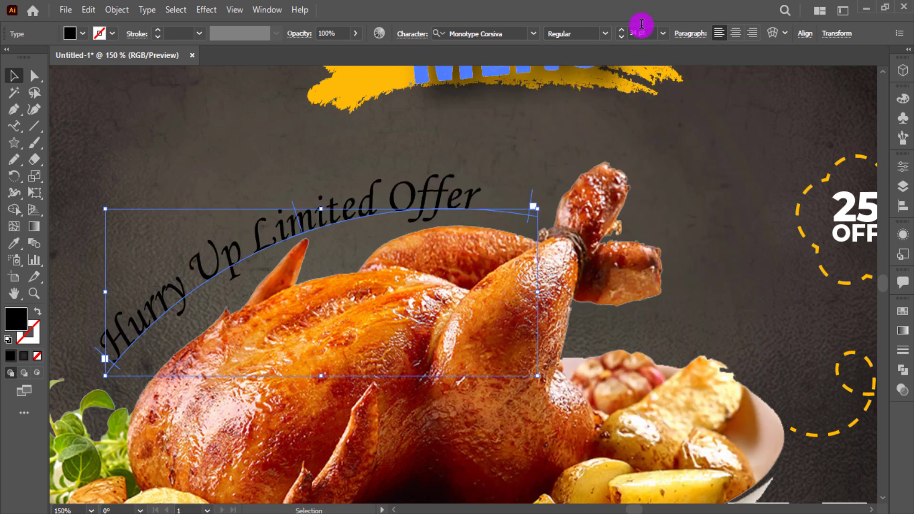
{"action": "scroll", "coordinate": [642, 31], "scroll_direction": "down", "scroll_amount": 11}
{"action": "scroll", "coordinate": [642, 24], "scroll_direction": "up", "scroll_amount": 10}
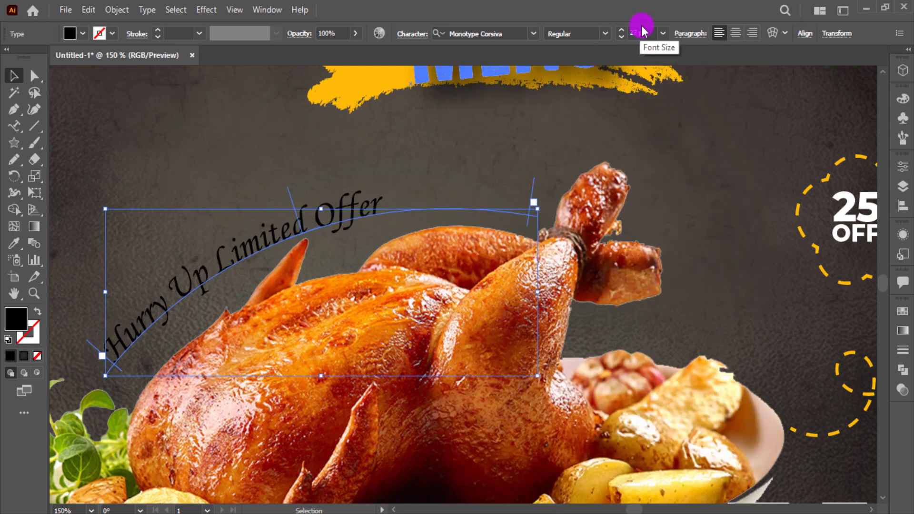
{"action": "scroll", "coordinate": [642, 31], "scroll_direction": "up", "scroll_amount": 1}
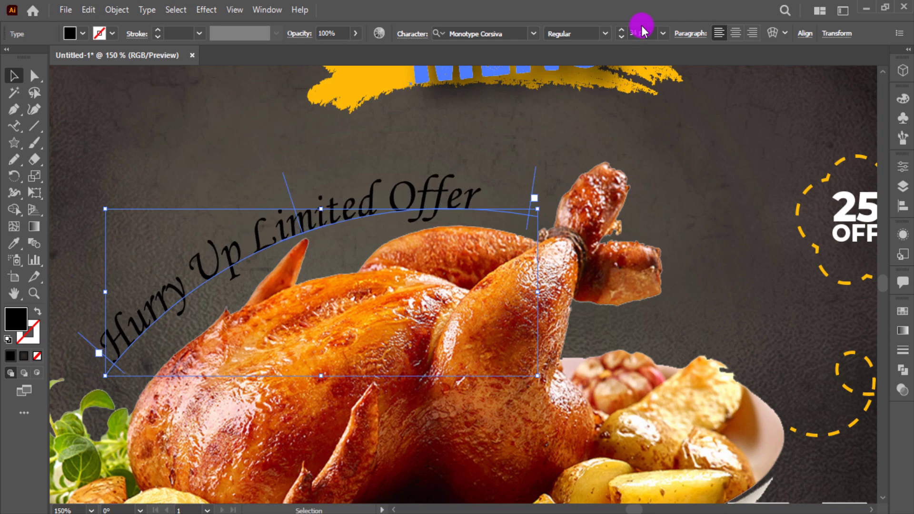
{"action": "scroll", "coordinate": [642, 31], "scroll_direction": "up", "scroll_amount": 3}
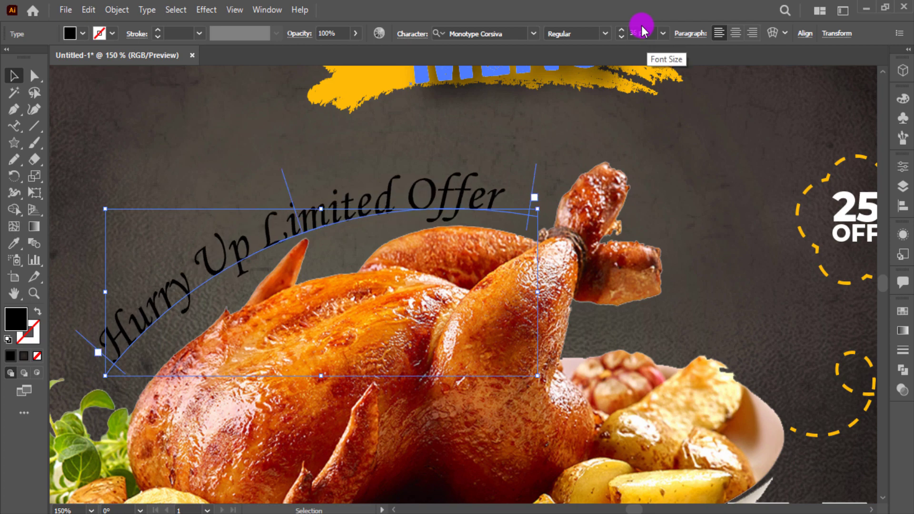
Fill the curved text white and fit the whole poster in view
{"action": "left_click", "coordinate": [79, 37]}
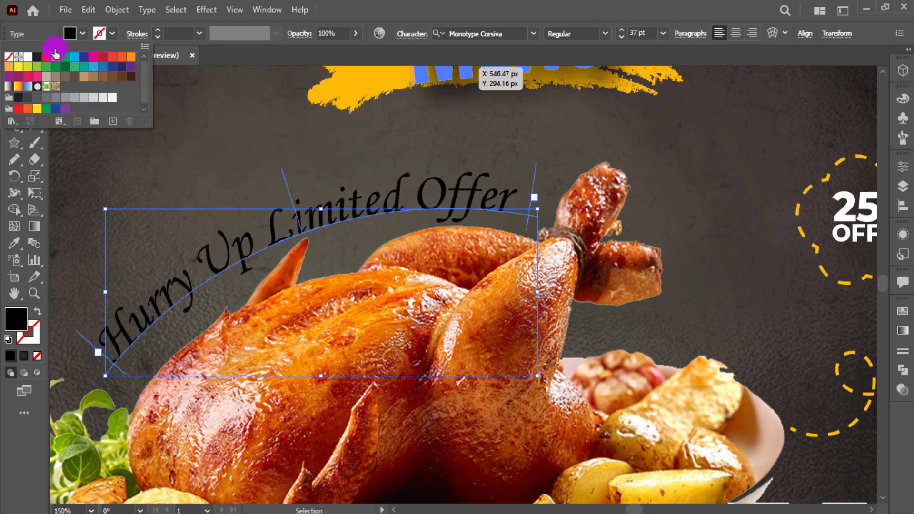
{"action": "left_click", "coordinate": [28, 57]}
{"action": "left_click", "coordinate": [176, 169]}
{"action": "left_click", "coordinate": [176, 170]}
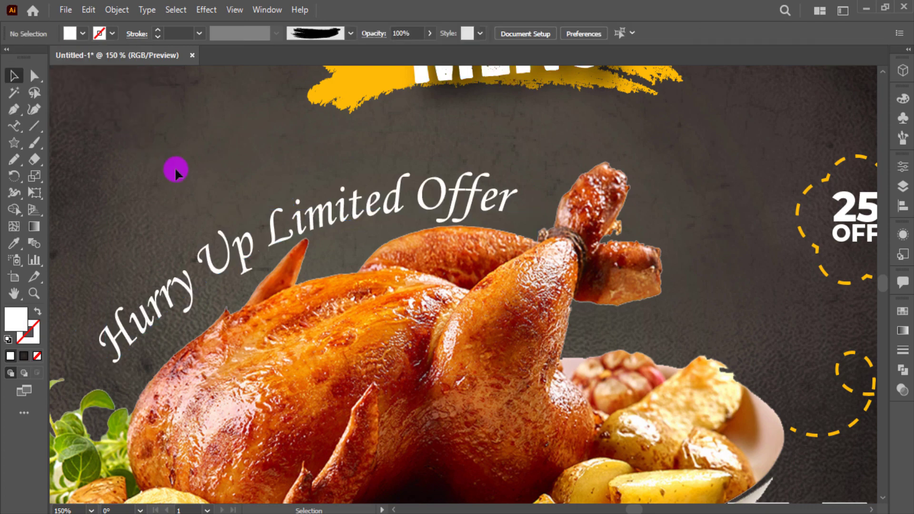
{"action": "key", "text": "ctrl+0"}
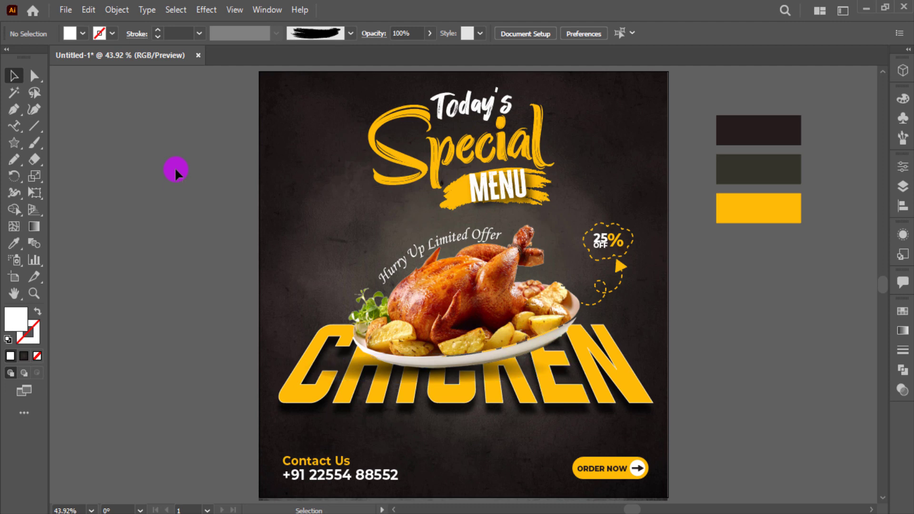
Type a LOGO point-text label and copy the phone number's text style onto it
{"action": "right_click", "coordinate": [21, 132]}
{"action": "left_click", "coordinate": [72, 126]}
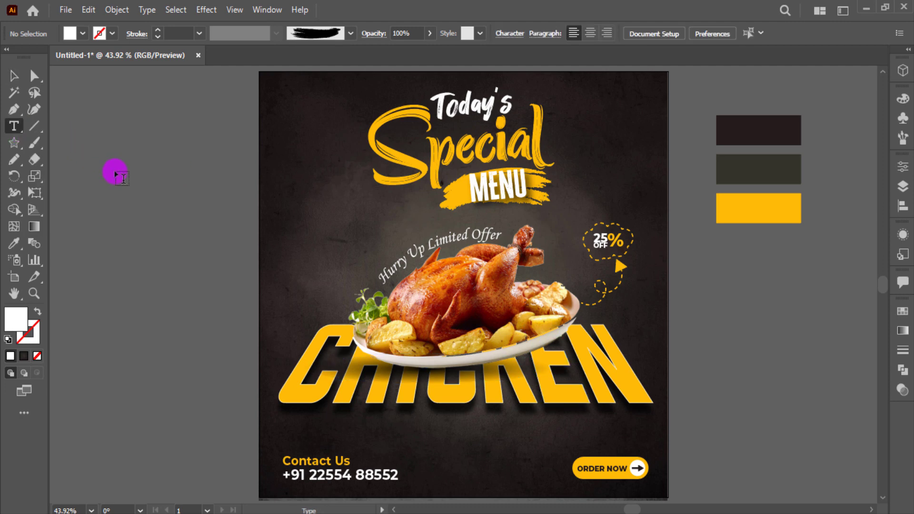
{"action": "left_click", "coordinate": [116, 172]}
{"action": "type", "text": "Hogo"}
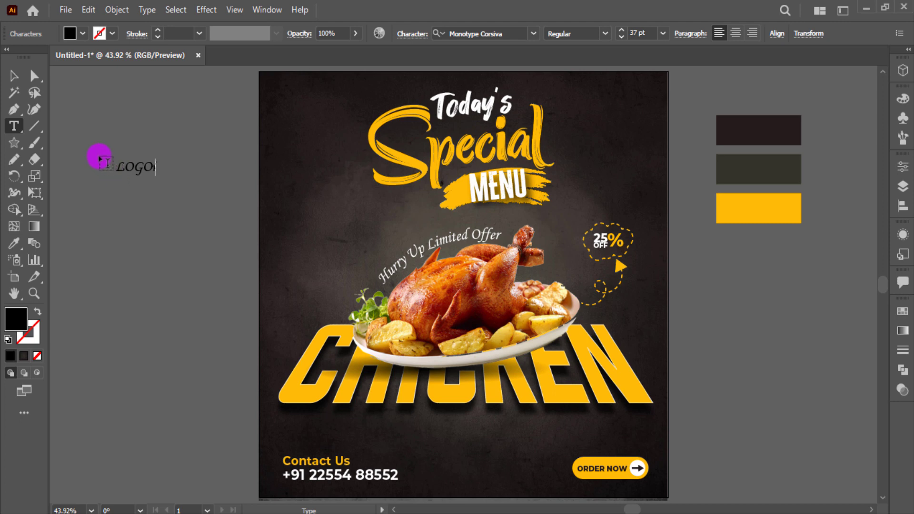
{"action": "left_click", "coordinate": [15, 77]}
{"action": "key", "text": "i"}
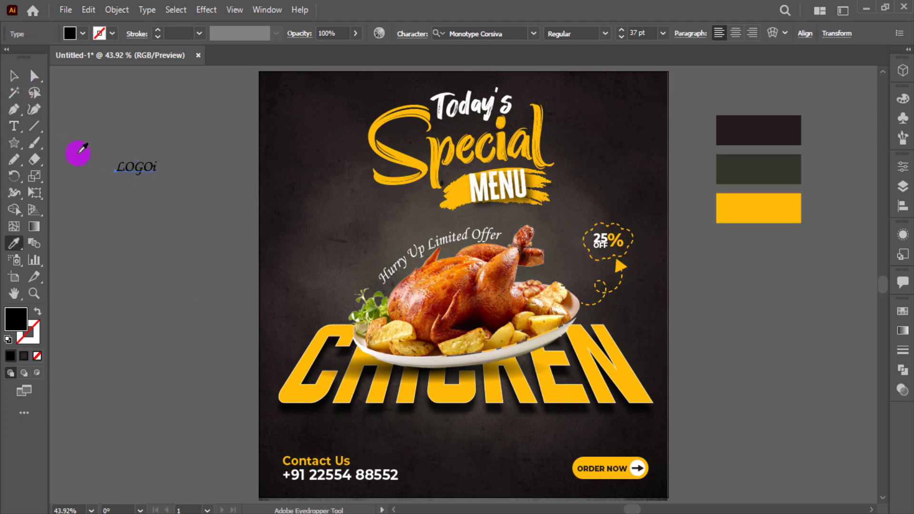
{"action": "left_click", "coordinate": [352, 476]}
{"action": "left_click", "coordinate": [26, 78]}
Remove the stray letter after LOGO and move it into the poster's top-left corner
{"action": "key", "text": "ctrl+plus"}
{"action": "key", "text": "ctrl+plus"}
{"action": "key", "text": "ctrl+plus"}
{"action": "key", "text": "ctrl+plus"}
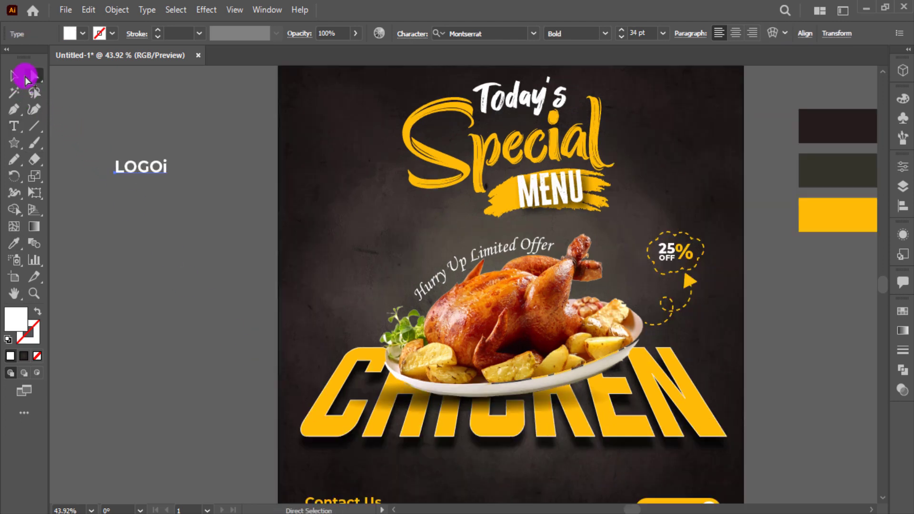
{"action": "key", "text": "t"}
{"action": "left_click", "coordinate": [262, 163]}
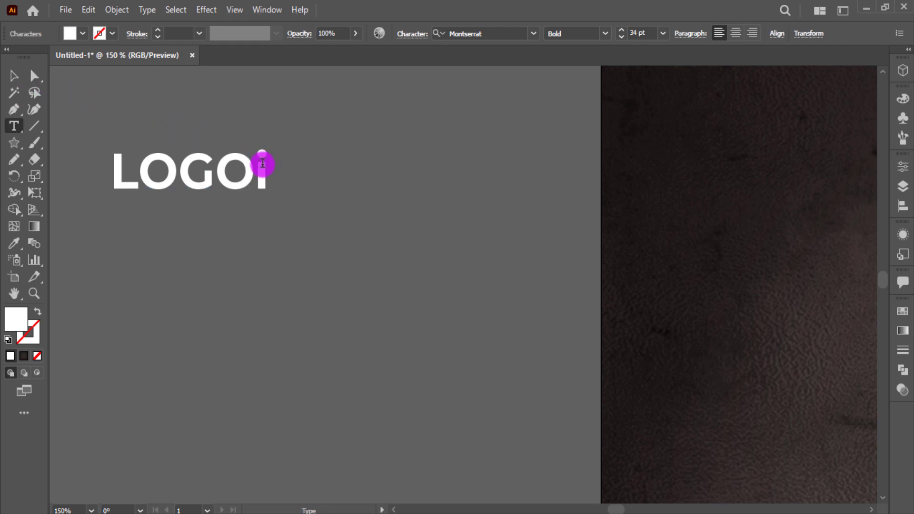
{"action": "left_click_drag", "start_coordinate": [266, 168], "coordinate": [272, 175]}
{"action": "left_click", "coordinate": [14, 77]}
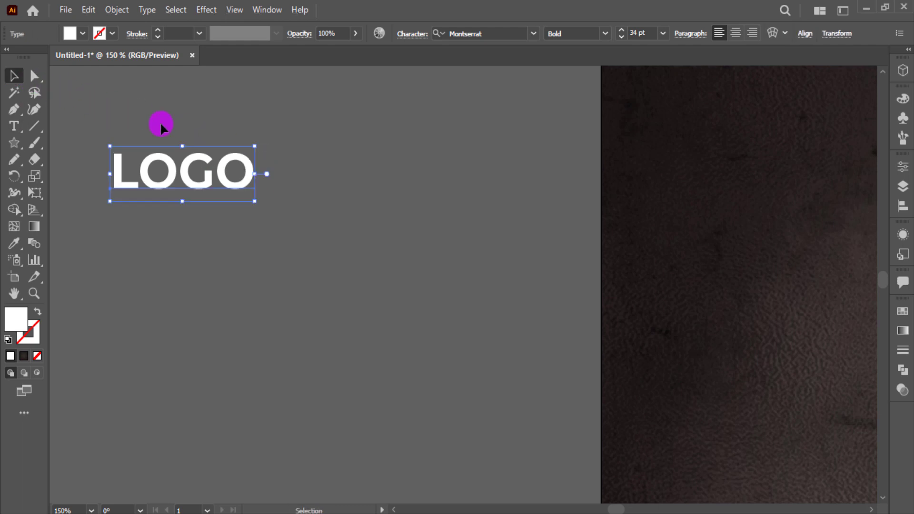
{"action": "left_click", "coordinate": [157, 122]}
{"action": "key", "text": "ctrl+0"}
{"action": "left_click_drag", "start_coordinate": [138, 166], "coordinate": [310, 113]}
Make the copy below read HERE and colour it with the yellow sample
{"action": "double_click", "coordinate": [311, 111]}
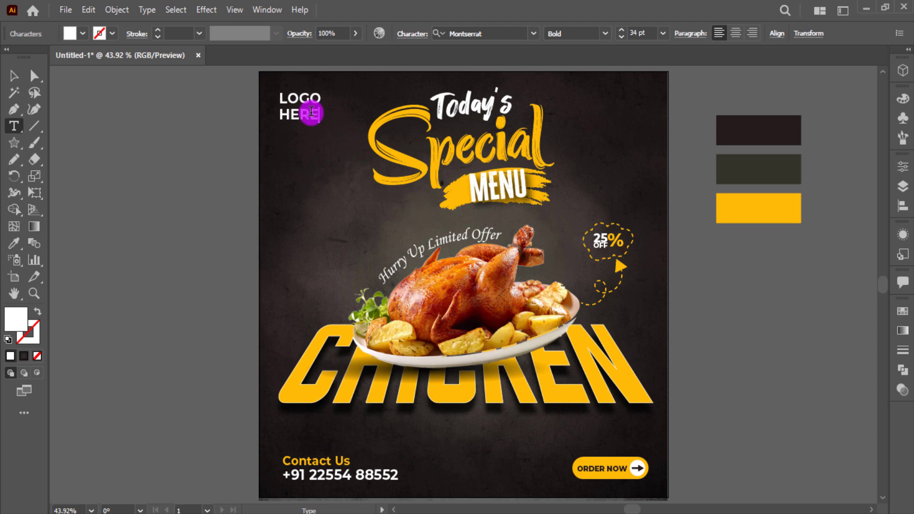
{"action": "double_click", "coordinate": [312, 112]}
{"action": "key", "text": "i"}
{"action": "left_click", "coordinate": [800, 209]}
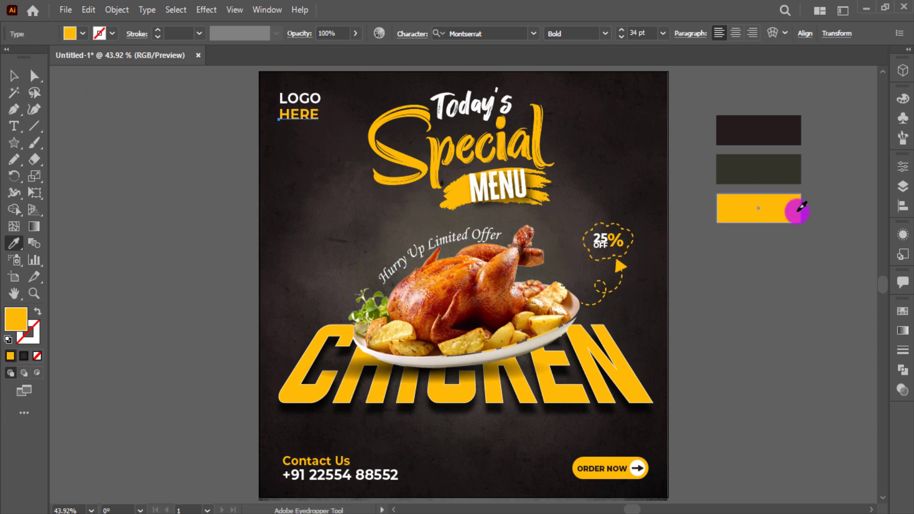
{"action": "key", "text": "v"}
{"action": "left_click", "coordinate": [760, 291]}
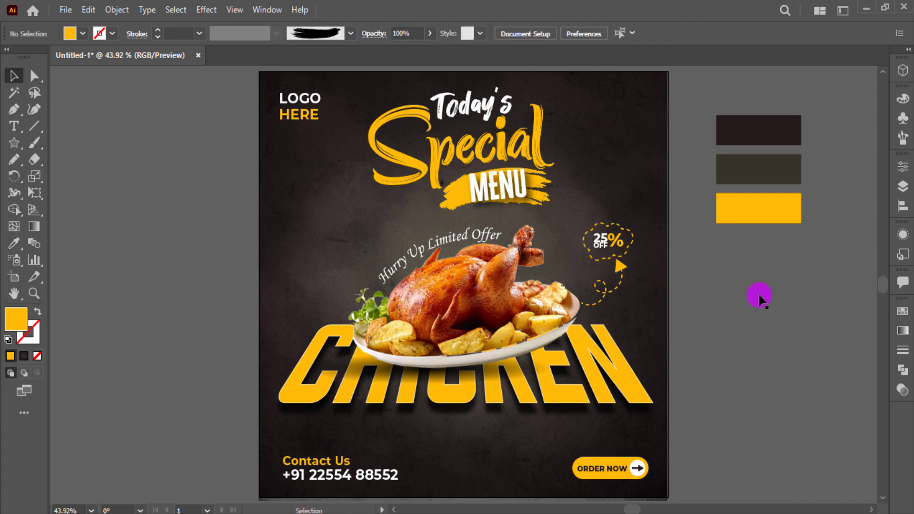